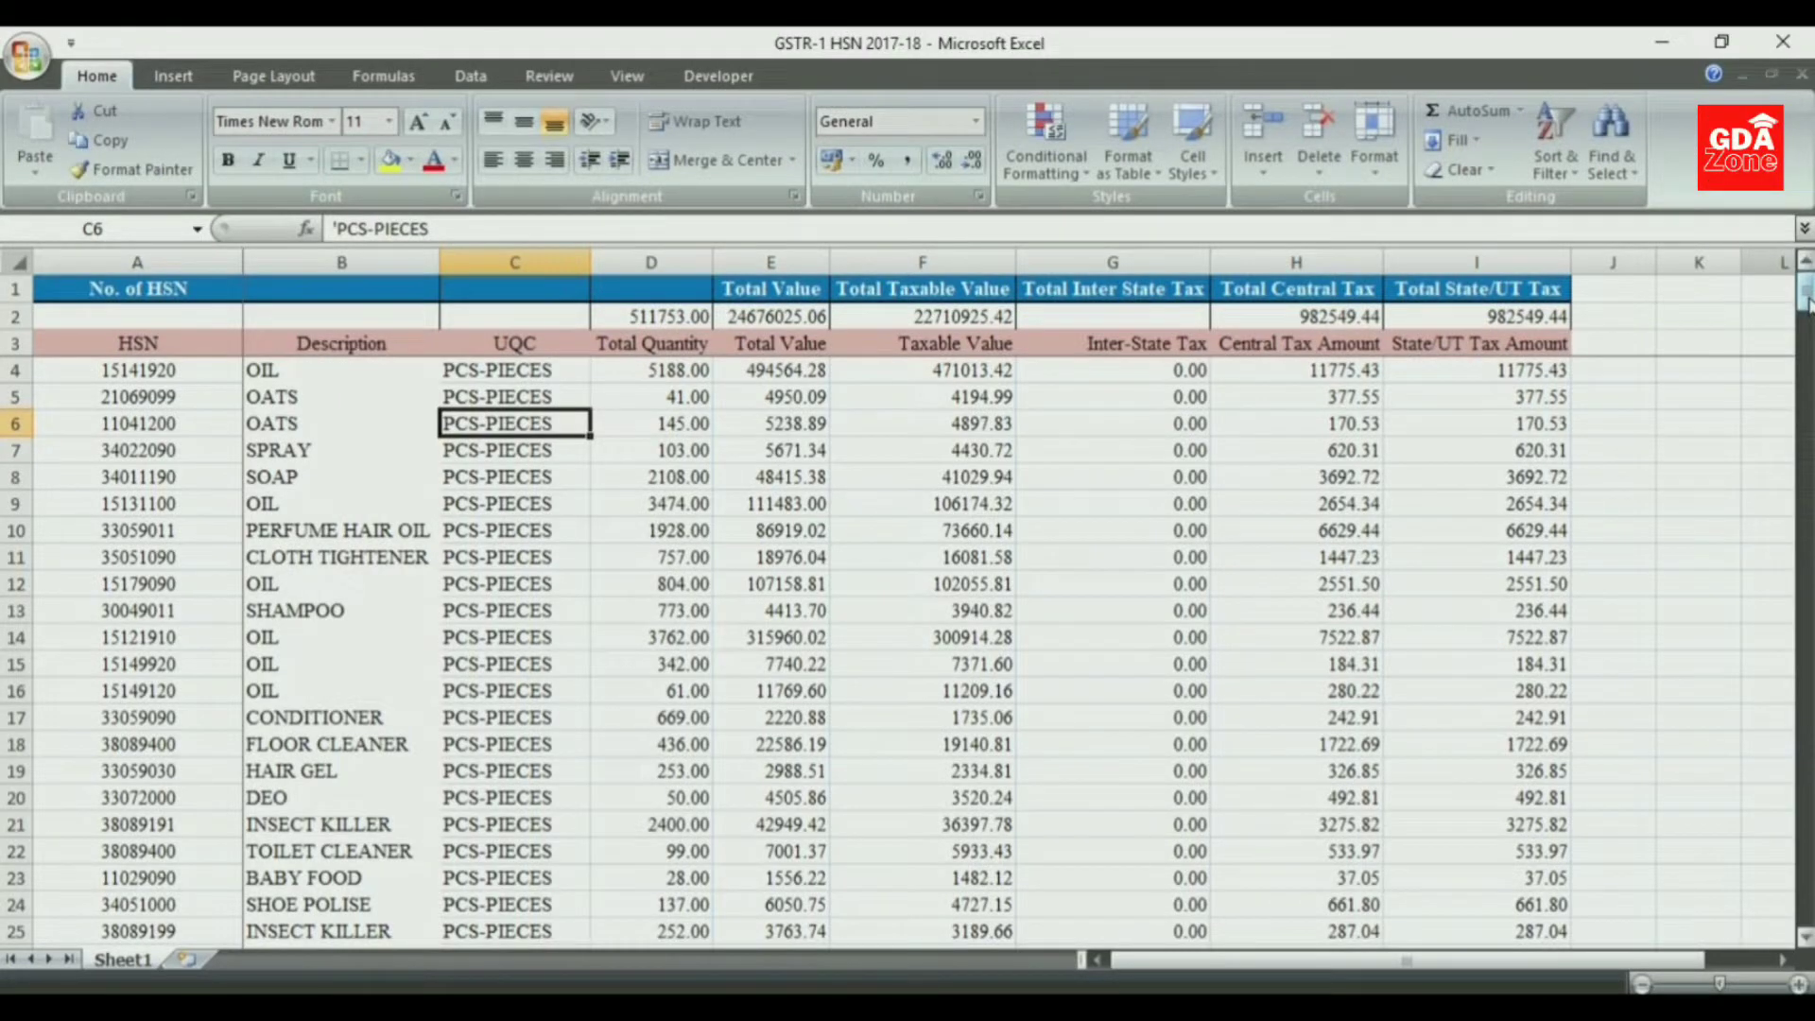
# - Highlight the duplicate HSN codes in A4:A349 using Light Red Fill with Dark Red Text
pyautogui.moveTo(1807, 302)
pyautogui.mouseDown()
pyautogui.moveTo(1806, 815)
pyautogui.moveTo(1803, 301)
pyautogui.mouseUp()
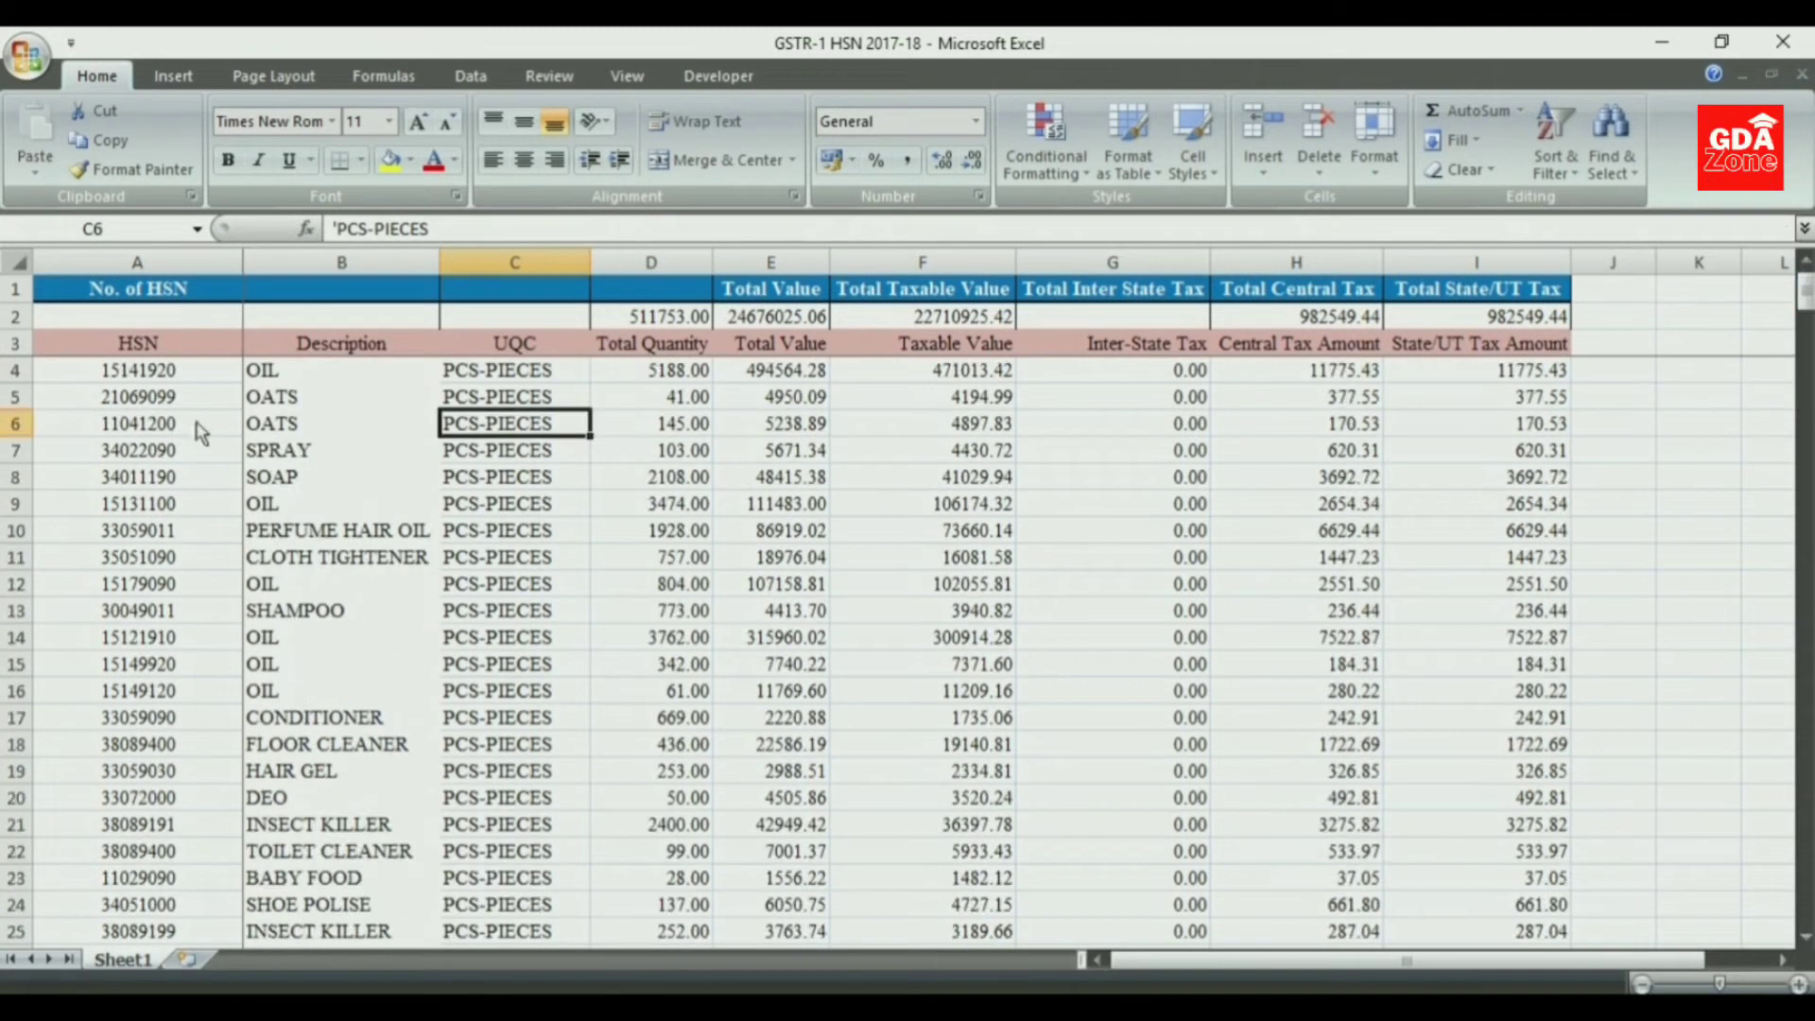
pyautogui.click(180, 374)
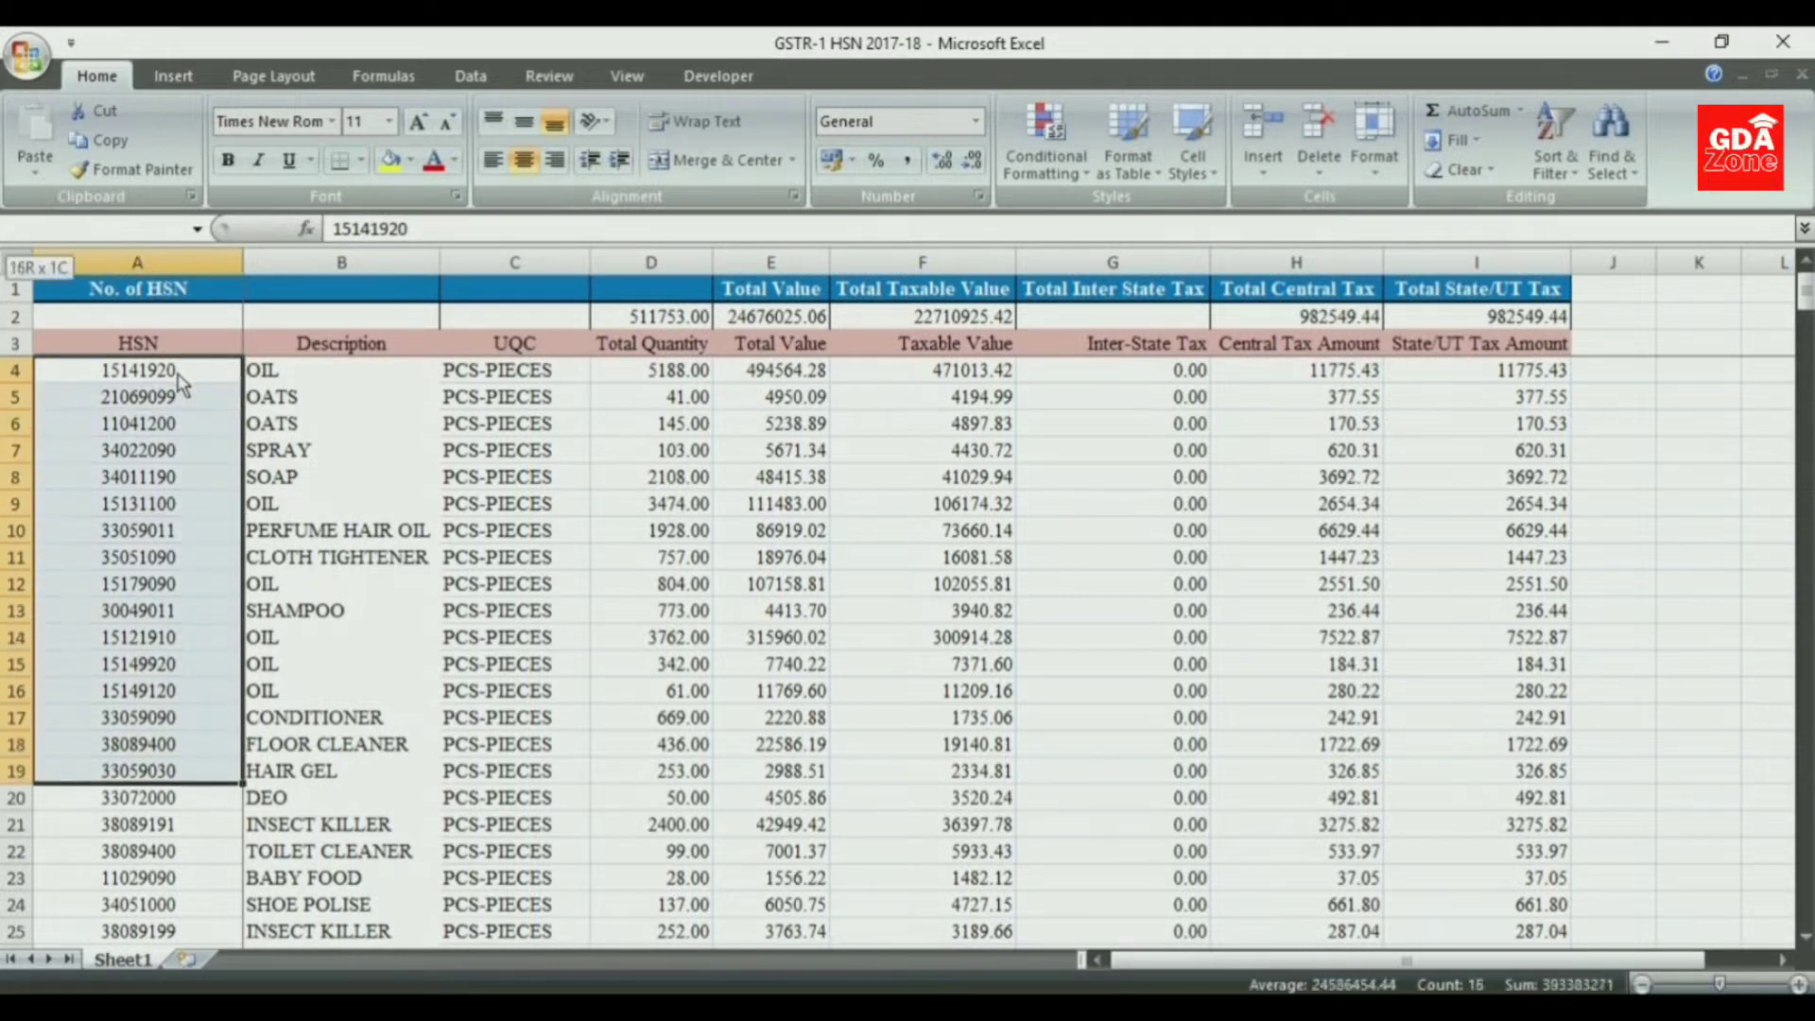
pyautogui.hotkey('shift', 'Down')
pyautogui.hotkey('shift', 'Down')
pyautogui.hotkey('shift', 'Down')
pyautogui.hotkey('shift', 'Down')
pyautogui.hotkey('shift', 'Down')
pyautogui.hotkey('shift', 'Down')
pyautogui.hotkey('shift', 'Down')
pyautogui.hotkey('shift', 'Down')
pyautogui.hotkey('shift', 'Down')
pyautogui.hotkey('shift', 'Down')
pyautogui.hotkey('shift', 'Down')
pyautogui.hotkey('shift', 'Down')
pyautogui.hotkey('shift', 'Down')
pyautogui.hotkey('shift', 'Down')
pyautogui.hotkey('shift', 'Down')
pyautogui.hotkey('shift', 'Down')
pyautogui.hotkey('shift', 'Down')
pyautogui.hotkey('shift', 'Down')
pyautogui.hotkey('shift', 'Down')
pyautogui.hotkey('shift', 'Down')
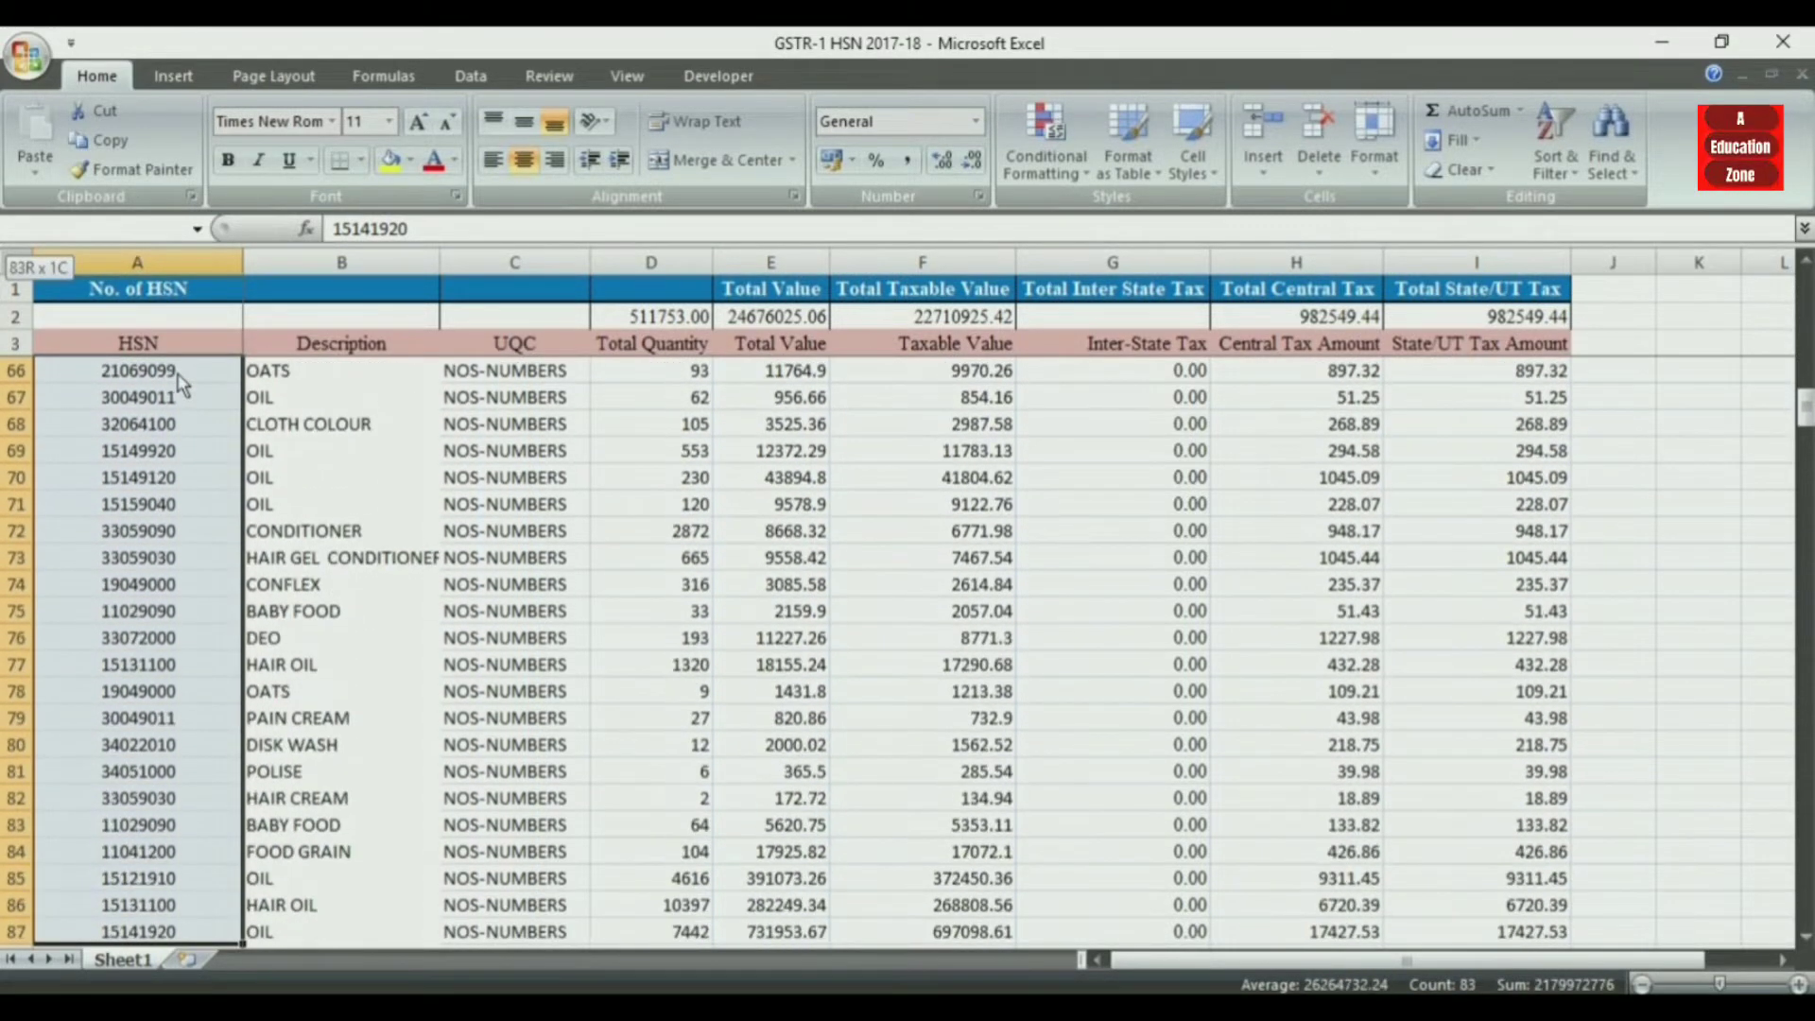
pyautogui.hotkey('shift', 'Down')
pyautogui.hotkey('shift', 'Down')
pyautogui.hotkey('shift', 'Down')
pyautogui.hotkey('shift', 'Down')
pyautogui.hotkey('shift', 'Down')
pyautogui.hotkey('shift', 'Down')
pyautogui.hotkey('shift', 'Down')
pyautogui.hotkey('shift', 'Down')
pyautogui.hotkey('shift', 'Down')
pyautogui.hotkey('shift', 'Down')
pyautogui.hotkey('shift', 'Down')
pyautogui.hotkey('shift', 'Down')
pyautogui.hotkey('shift', 'Down')
pyautogui.hotkey('shift', 'Down')
pyautogui.hotkey('shift', 'Down')
pyautogui.hotkey('shift', 'Down')
pyautogui.hotkey('shift', 'Down')
pyautogui.hotkey('shift', 'Down')
pyautogui.hotkey('shift', 'Down')
pyautogui.hotkey('shift', 'Down')
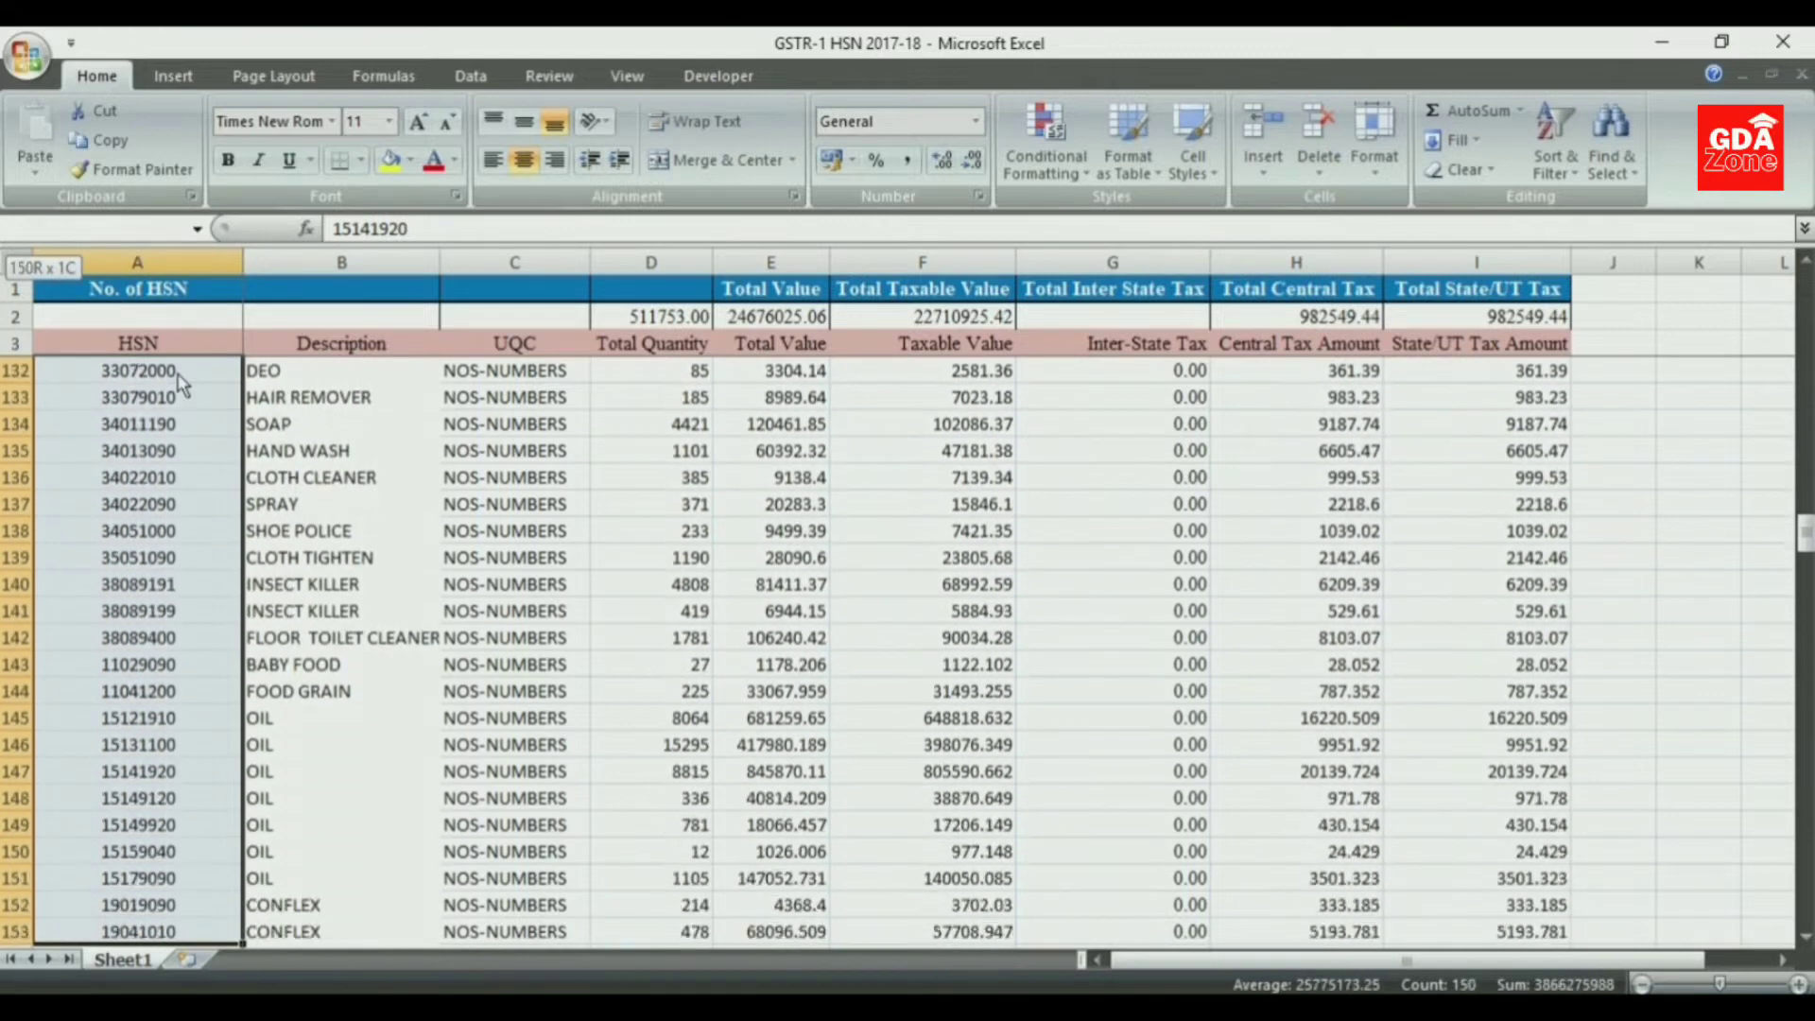
pyautogui.hotkey('shift', 'Down')
pyautogui.hotkey('shift', 'Down')
pyautogui.hotkey('shift', 'Down')
pyautogui.hotkey('shift', 'Down')
pyautogui.hotkey('shift', 'Down')
pyautogui.hotkey('shift', 'Down')
pyautogui.hotkey('shift', 'Down')
pyautogui.hotkey('shift', 'Down')
pyautogui.hotkey('shift', 'Down')
pyautogui.hotkey('shift', 'Down')
pyautogui.hotkey('shift', 'Down')
pyautogui.hotkey('shift', 'Down')
pyautogui.hotkey('shift', 'Down')
pyautogui.hotkey('shift', 'Down')
pyautogui.hotkey('shift', 'Down')
pyautogui.hotkey('shift', 'Down')
pyautogui.hotkey('shift', 'Down')
pyautogui.hotkey('shift', 'Down')
pyautogui.hotkey('shift', 'Down')
pyautogui.hotkey('shift', 'Down')
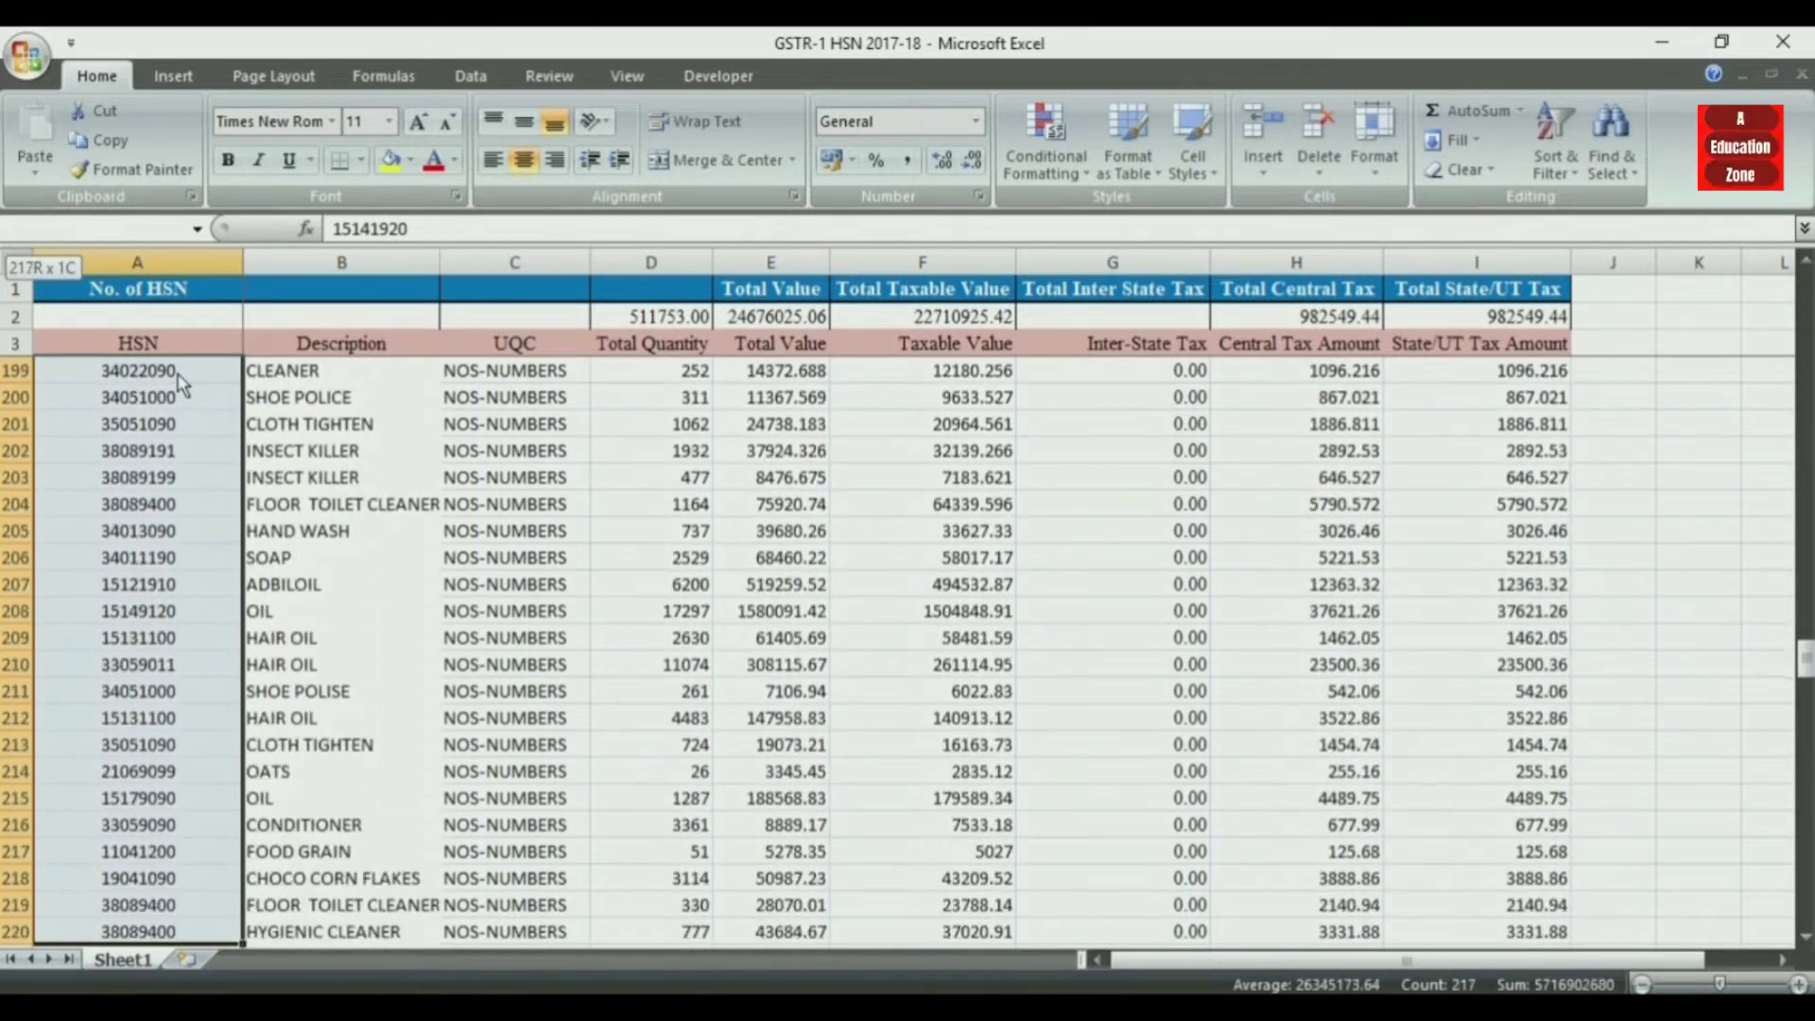
pyautogui.hotkey('shift', 'Down')
pyautogui.hotkey('shift', 'Down')
pyautogui.hotkey('shift', 'Down')
pyautogui.hotkey('shift', 'Down')
pyautogui.hotkey('shift', 'Down')
pyautogui.hotkey('shift', 'Down')
pyautogui.hotkey('shift', 'Down')
pyautogui.hotkey('shift', 'Down')
pyautogui.hotkey('shift', 'Down')
pyautogui.hotkey('shift', 'Down')
pyautogui.hotkey('shift', 'Down')
pyautogui.hotkey('shift', 'Down')
pyautogui.hotkey('shift', 'Down')
pyautogui.hotkey('shift', 'Down')
pyautogui.hotkey('shift', 'Down')
pyautogui.hotkey('shift', 'Down')
pyautogui.hotkey('shift', 'Down')
pyautogui.hotkey('shift', 'Down')
pyautogui.hotkey('shift', 'Down')
pyautogui.hotkey('shift', 'Down')
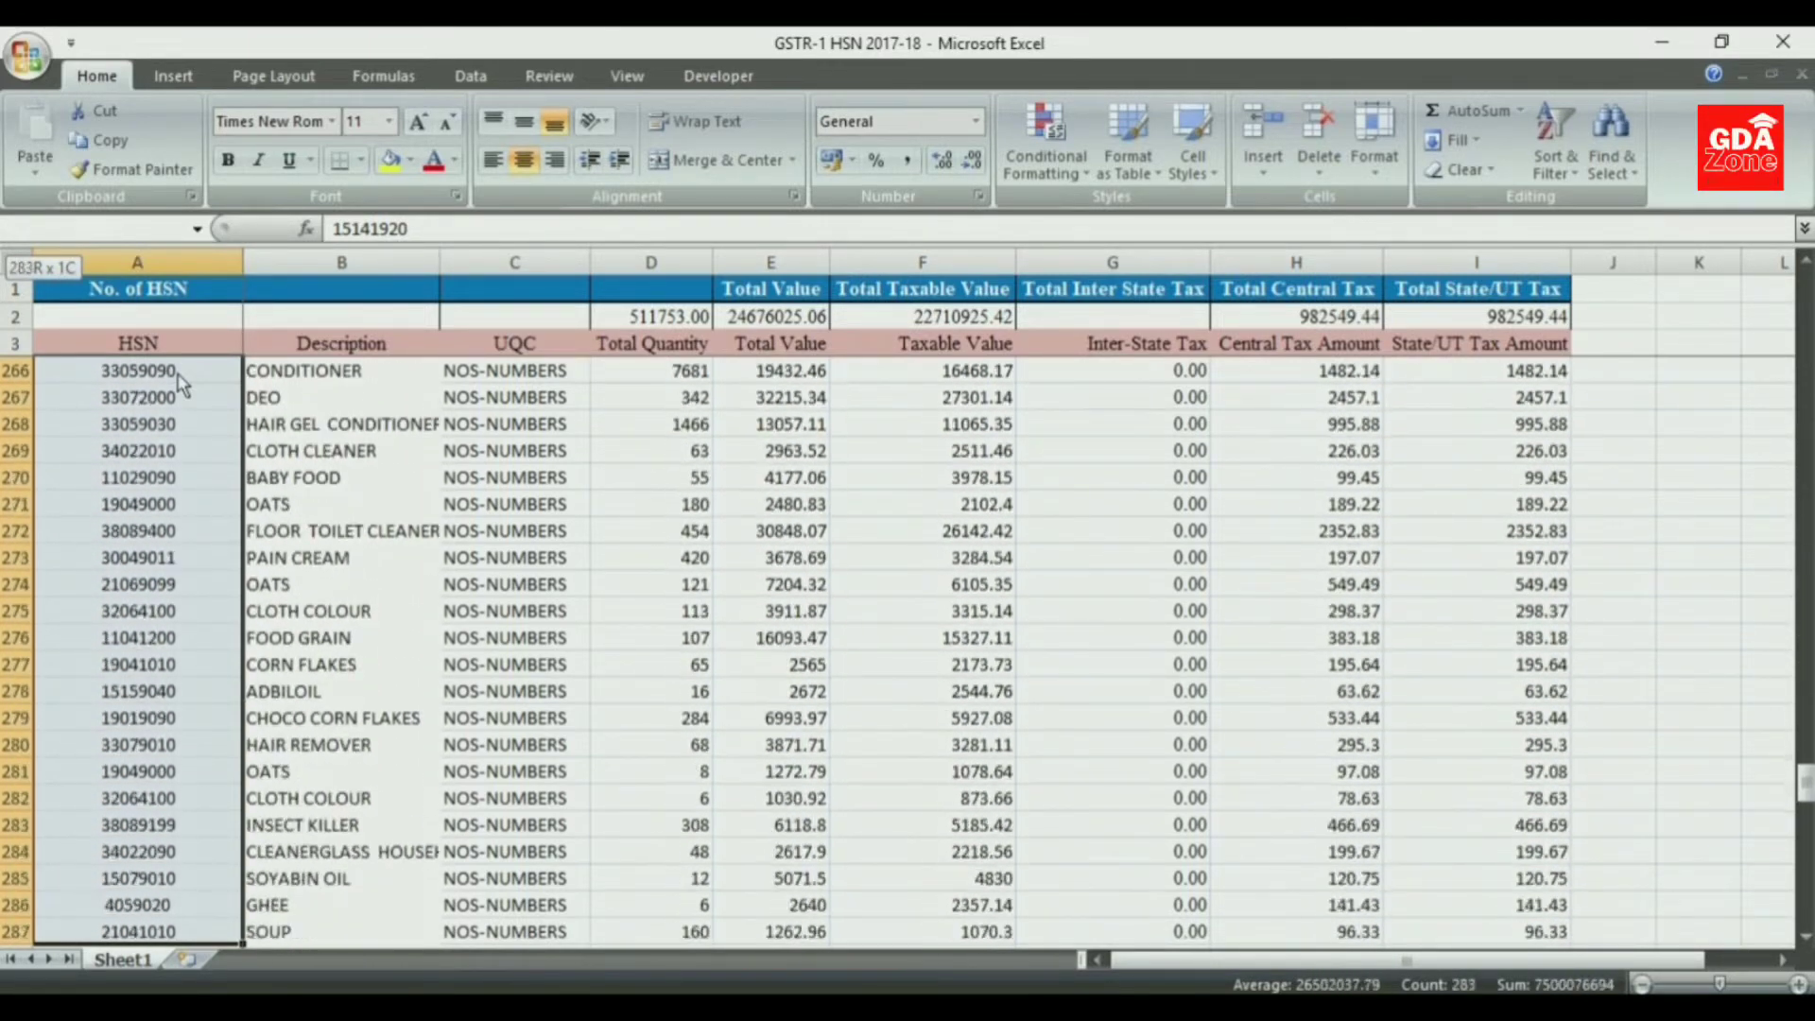
pyautogui.hotkey('shift', 'Down')
pyautogui.hotkey('shift', 'Down')
pyautogui.hotkey('shift', 'Down')
pyautogui.hotkey('shift', 'Down')
pyautogui.hotkey('shift', 'Down')
pyautogui.hotkey('shift', 'Down')
pyautogui.hotkey('shift', 'Down')
pyautogui.hotkey('shift', 'Down')
pyautogui.hotkey('shift', 'Down')
pyautogui.hotkey('shift', 'Down')
pyautogui.hotkey('shift', 'Down')
pyautogui.hotkey('shift', 'Down')
pyautogui.hotkey('shift', 'Down')
pyautogui.hotkey('shift', 'Down')
pyautogui.hotkey('shift', 'Down')
pyautogui.hotkey('shift', 'Down')
pyautogui.hotkey('shift', 'Down')
pyautogui.hotkey('shift', 'Down')
pyautogui.hotkey('shift', 'Down')
pyautogui.hotkey('shift', 'Down')
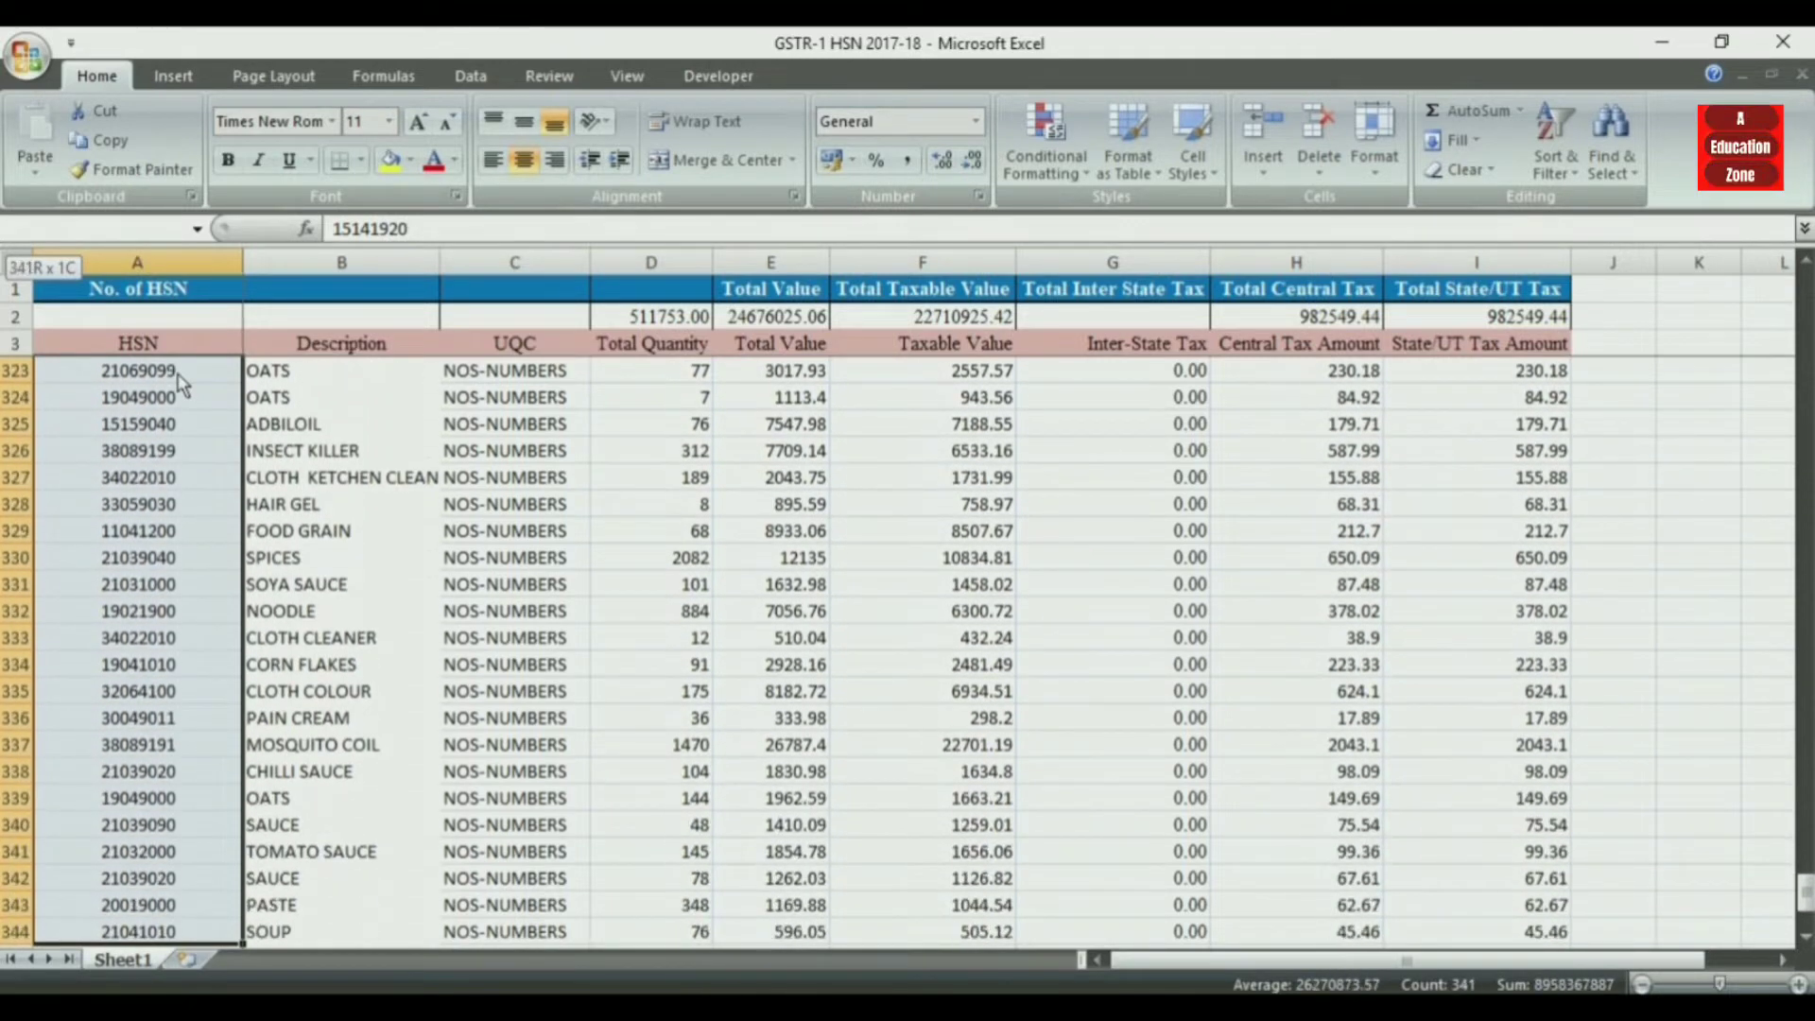
pyautogui.hotkey('shift', 'Down')
pyautogui.hotkey('shift', 'Down')
pyautogui.hotkey('shift', 'Down')
pyautogui.hotkey('shift', 'Down')
pyautogui.hotkey('shift', 'Down')
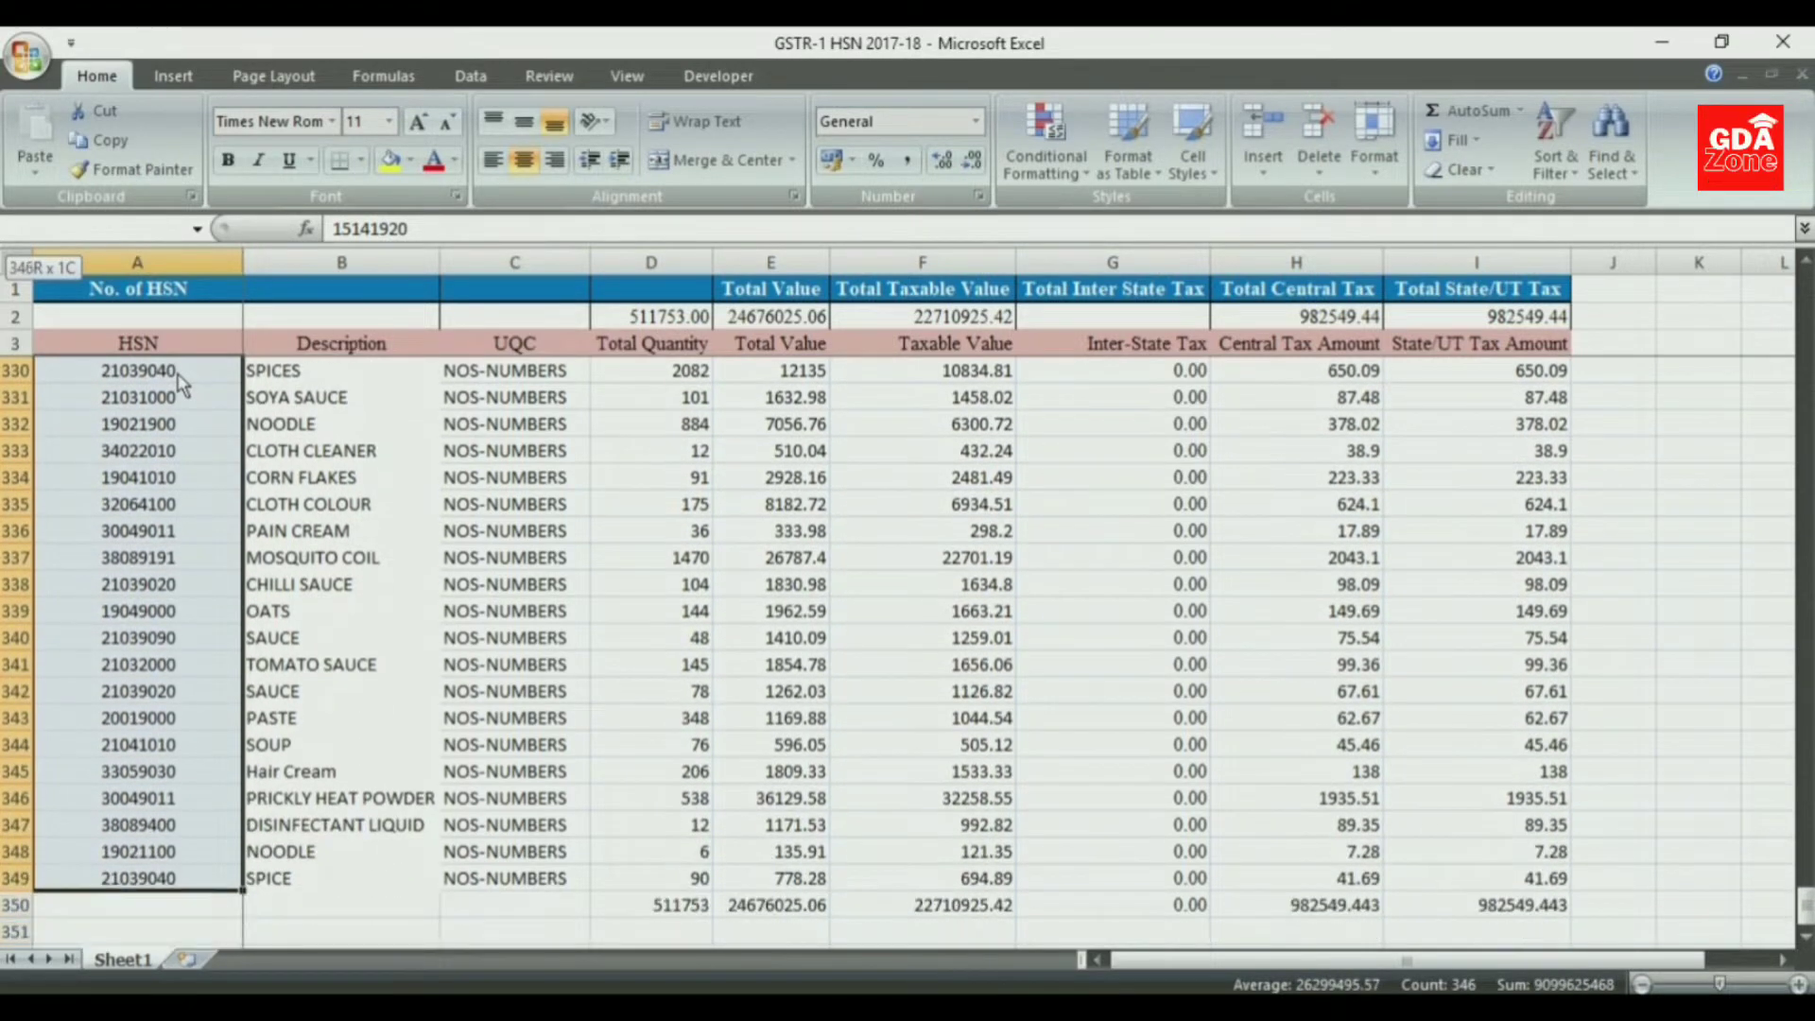
pyautogui.click(1055, 158)
pyautogui.moveTo(1071, 223)
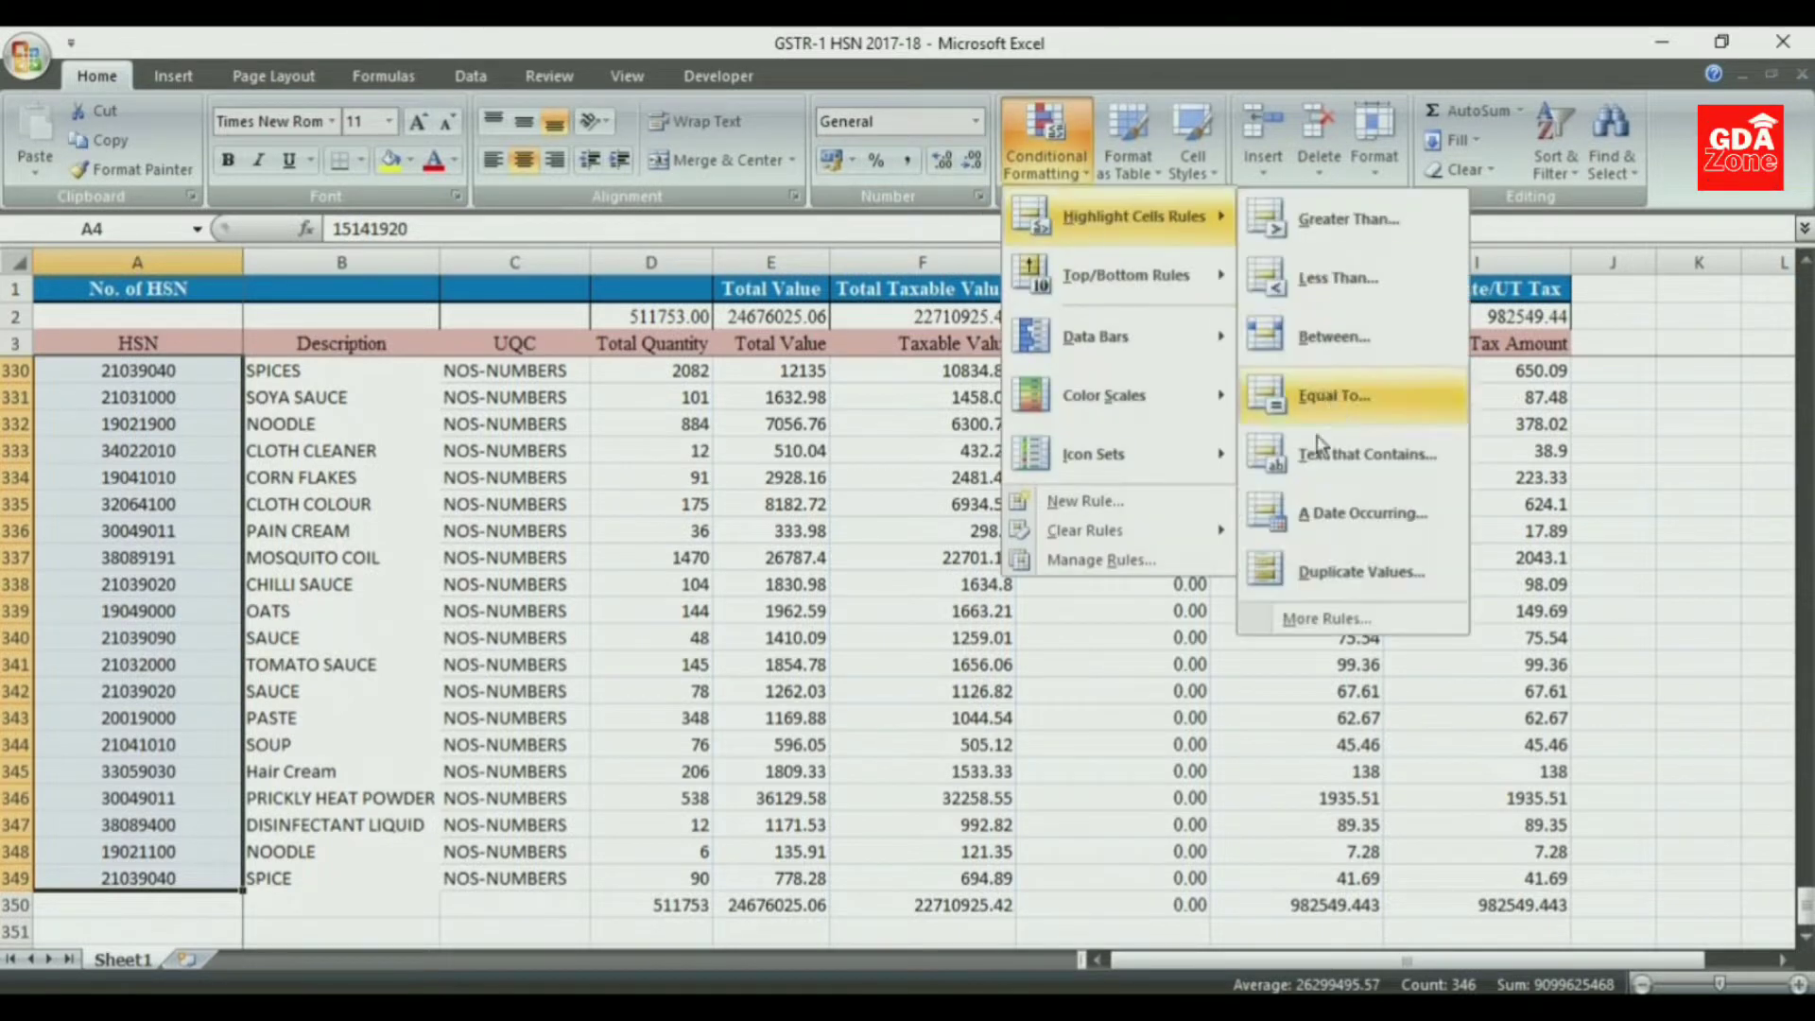
pyautogui.click(1338, 573)
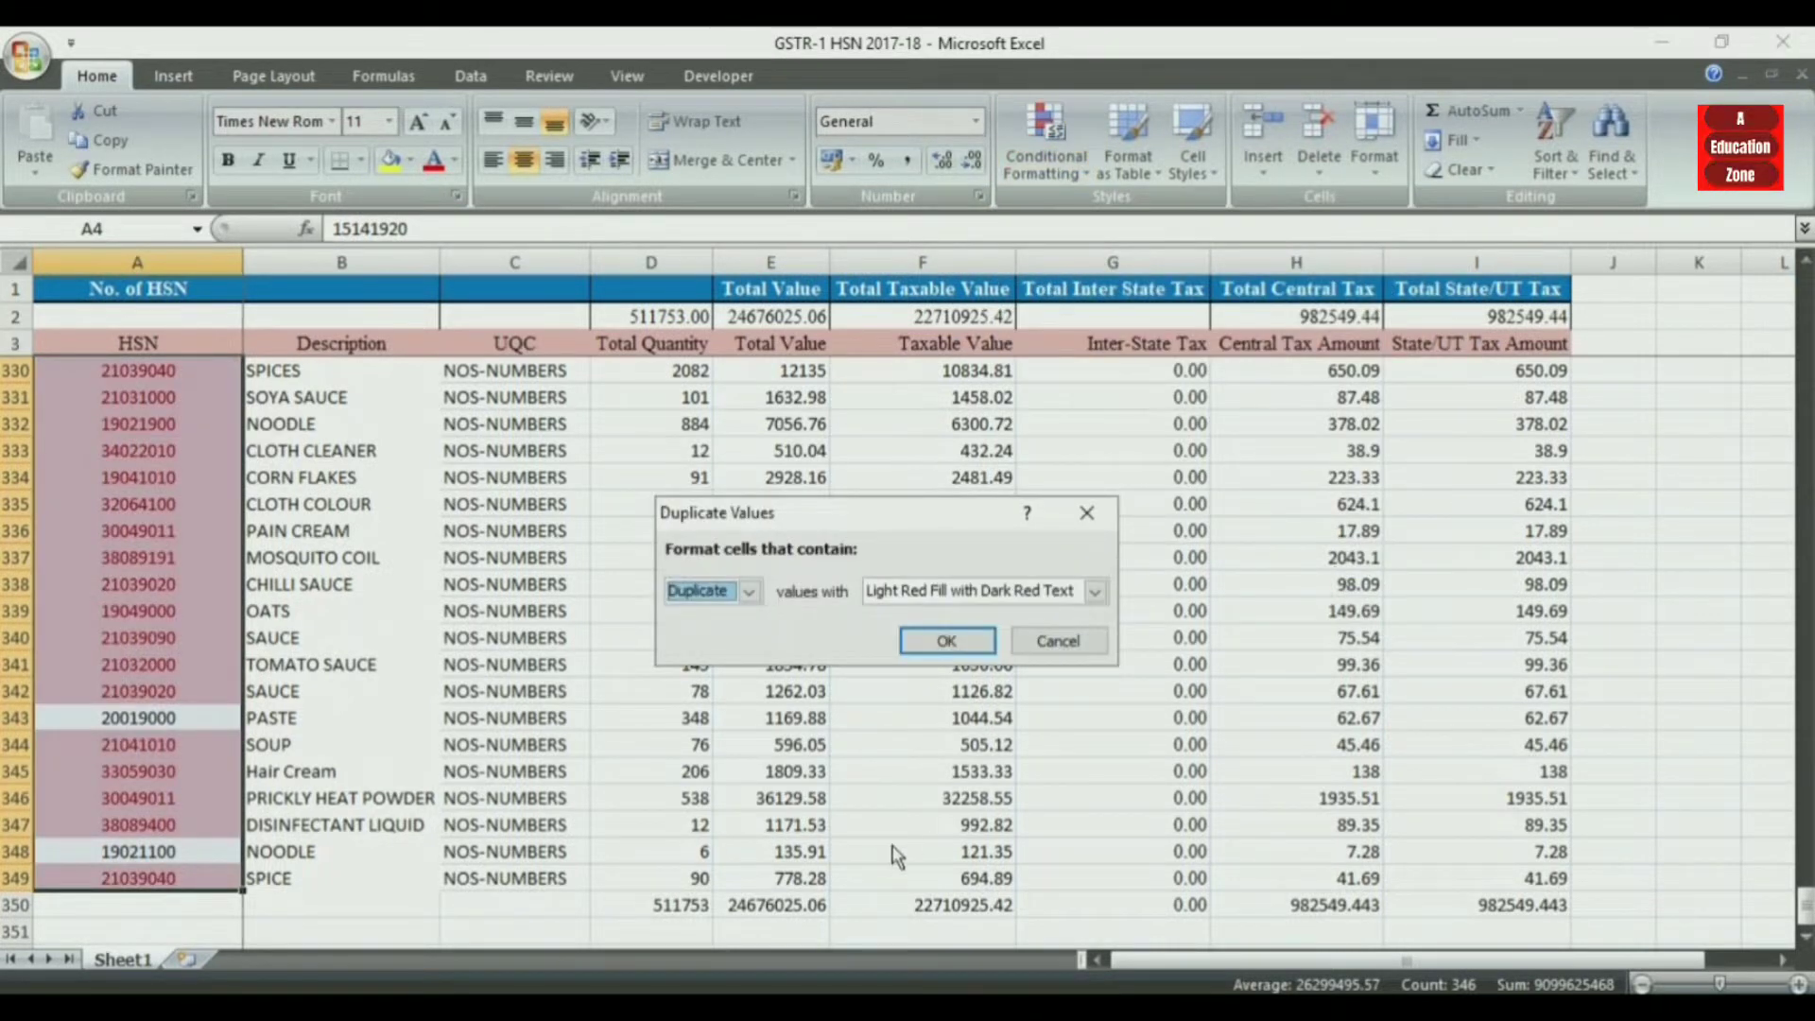
pyautogui.click(964, 643)
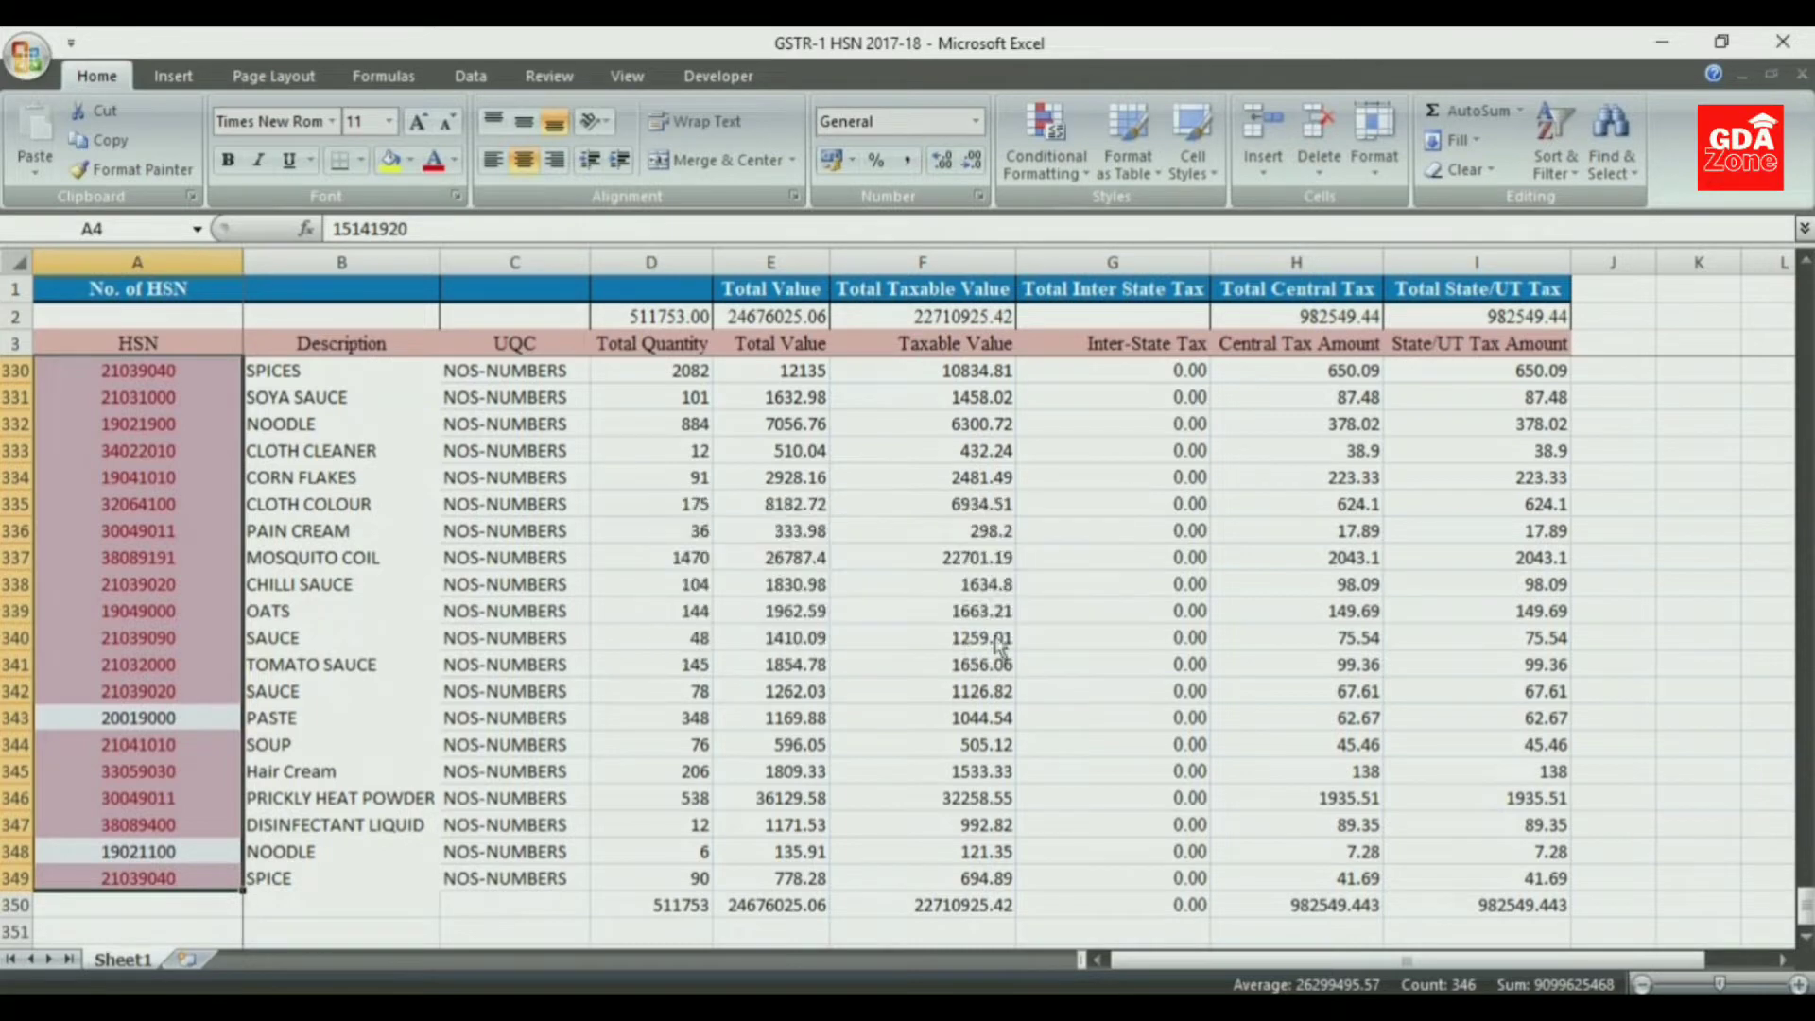
# - Create a PivotTable on a new worksheet from the data range A3:I349 of Sheet1, including the header row
pyautogui.moveTo(1805, 911); pyautogui.dragTo(1805, 689)
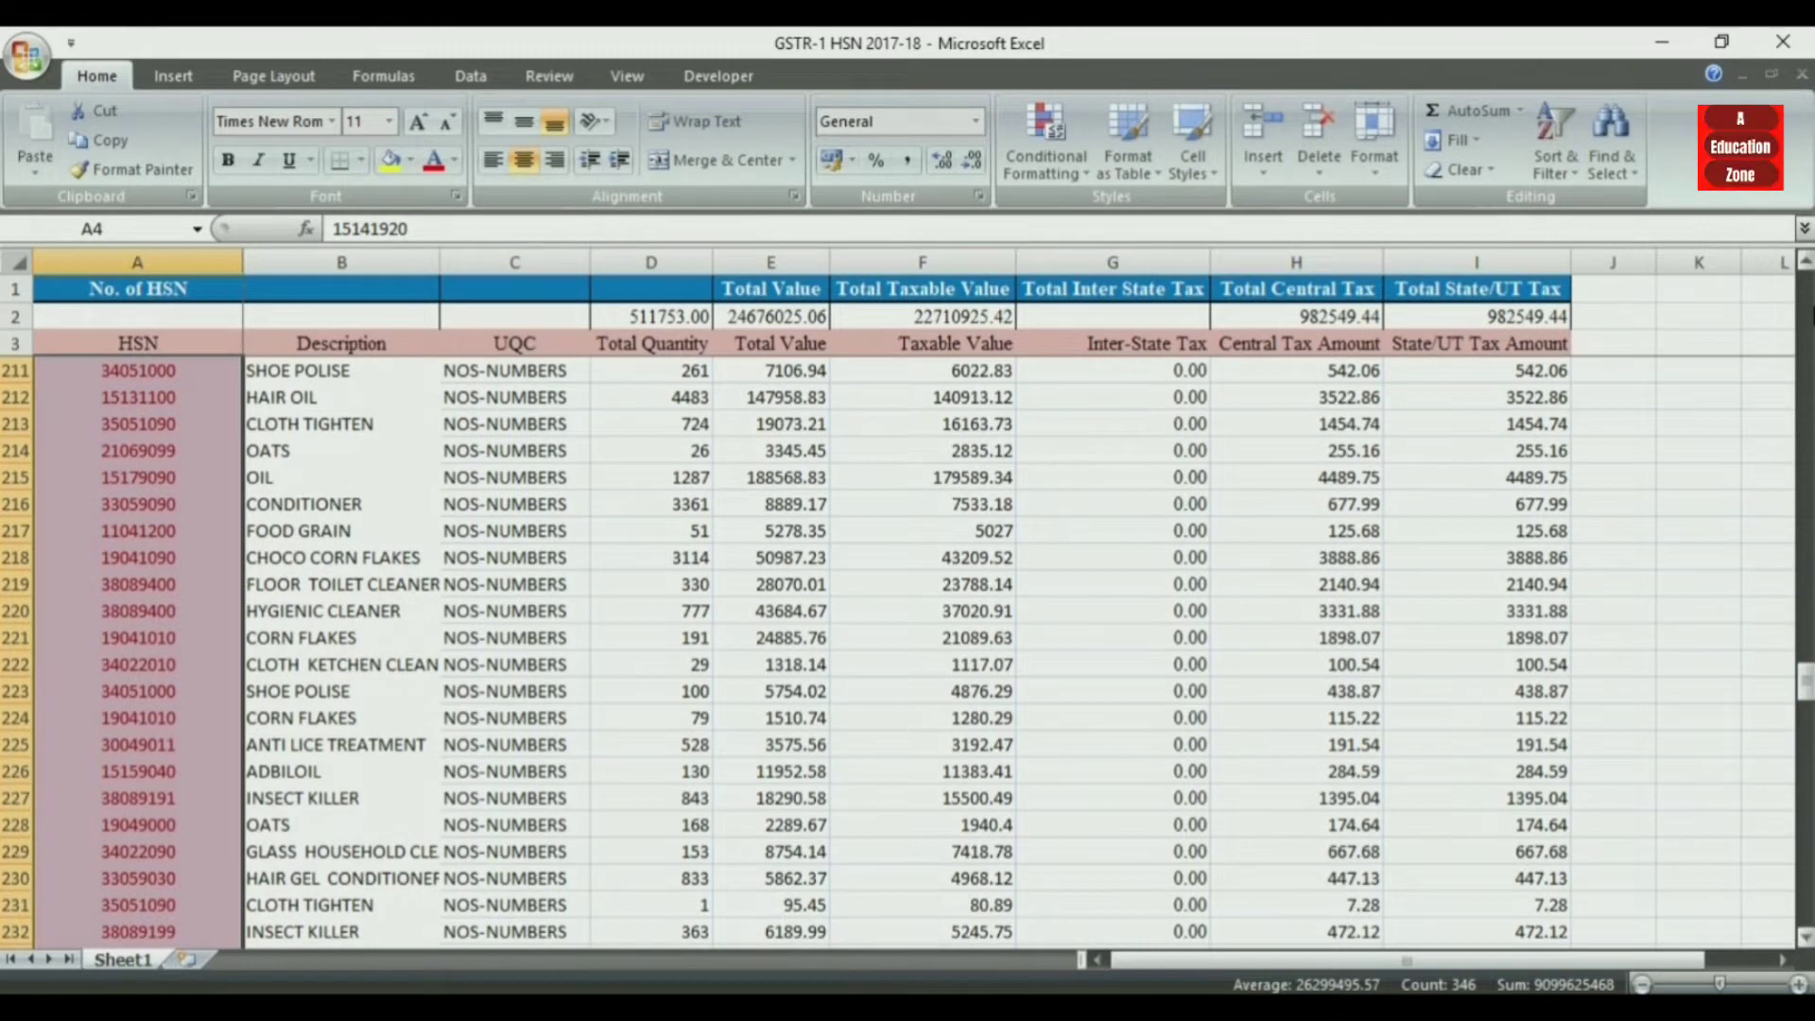
pyautogui.moveTo(1808, 337); pyautogui.dragTo(1805, 333)
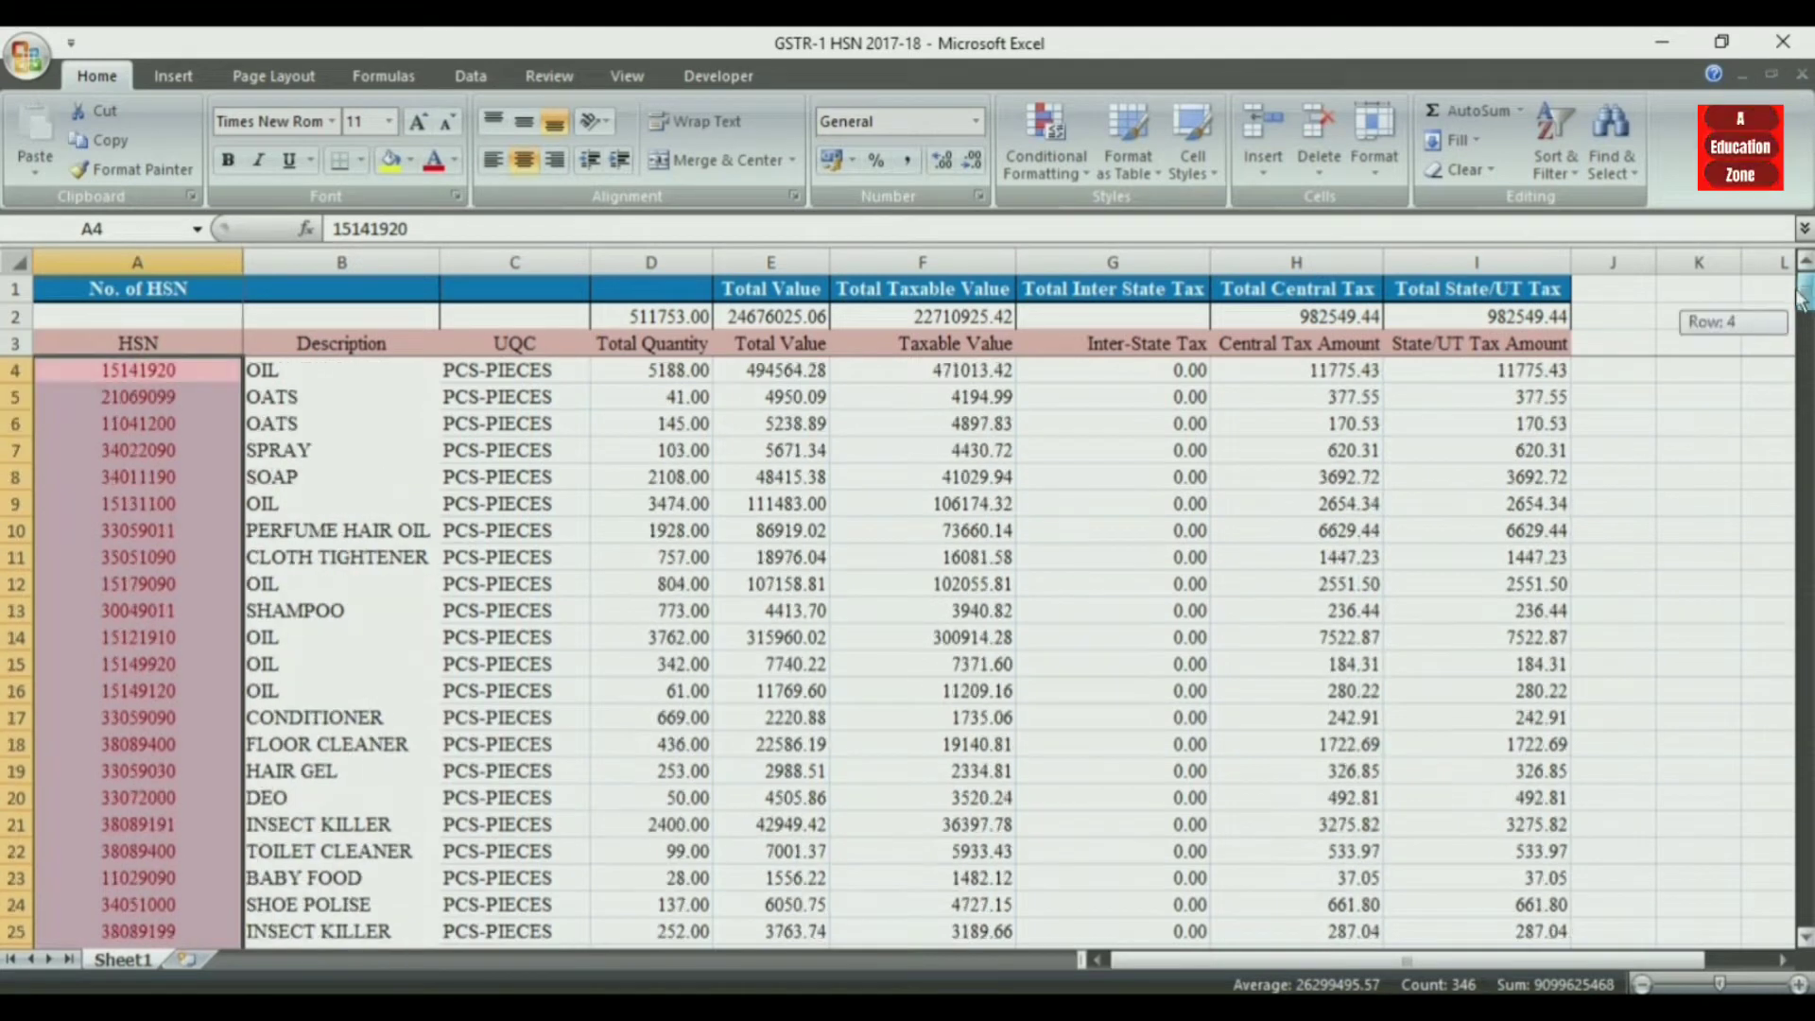
pyautogui.click(666, 586)
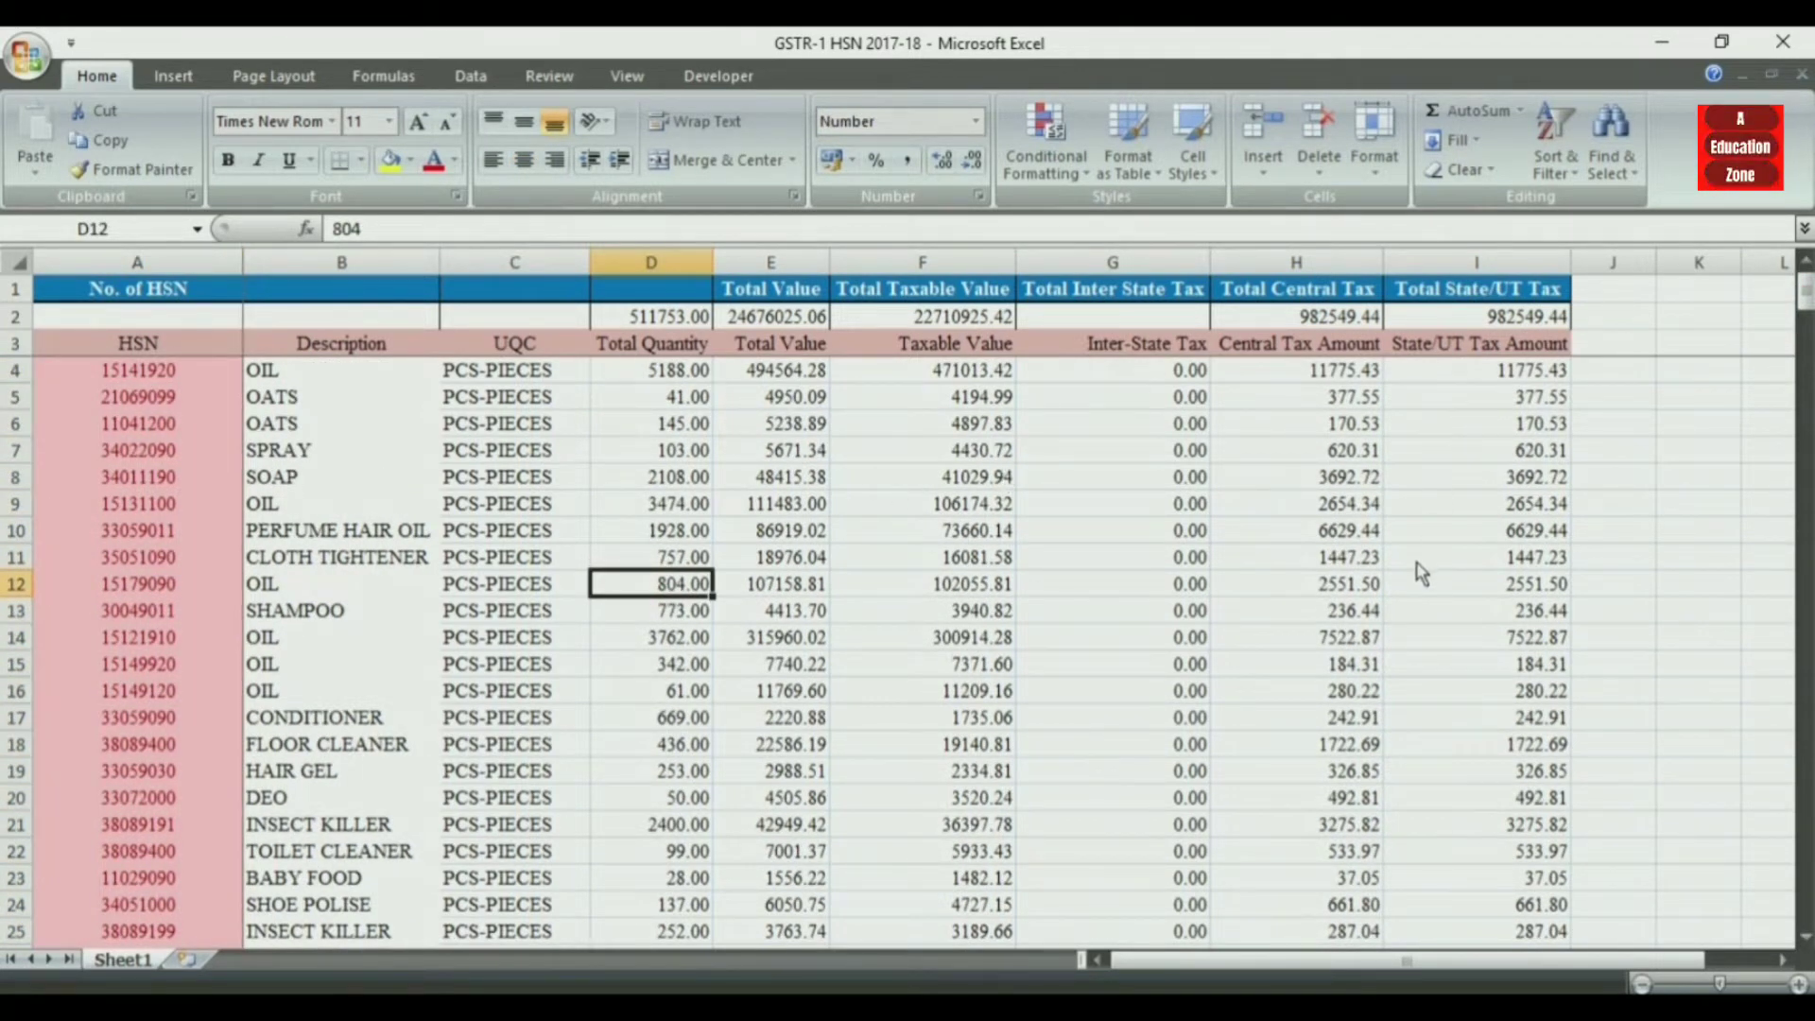
pyautogui.click(1342, 451)
pyautogui.click(341, 480)
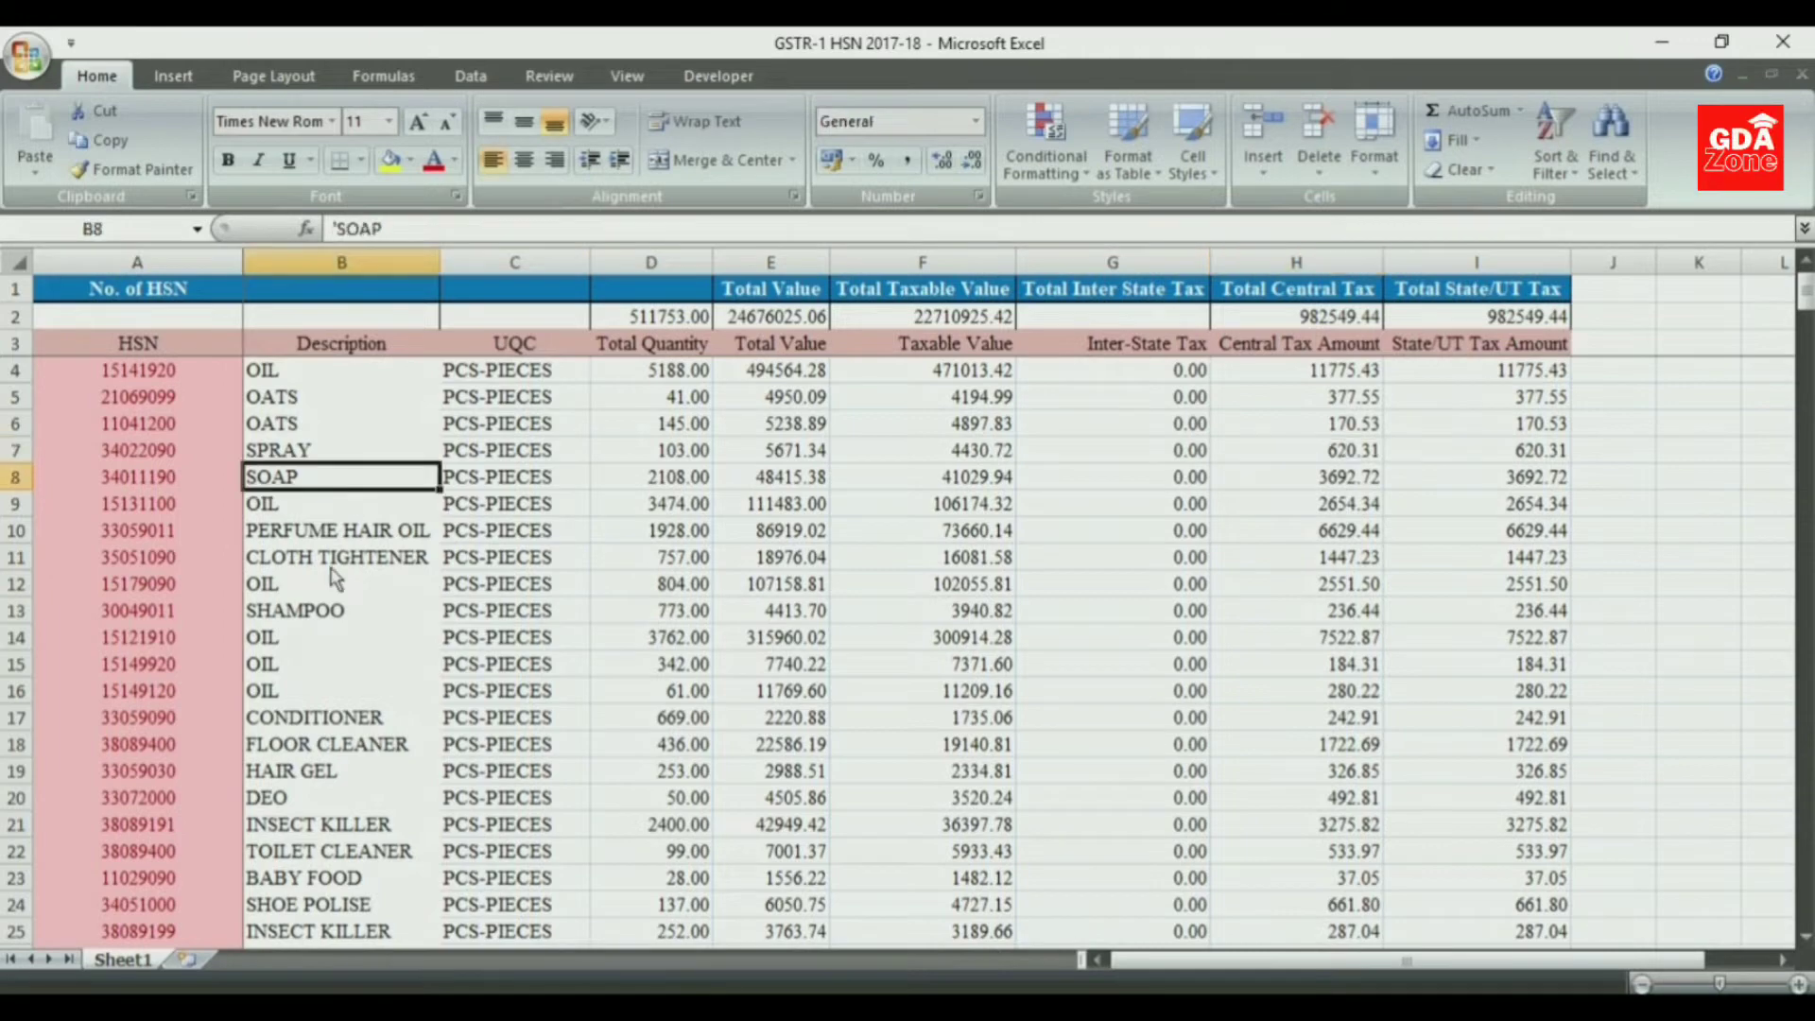
pyautogui.click(102, 350)
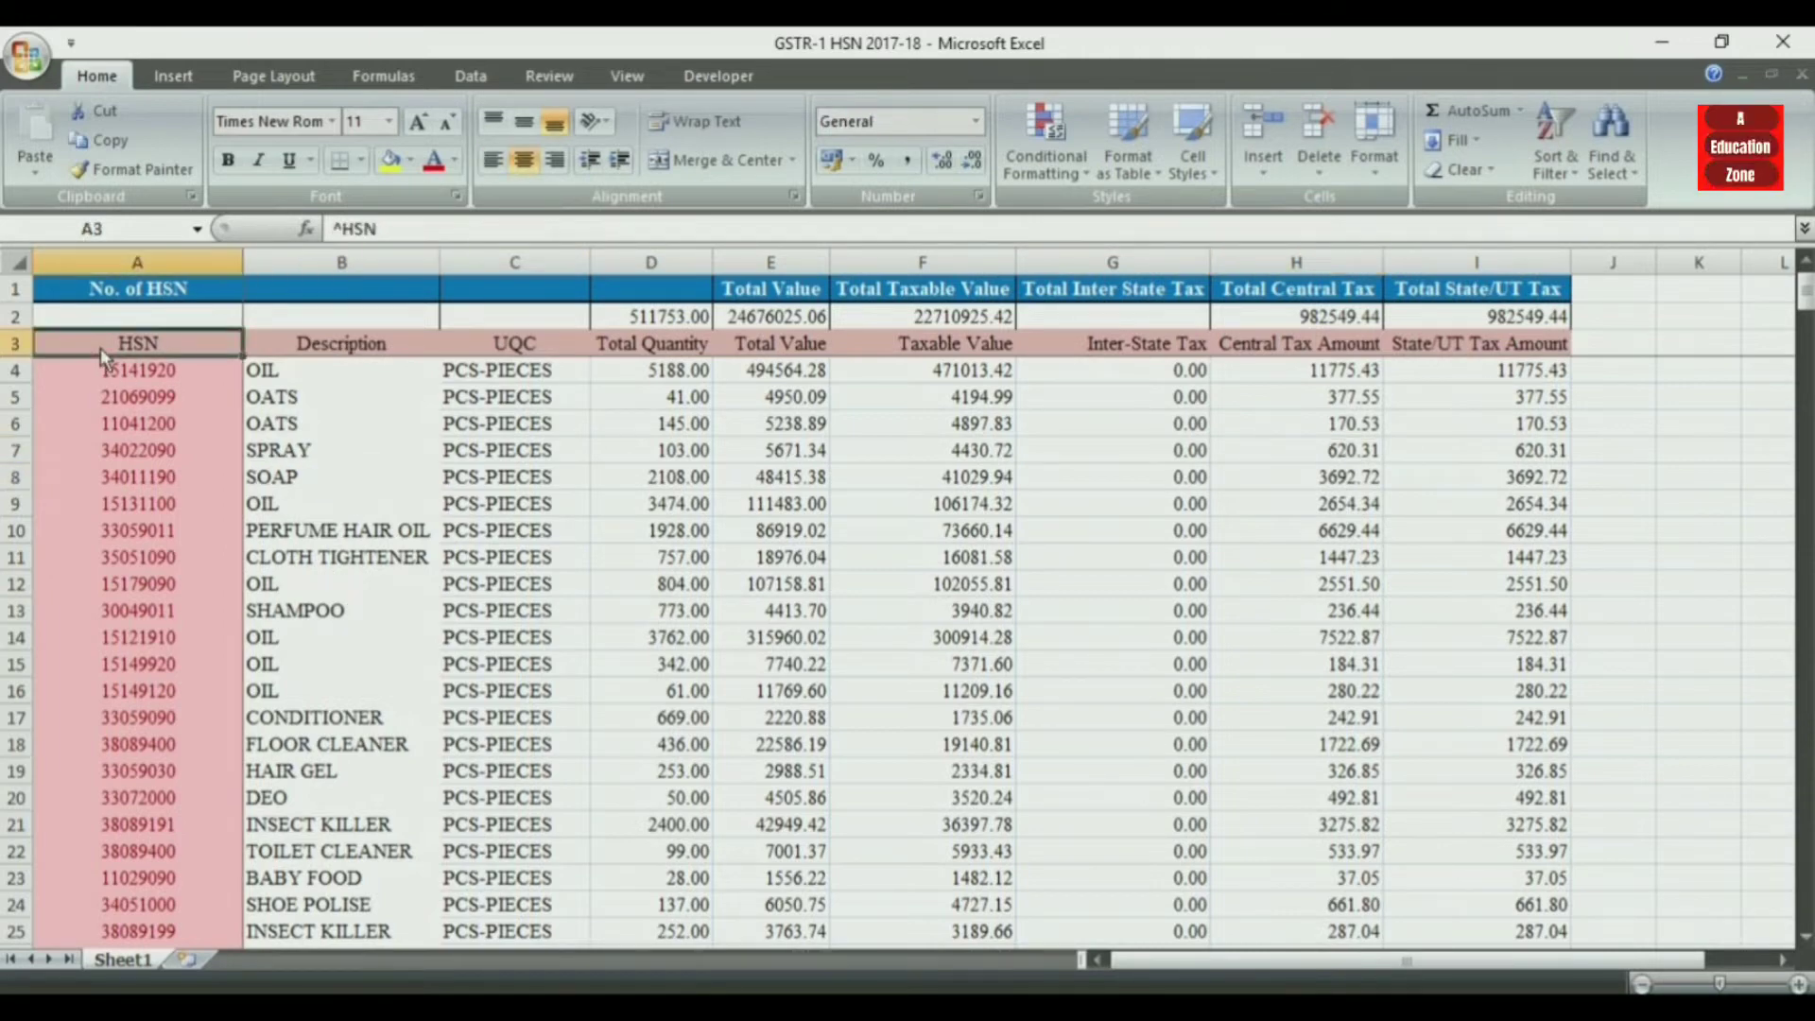
pyautogui.hotkey('shift', 'Right')
pyautogui.hotkey('shift', 'Right')
pyautogui.hotkey('shift', 'Right')
pyautogui.hotkey('shift', 'Right')
pyautogui.hotkey('shift', 'Right')
pyautogui.hotkey('shift', 'Right')
pyautogui.hotkey('shift', 'Right')
pyautogui.hotkey('shift', 'Right')
pyautogui.hotkey('shift', 'Down')
pyautogui.hotkey('shift', 'Down')
pyautogui.hotkey('shift', 'Down')
pyautogui.hotkey('shift', 'Down')
pyautogui.hotkey('shift', 'Down')
pyautogui.hotkey('shift', 'Down')
pyautogui.hotkey('shift', 'Down')
pyautogui.hotkey('shift', 'Down')
pyautogui.hotkey('shift', 'Down')
pyautogui.hotkey('shift', 'Down')
pyautogui.hotkey('shift', 'Down')
pyautogui.hotkey('shift', 'Down')
pyautogui.hotkey('shift', 'Down')
pyautogui.hotkey('shift', 'Down')
pyautogui.hotkey('shift', 'Down')
pyautogui.hotkey('shift', 'Down')
pyautogui.hotkey('shift', 'Down')
pyautogui.hotkey('shift', 'Down')
pyautogui.hotkey('shift', 'Down')
pyautogui.hotkey('shift', 'Down')
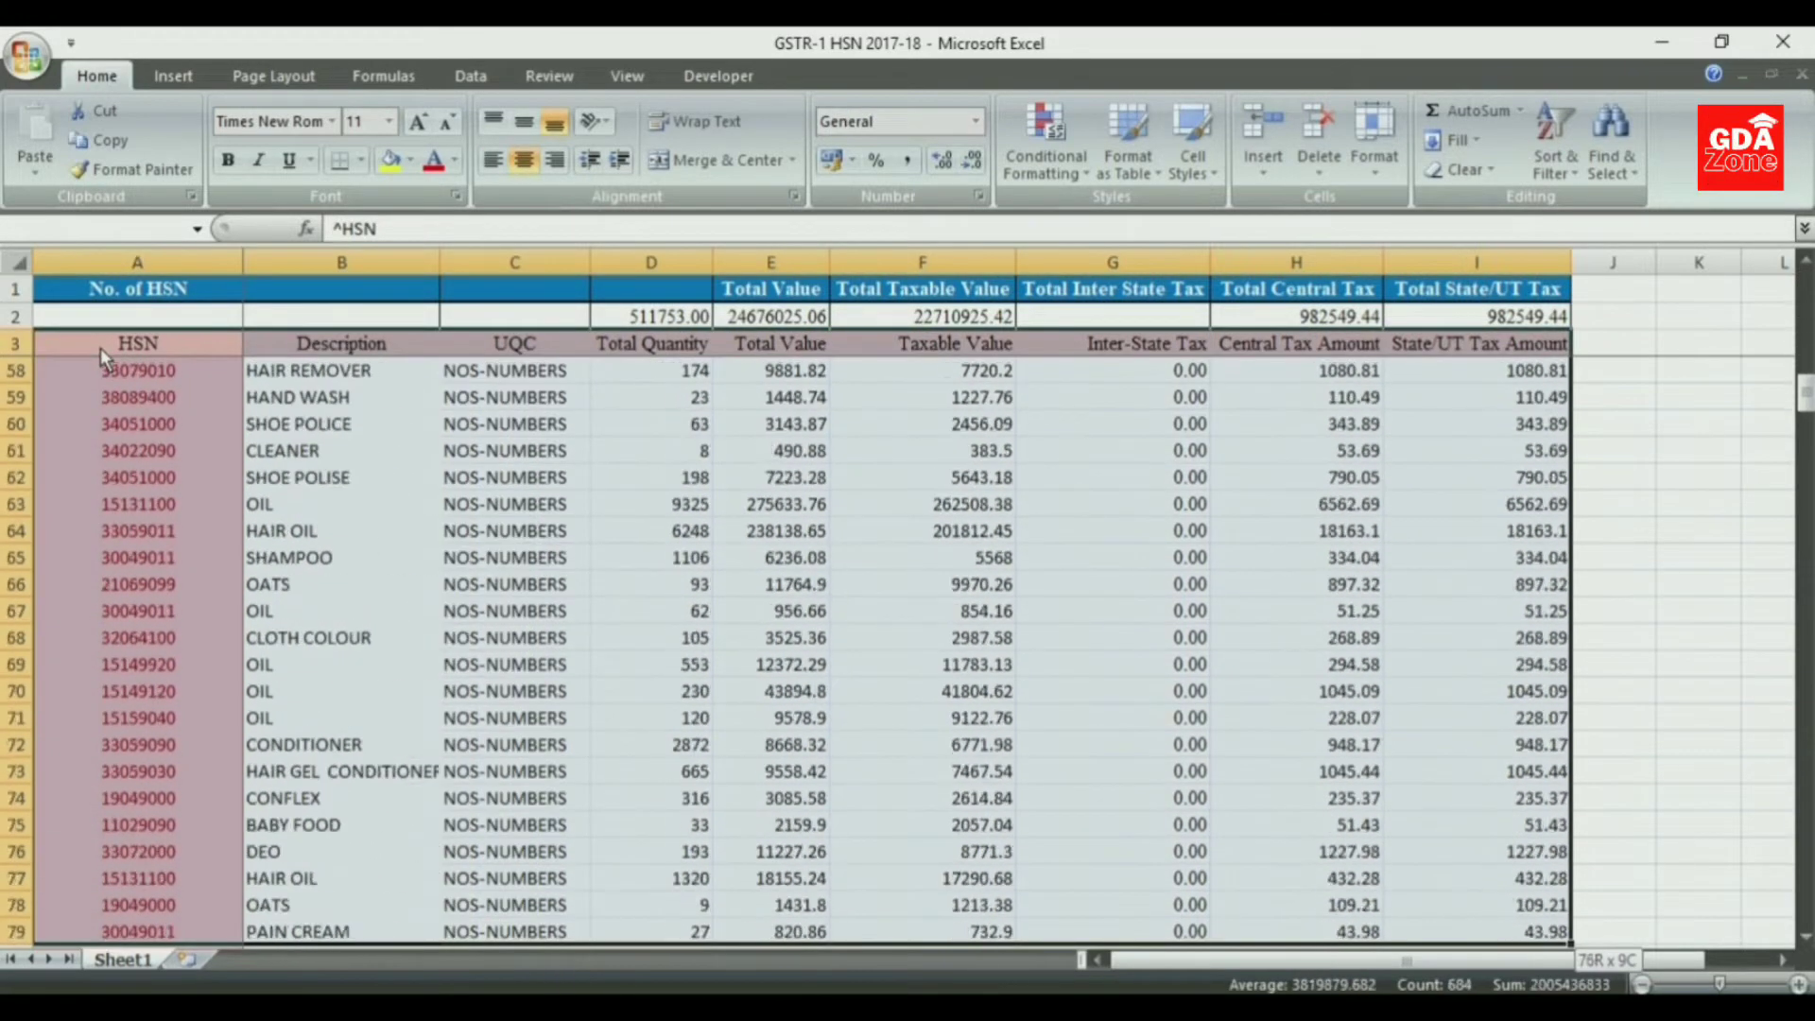
pyautogui.hotkey('shift', 'Down')
pyautogui.hotkey('shift', 'Down')
pyautogui.hotkey('shift', 'Down')
pyautogui.hotkey('shift', 'Down')
pyautogui.hotkey('shift', 'Down')
pyautogui.hotkey('shift', 'Down')
pyautogui.hotkey('shift', 'Down')
pyautogui.hotkey('shift', 'Down')
pyautogui.hotkey('shift', 'Down')
pyautogui.hotkey('shift', 'Down')
pyautogui.hotkey('shift', 'Down')
pyautogui.hotkey('shift', 'Down')
pyautogui.hotkey('shift', 'Down')
pyautogui.hotkey('shift', 'Down')
pyautogui.hotkey('shift', 'Down')
pyautogui.hotkey('shift', 'Down')
pyautogui.hotkey('shift', 'Down')
pyautogui.hotkey('shift', 'Down')
pyautogui.hotkey('shift', 'Down')
pyautogui.hotkey('shift', 'Down')
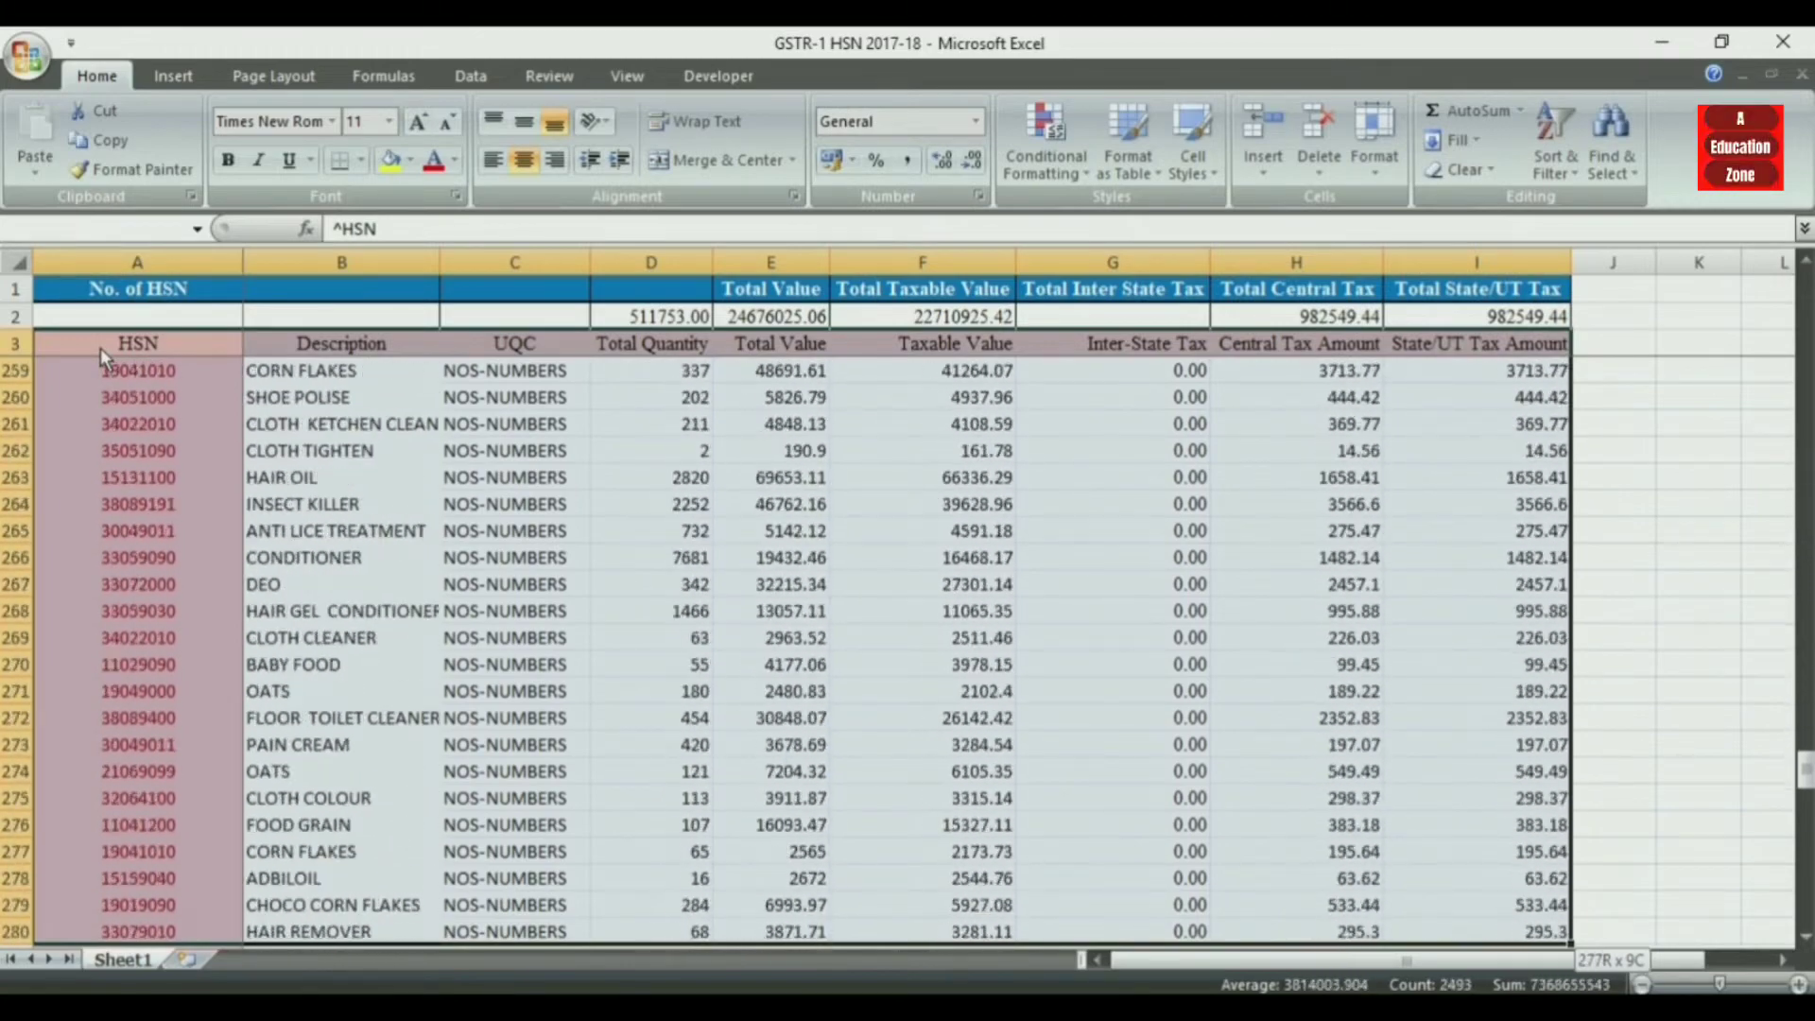
pyautogui.hotkey('shift', 'Down')
pyautogui.hotkey('shift', 'Down')
pyautogui.hotkey('shift', 'Down')
pyautogui.hotkey('shift', 'Down')
pyautogui.hotkey('shift', 'Down')
pyautogui.hotkey('shift', 'Down')
pyautogui.hotkey('shift', 'Down')
pyautogui.hotkey('shift', 'Down')
pyautogui.hotkey('shift', 'Down')
pyautogui.hotkey('shift', 'Down')
pyautogui.hotkey('shift', 'Down')
pyautogui.hotkey('shift', 'Down')
pyautogui.hotkey('shift', 'Down')
pyautogui.hotkey('shift', 'Down')
pyautogui.hotkey('shift', 'Down')
pyautogui.hotkey('shift', 'Down')
pyautogui.hotkey('shift', 'Down')
pyautogui.hotkey('shift', 'Down')
pyautogui.hotkey('shift', 'Down')
pyautogui.hotkey('shift', 'Down')
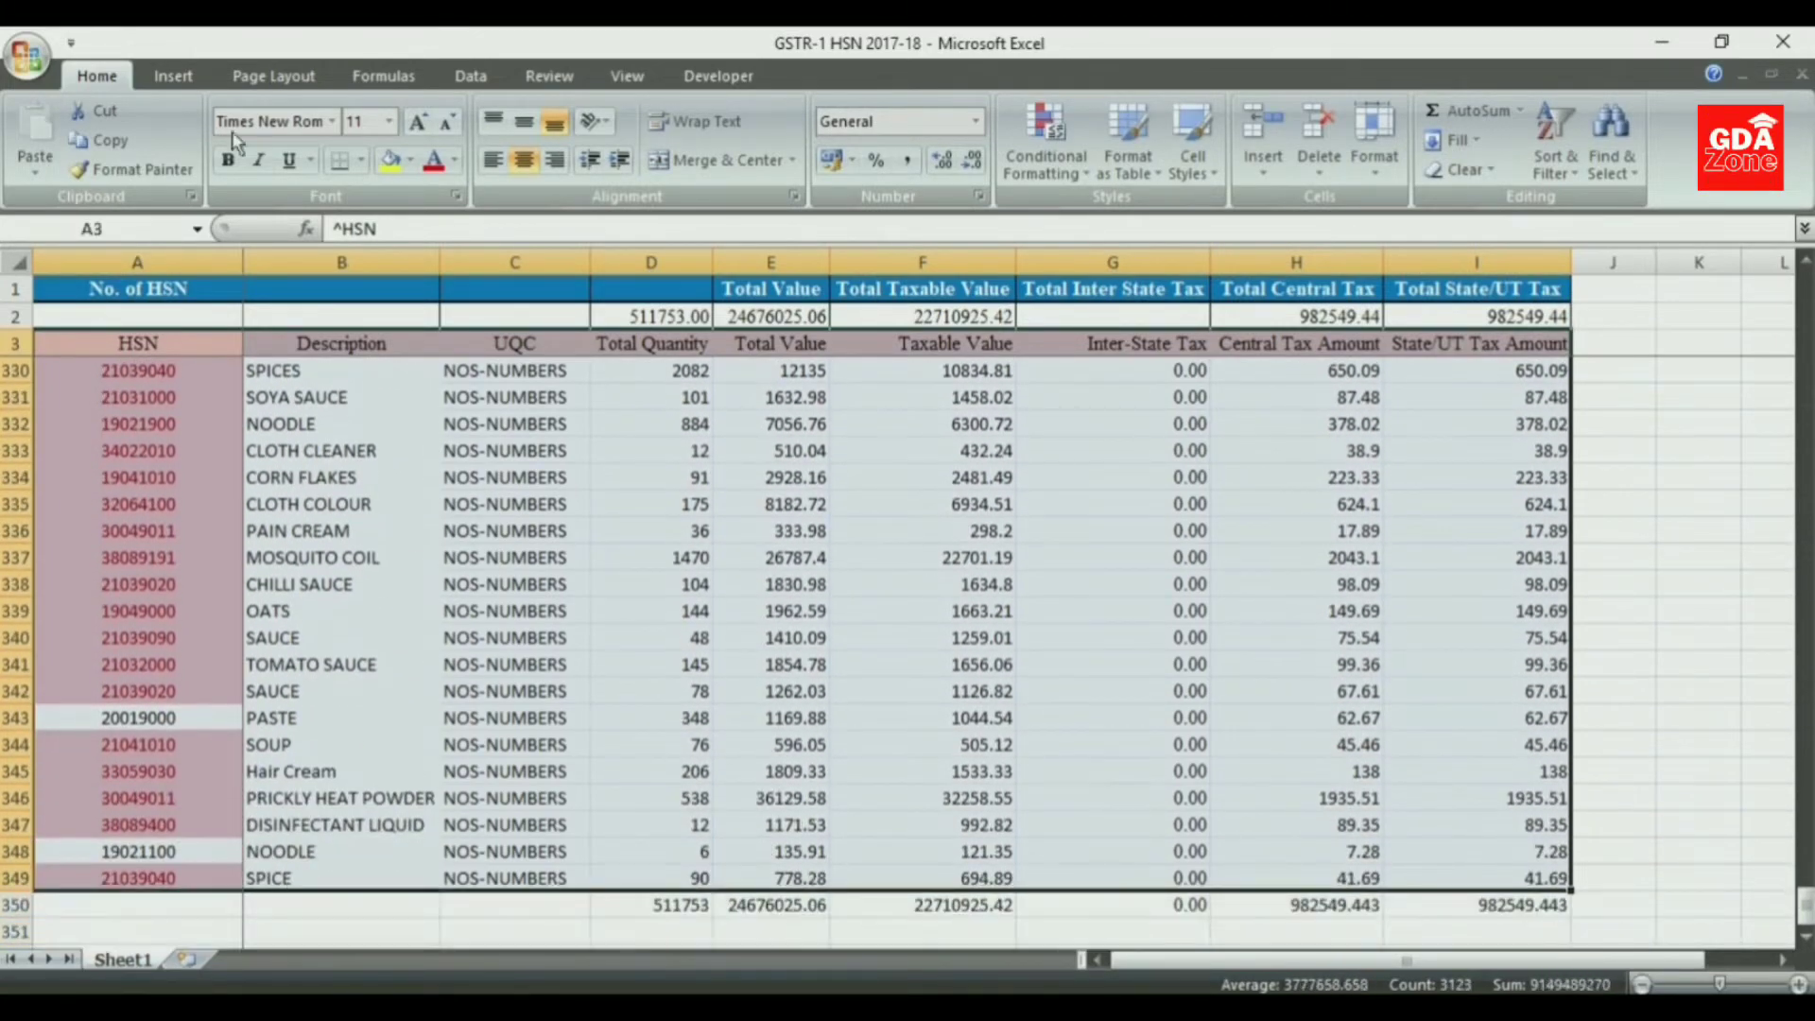
pyautogui.click(179, 76)
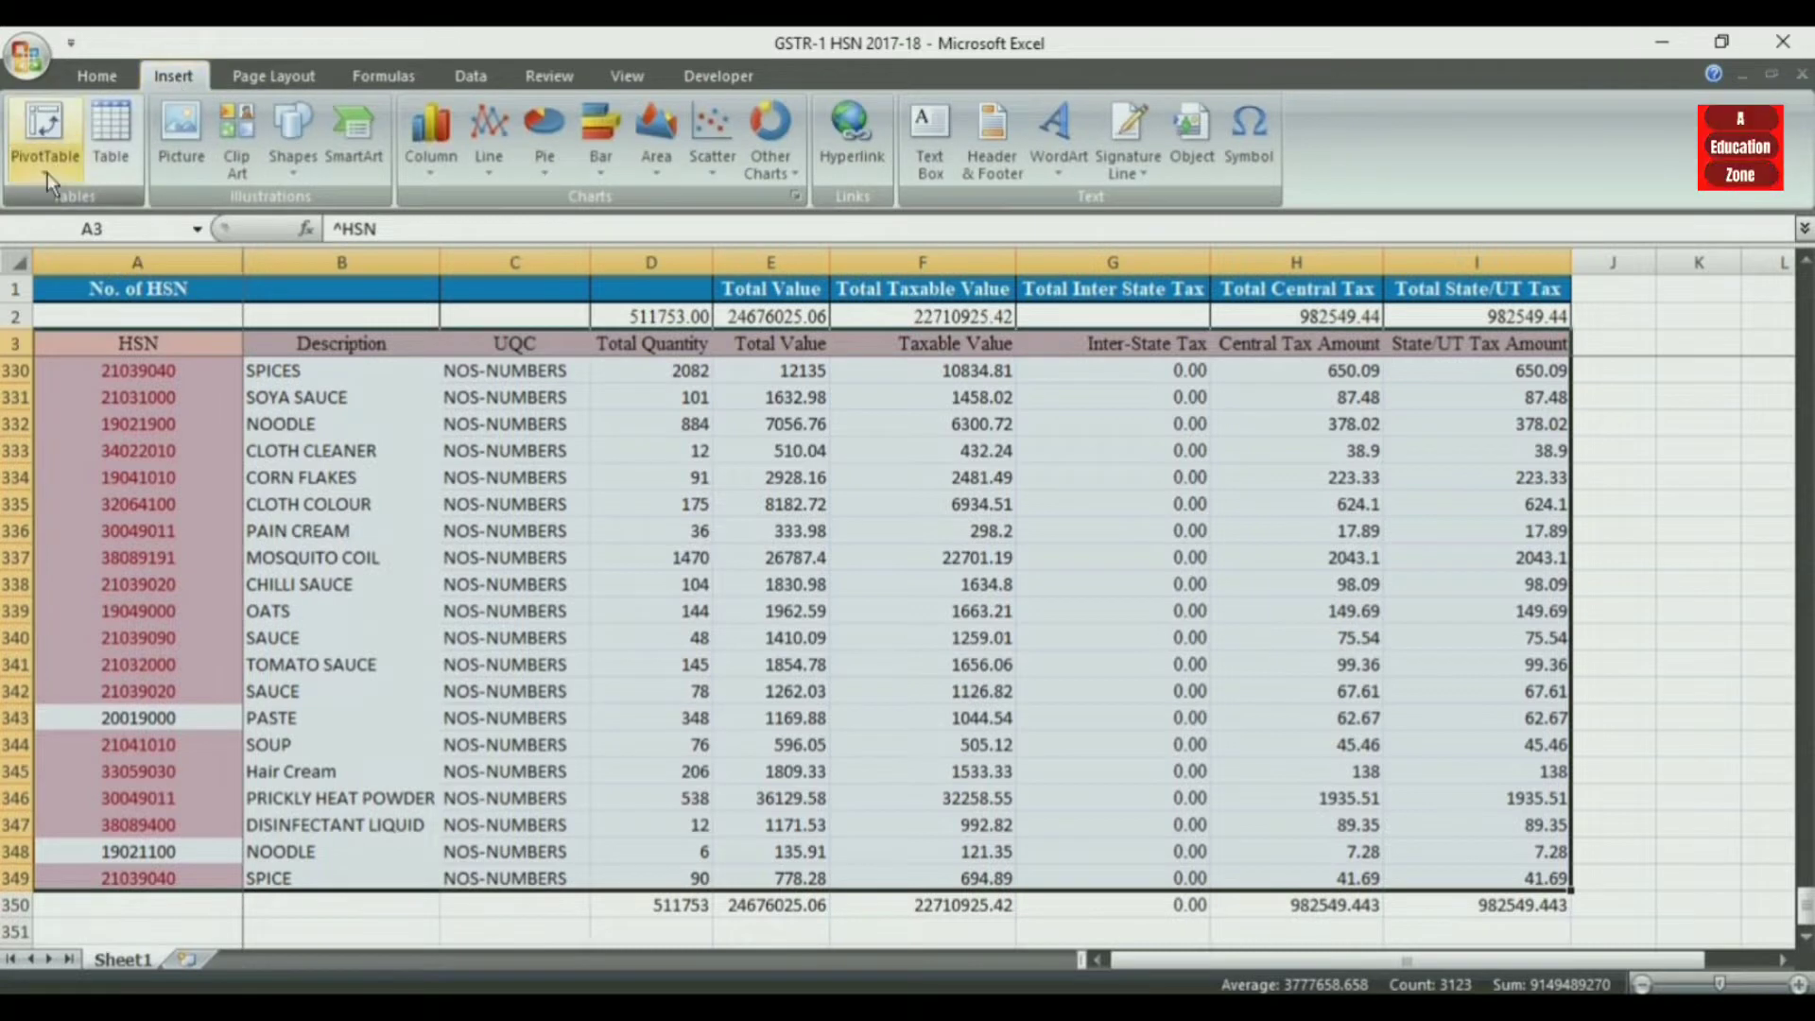
pyautogui.click(47, 173)
pyautogui.click(74, 206)
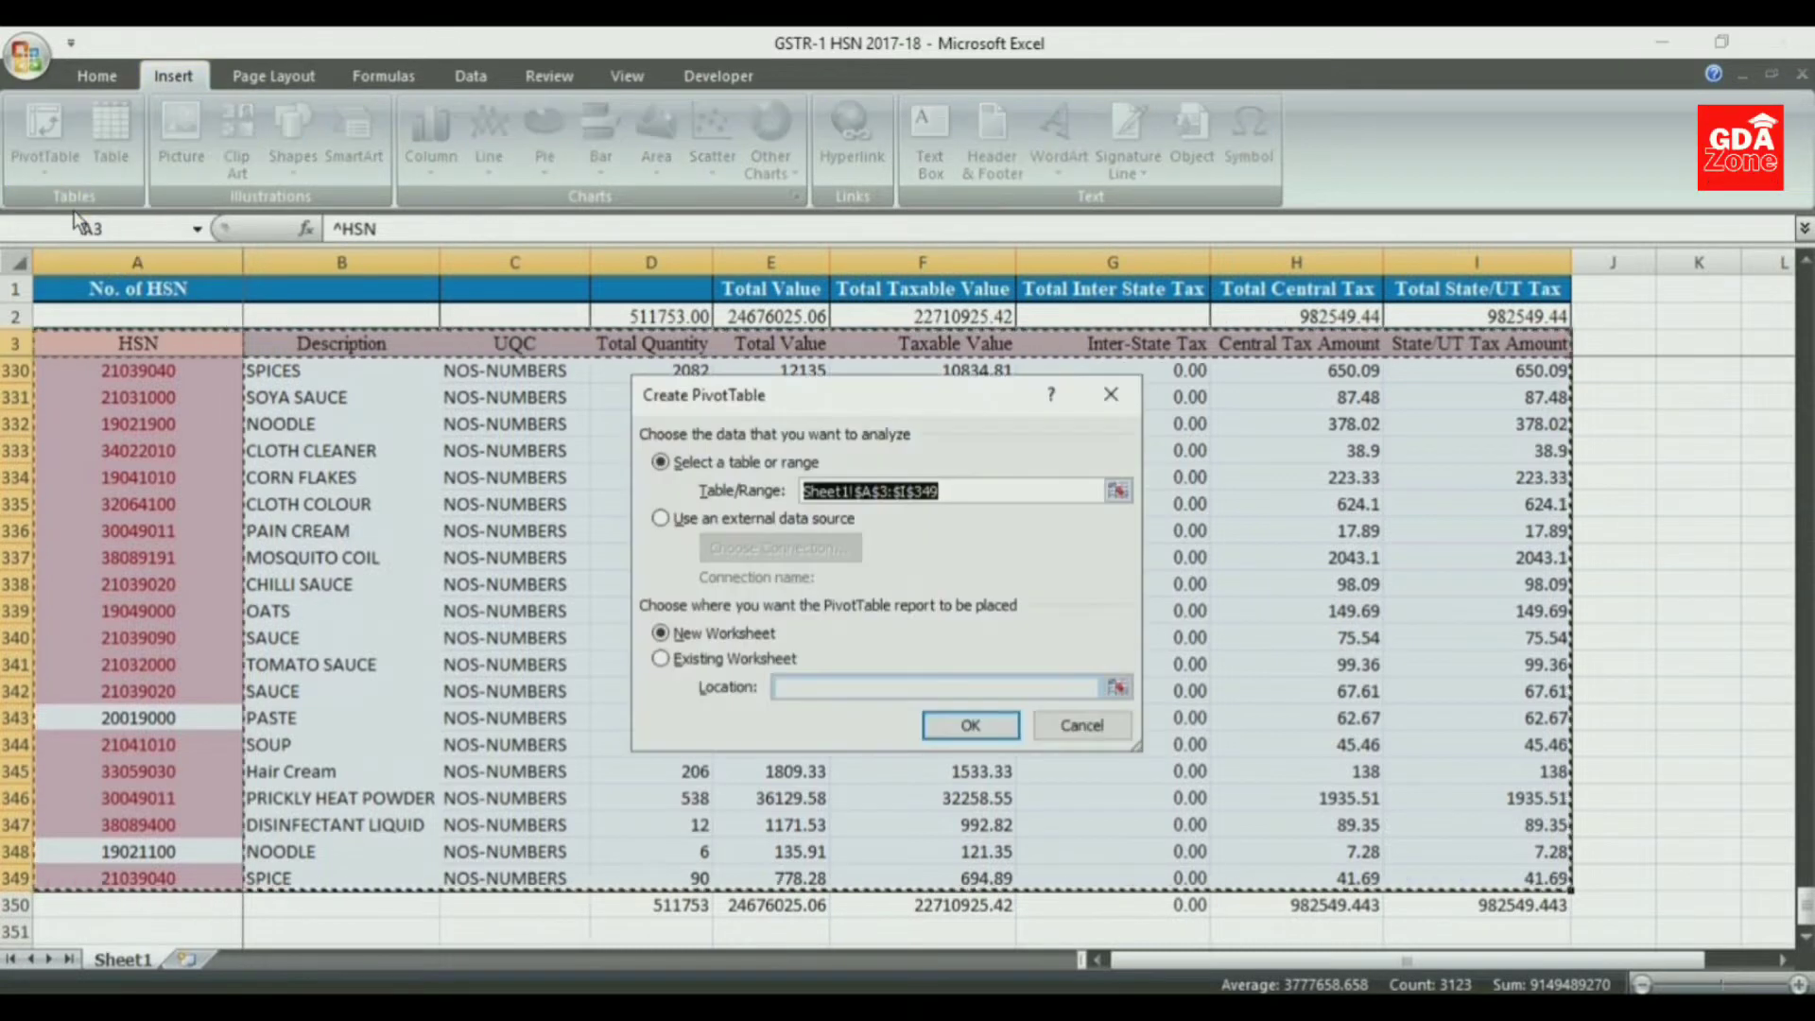
pyautogui.click(974, 733)
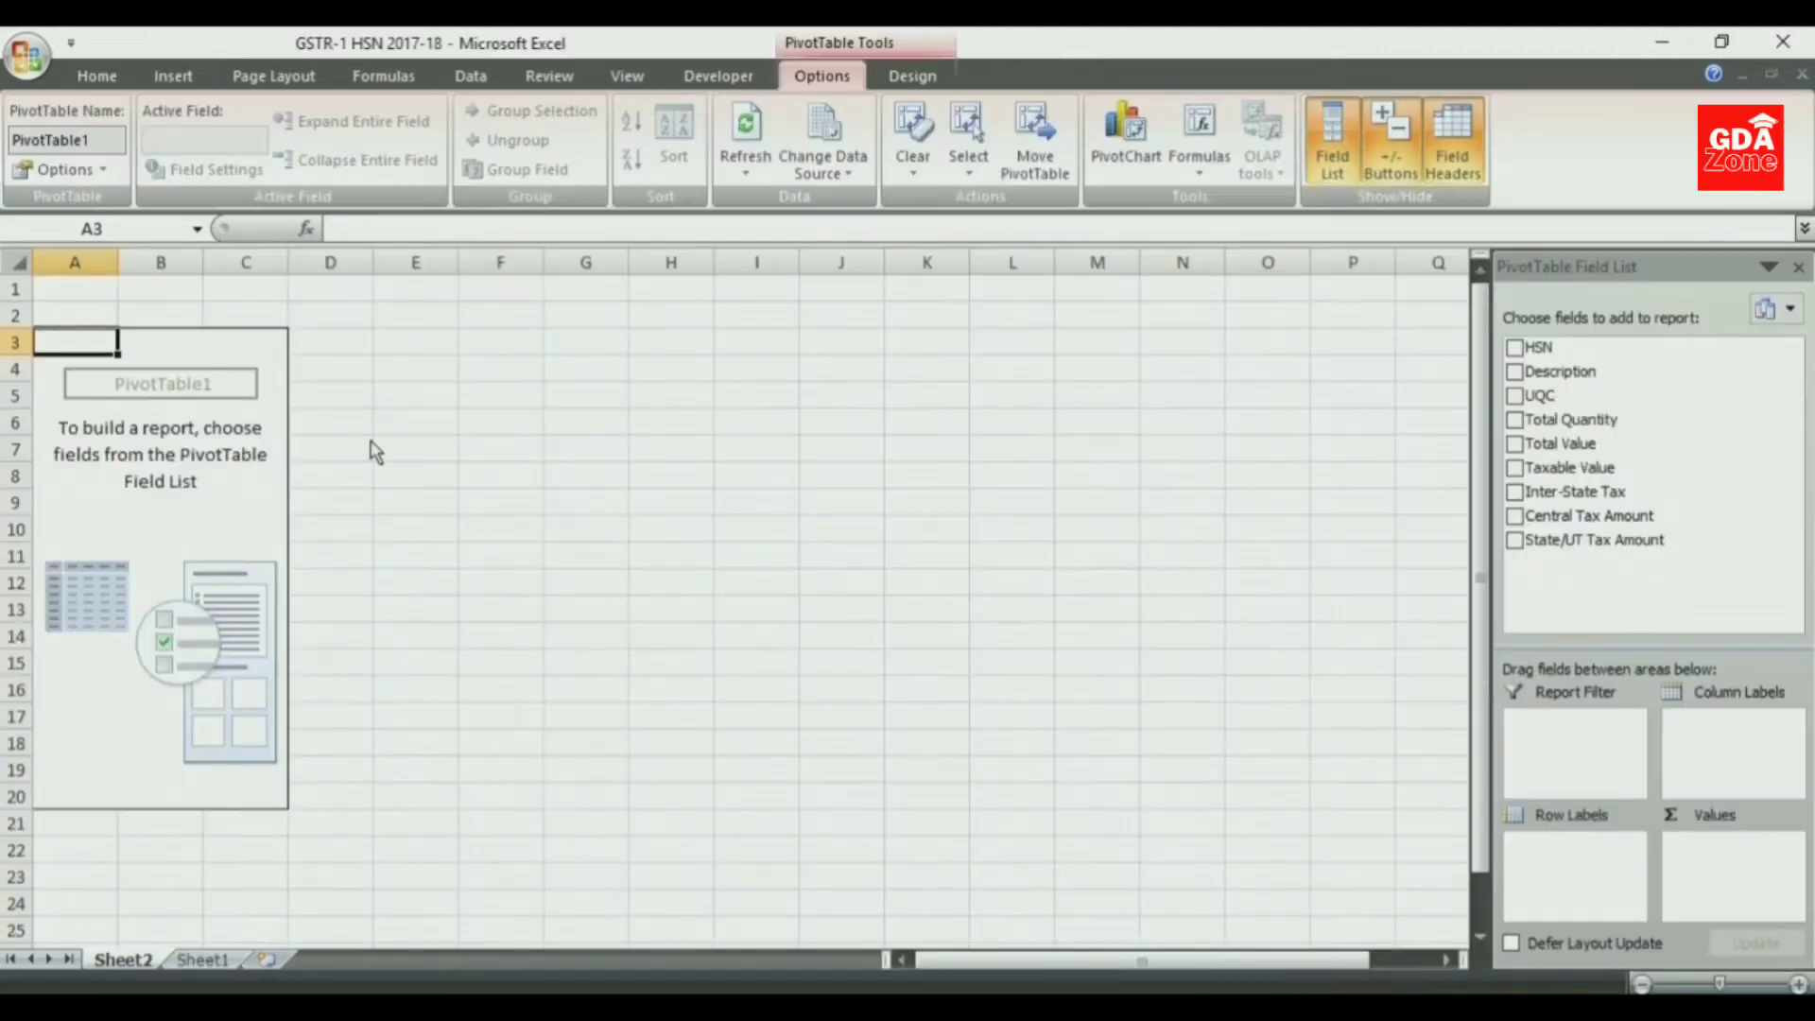
# - Enable the classic PivotTable layout in the PivotTable's display options
pyautogui.click(57, 169)
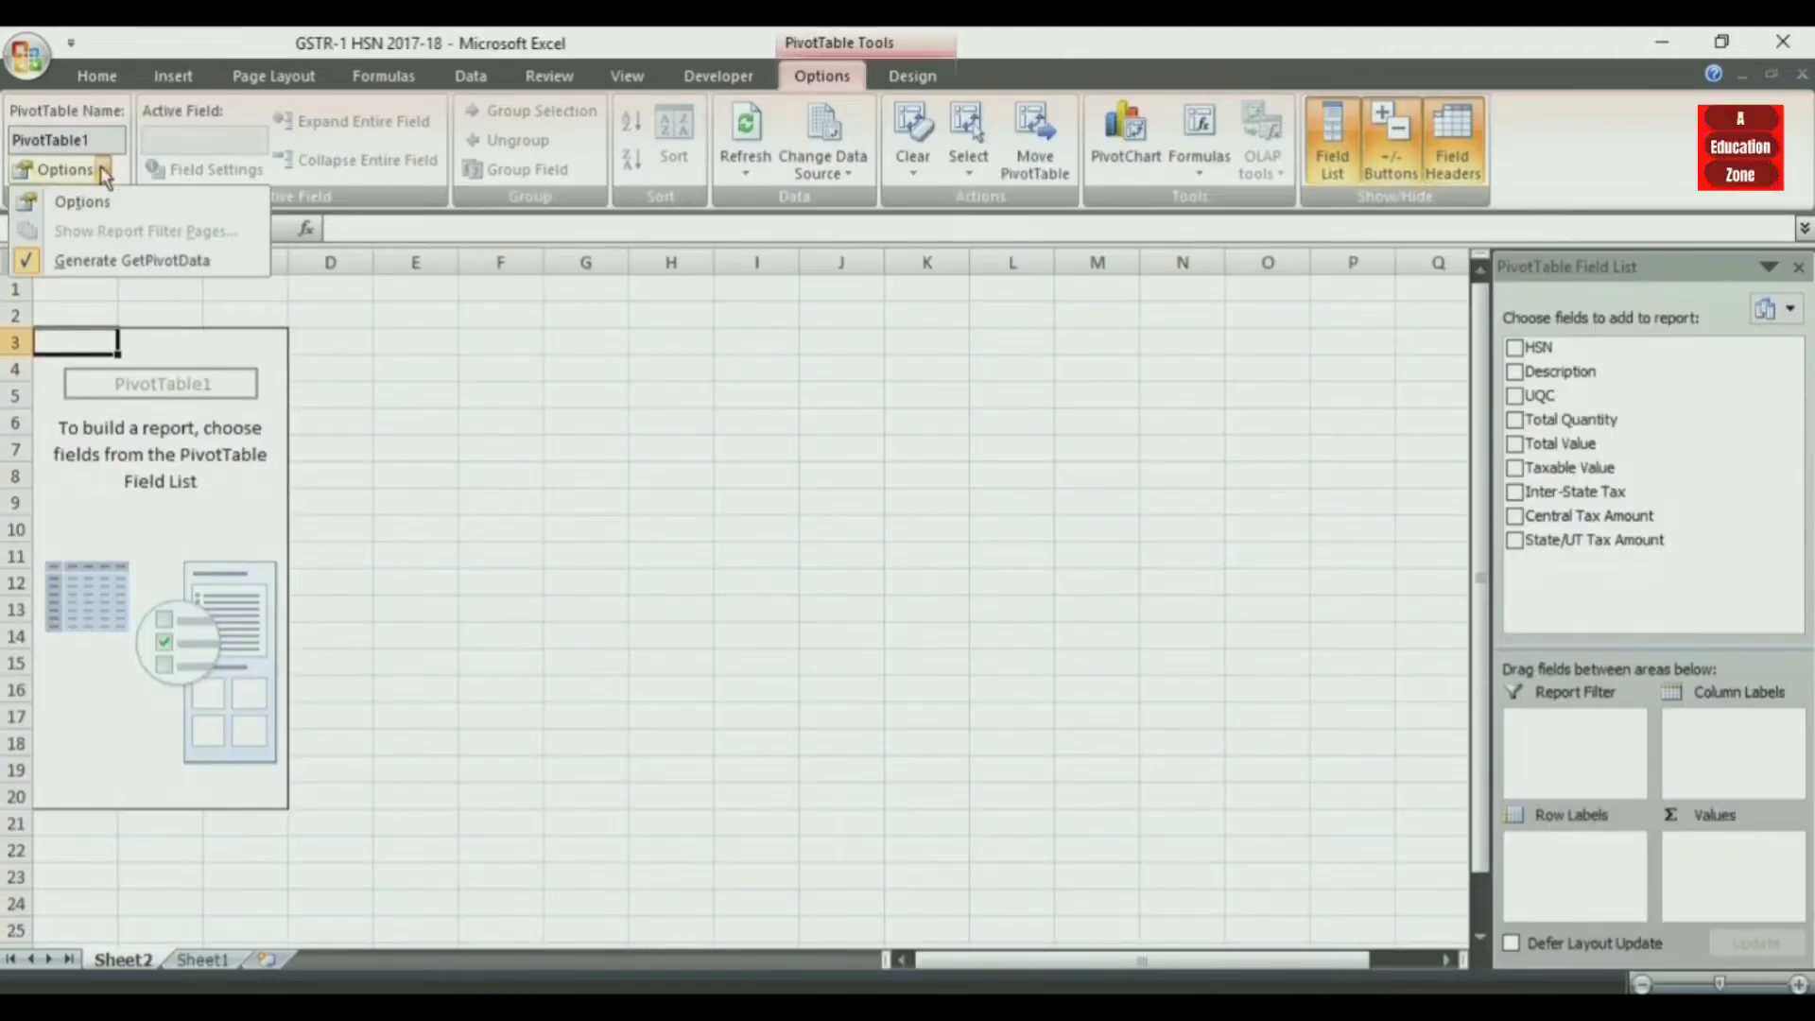
pyautogui.click(68, 189)
pyautogui.click(893, 375)
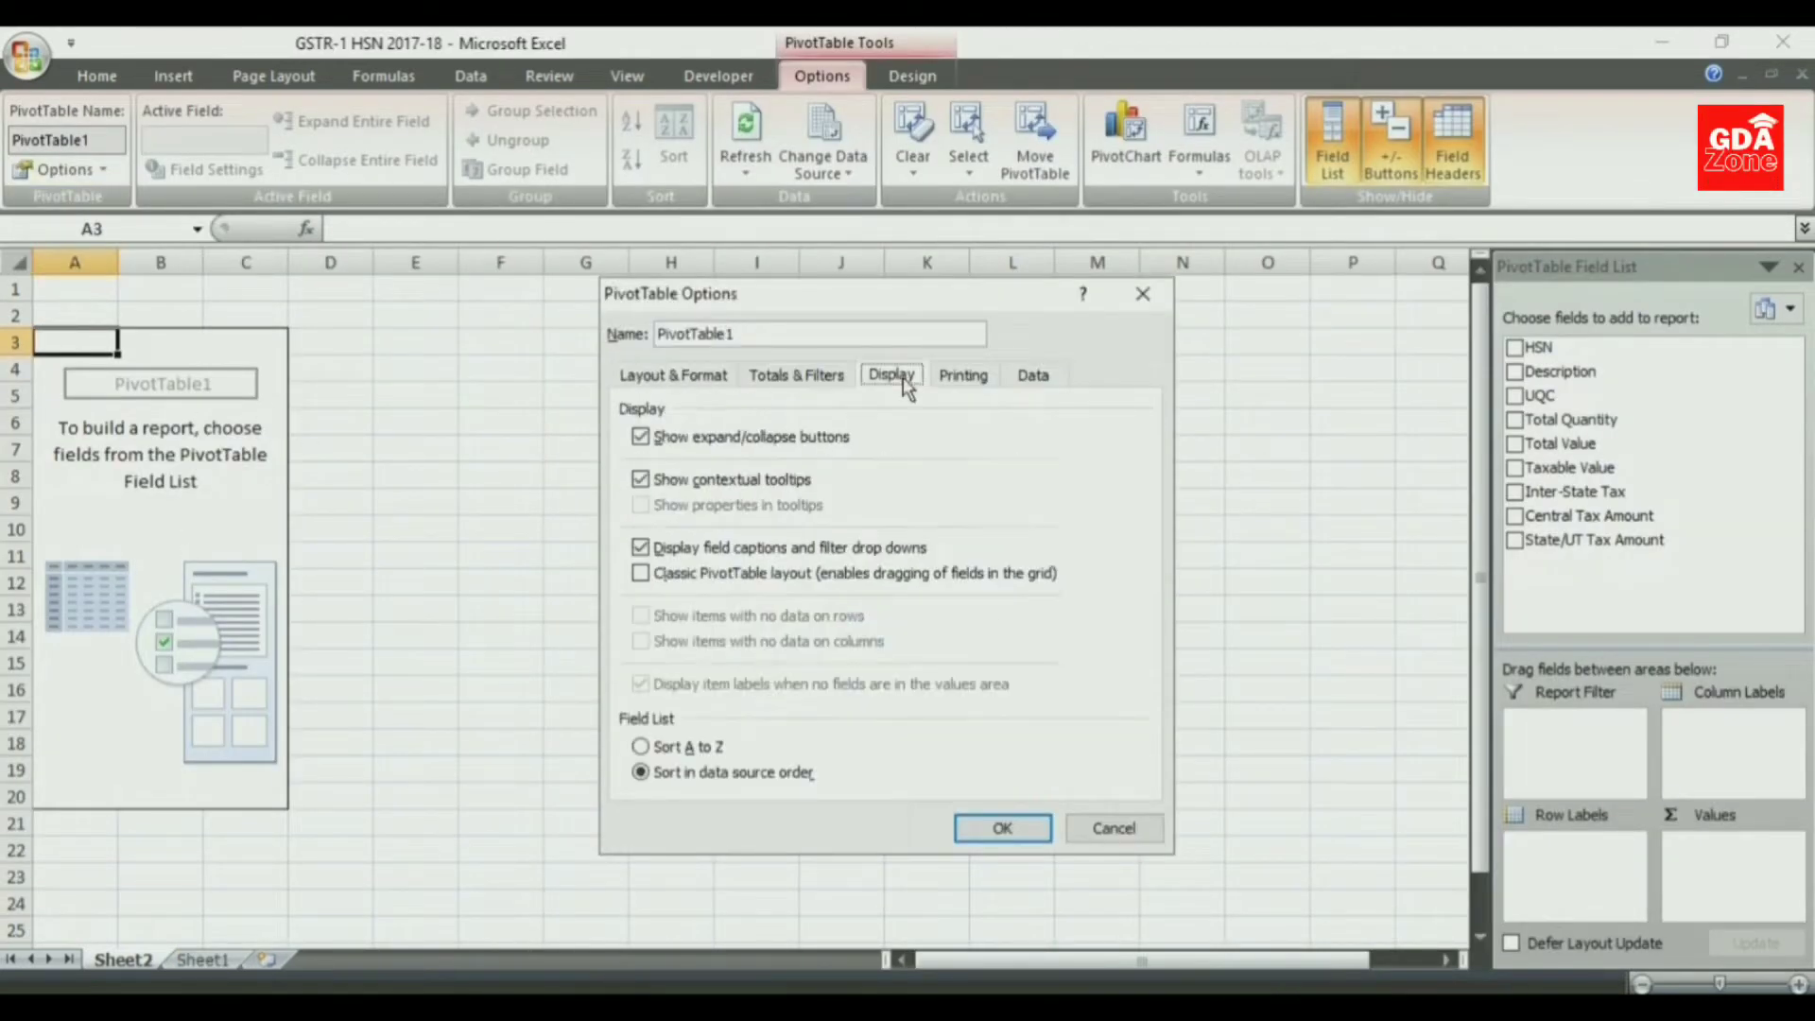
pyautogui.click(642, 573)
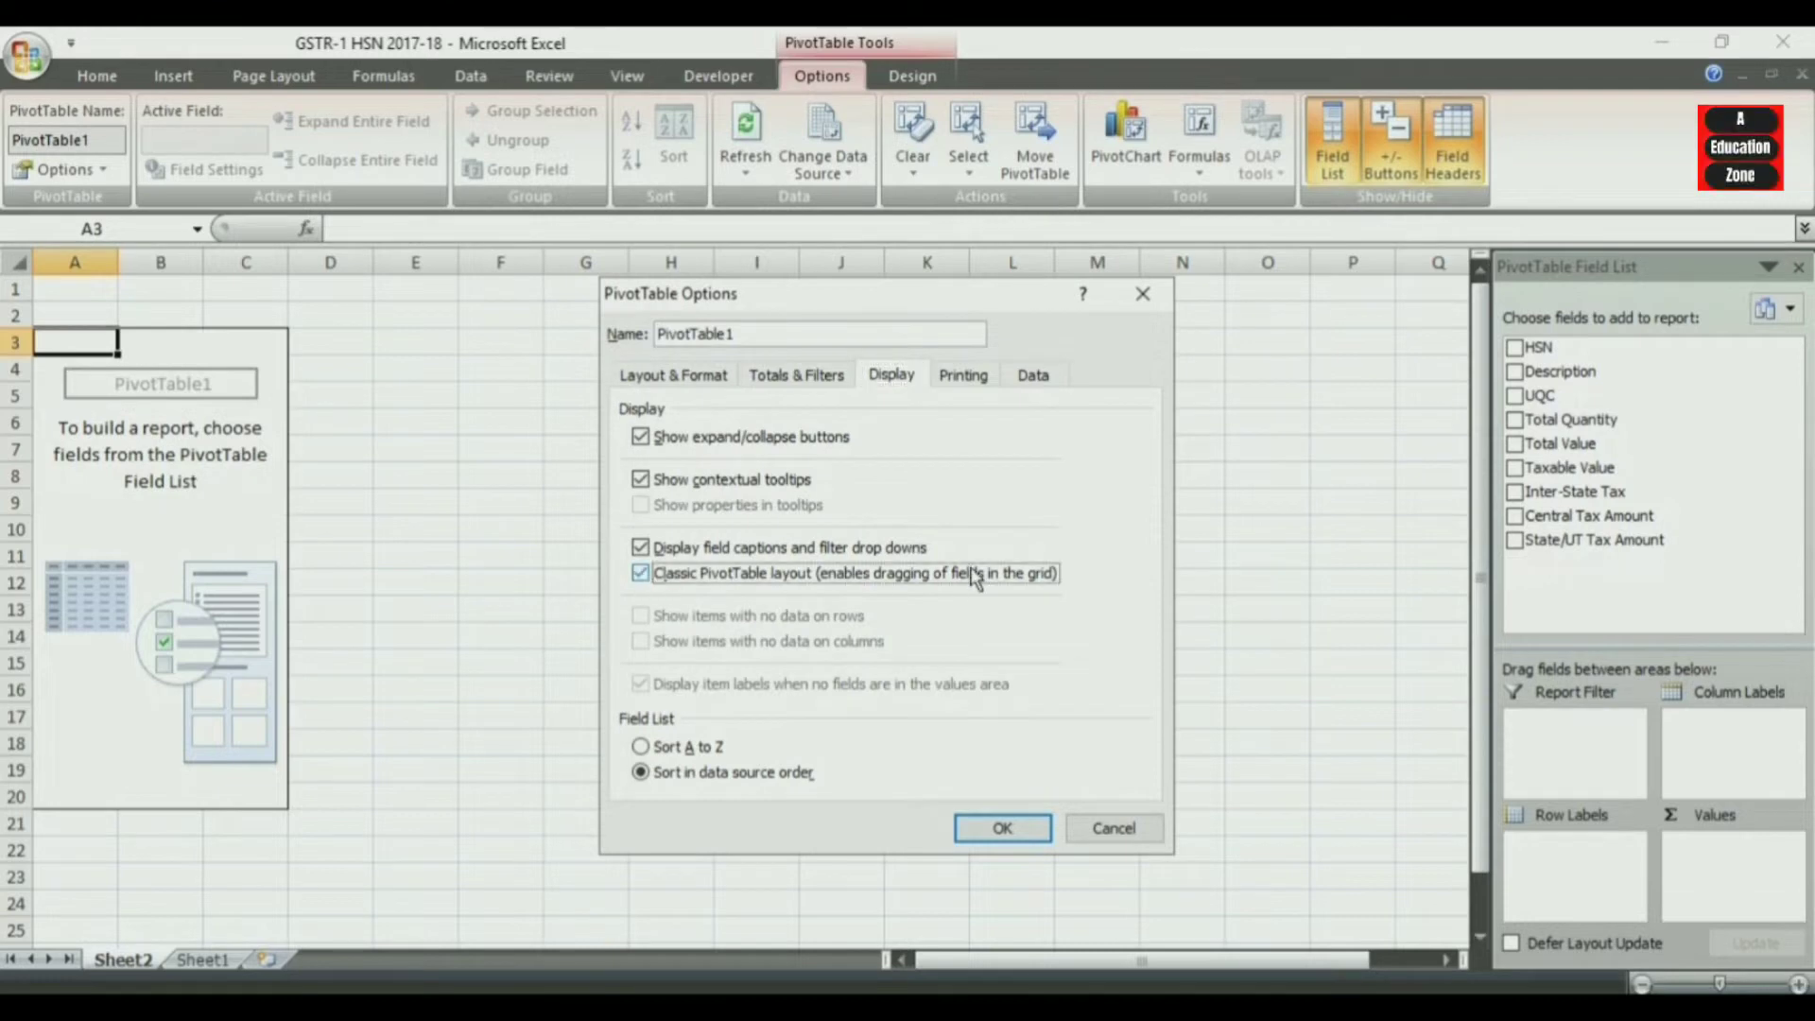
pyautogui.click(991, 829)
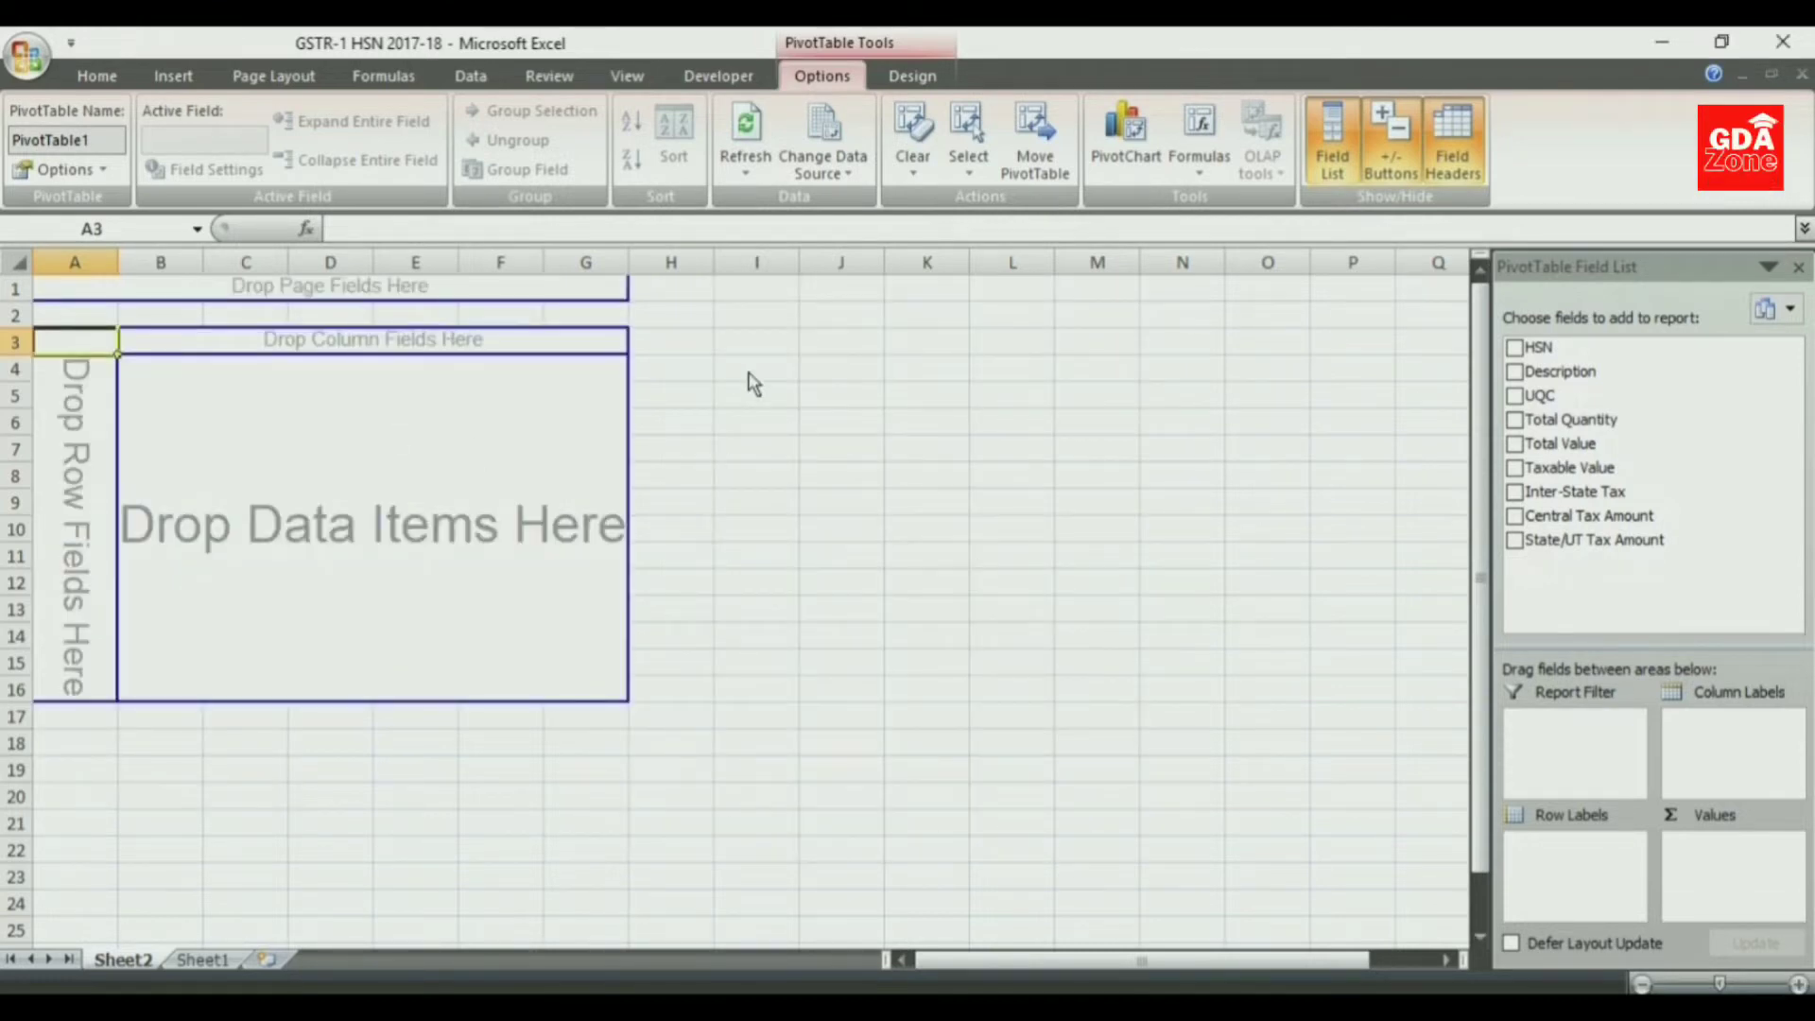
# - Add the HSN field to the PivotTable and move it from the values to the row labels
pyautogui.click(1515, 349)
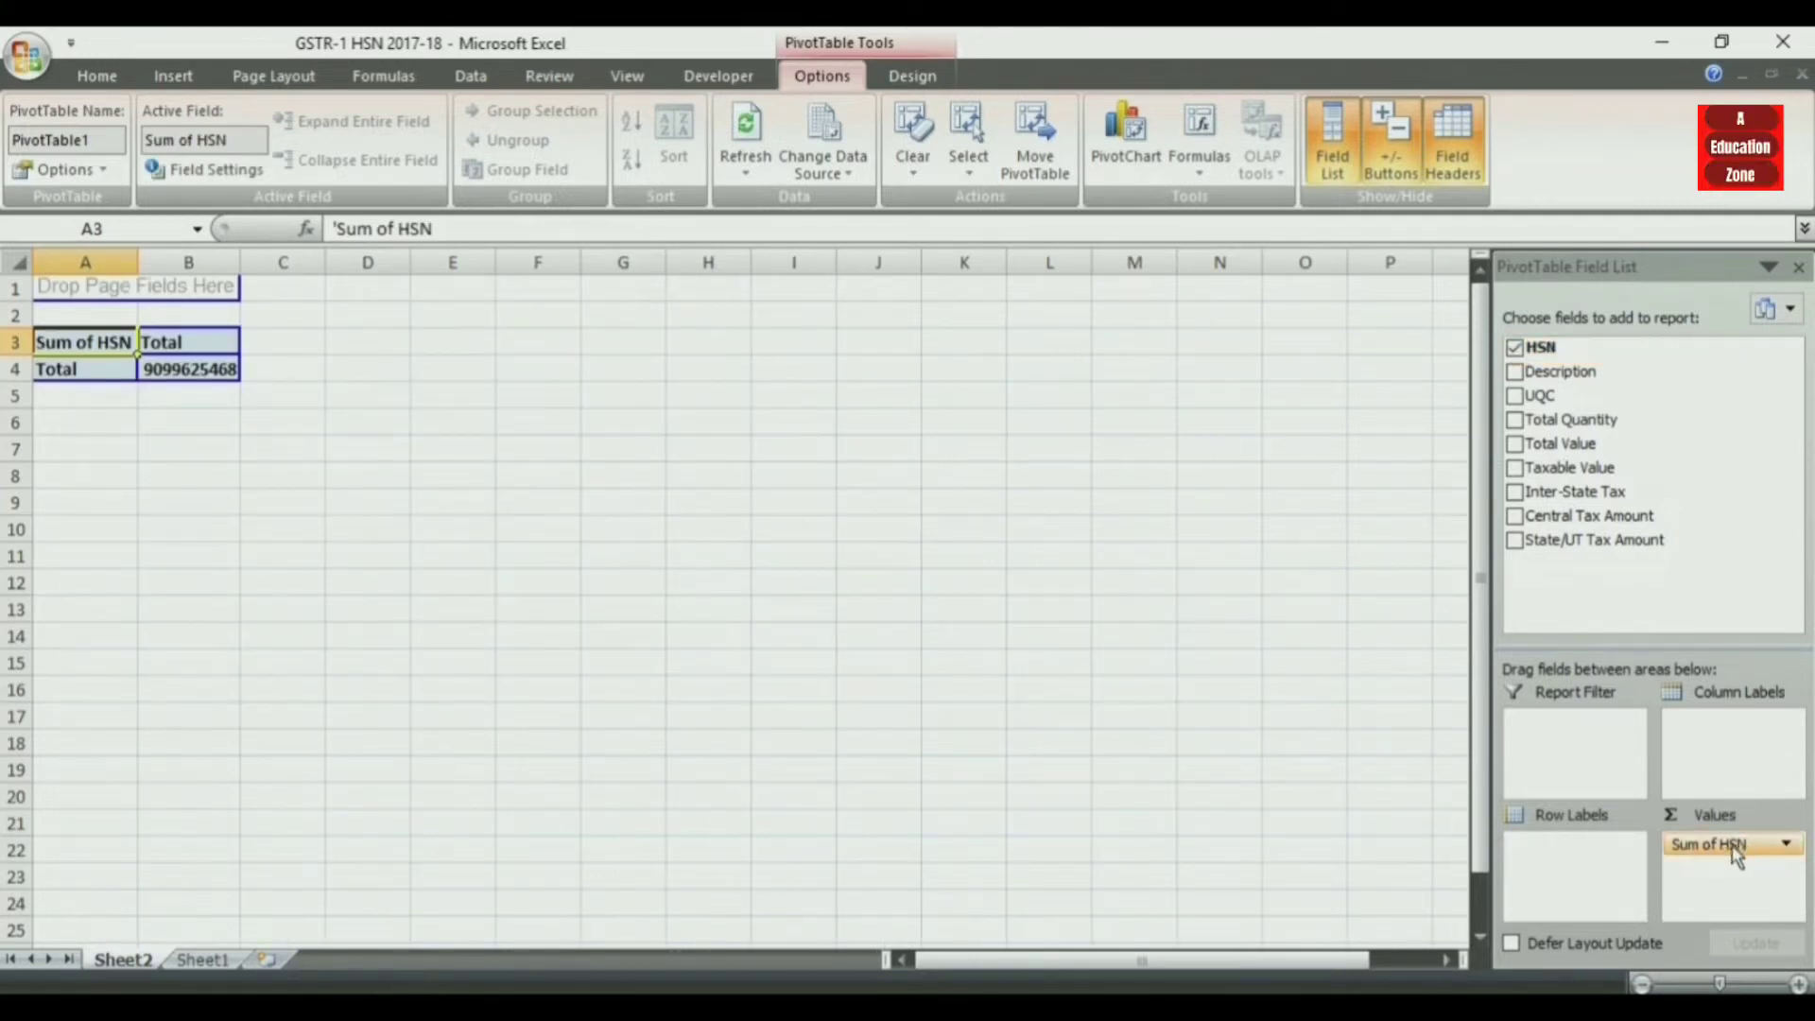
pyautogui.moveTo(1736, 851); pyautogui.dragTo(1593, 862)
pyautogui.moveTo(1480, 460); pyautogui.dragTo(1376, 541)
# - Try Description as a second row field, remove it, and turn off the PivotTable's subtotals
pyautogui.click(1513, 371)
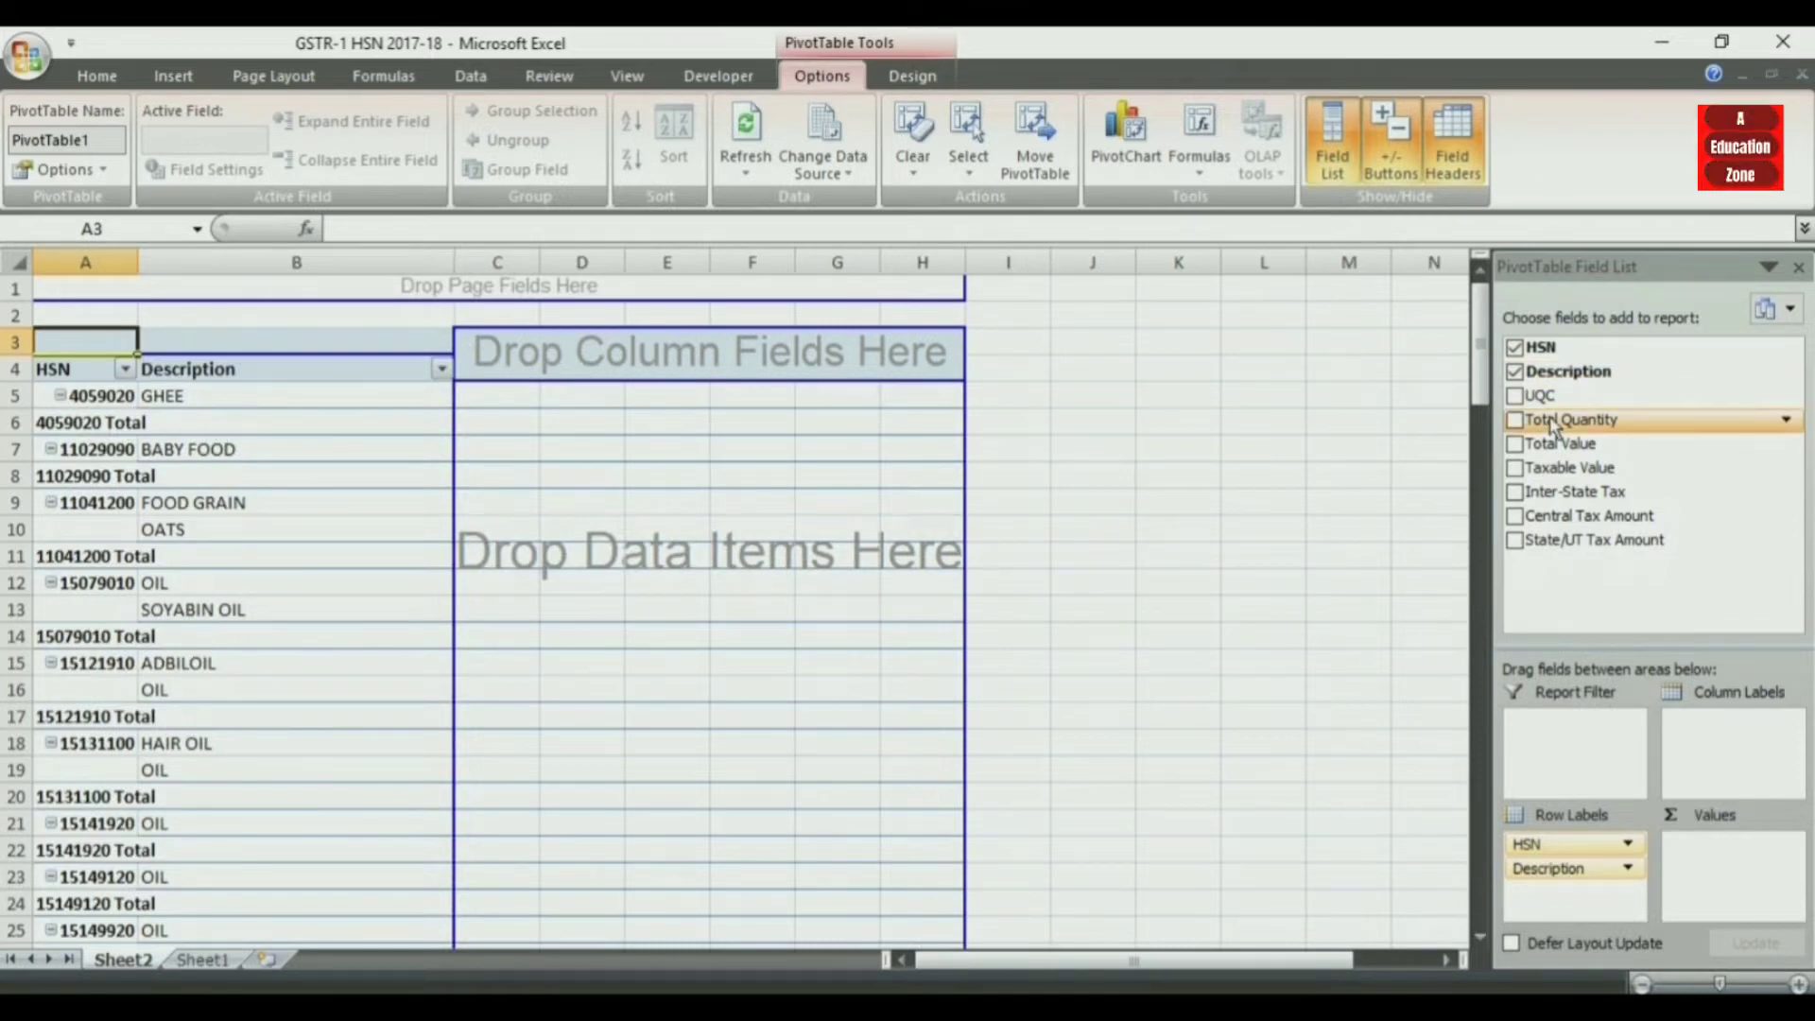
pyautogui.click(1514, 371)
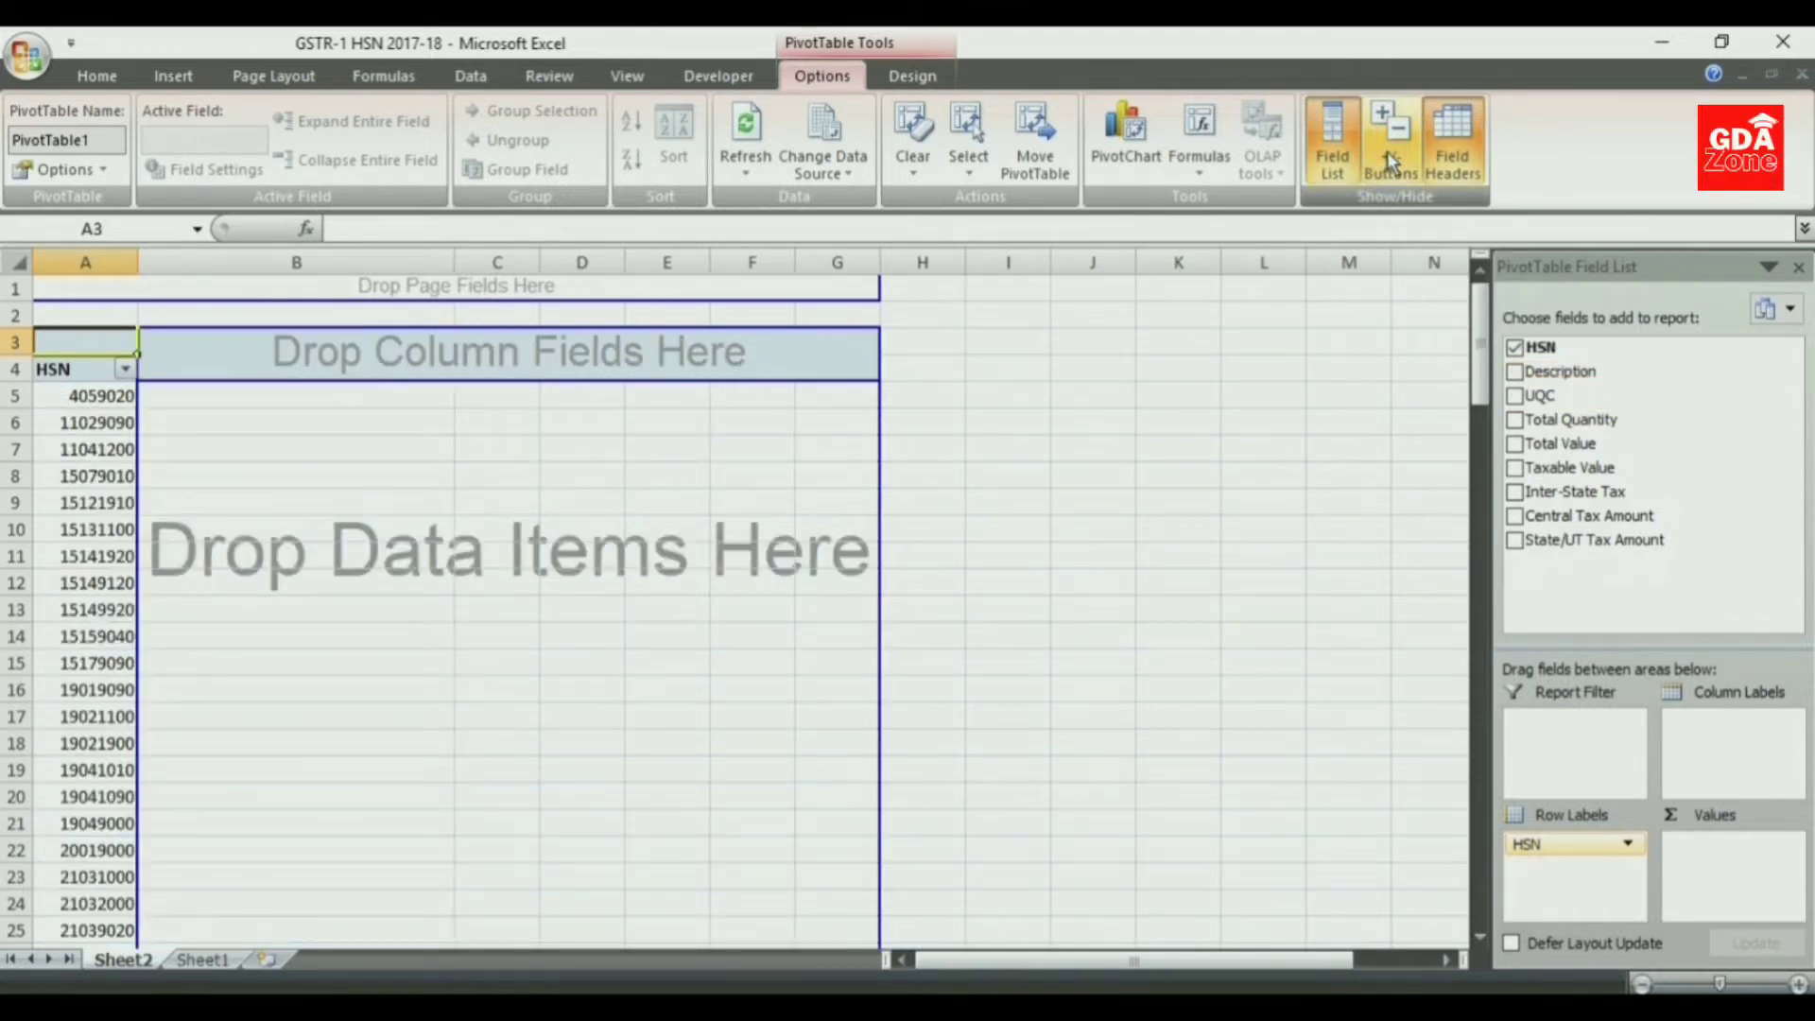
pyautogui.click(913, 76)
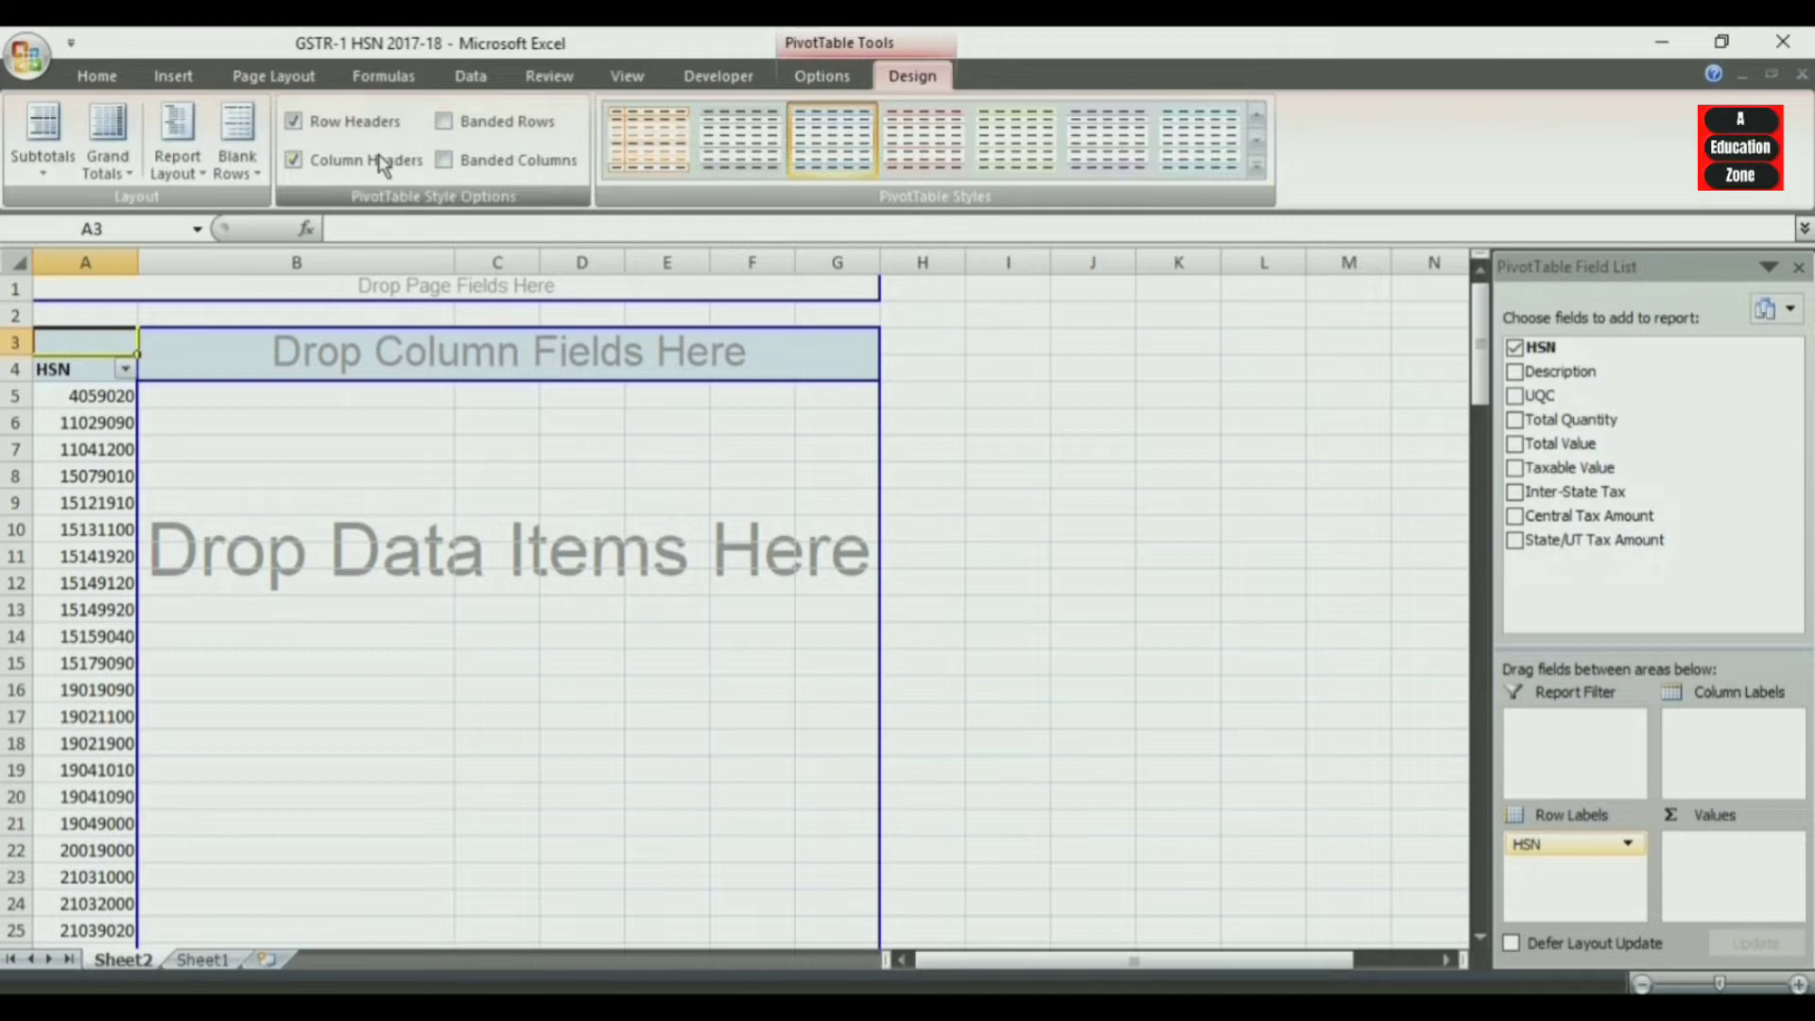
pyautogui.click(47, 160)
pyautogui.click(114, 215)
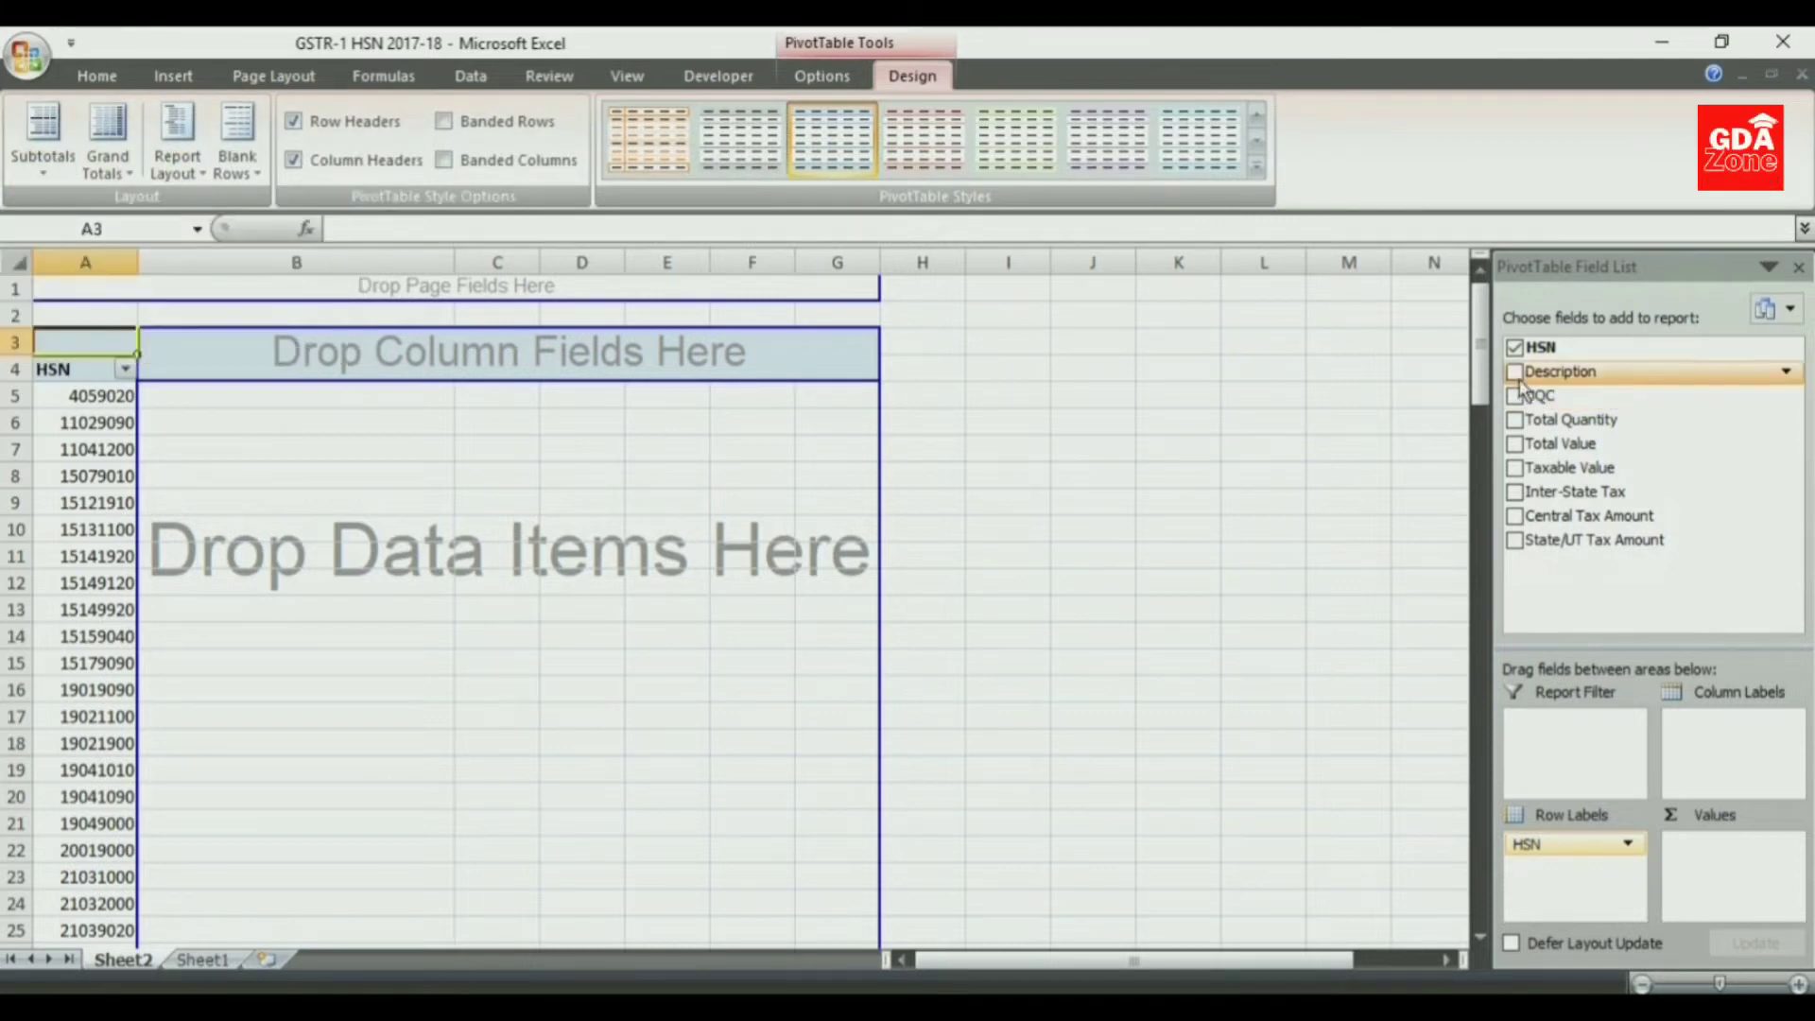
# - Try Description and UQC one after the other as a second row field beside HSN, removing each again
pyautogui.click(1515, 371)
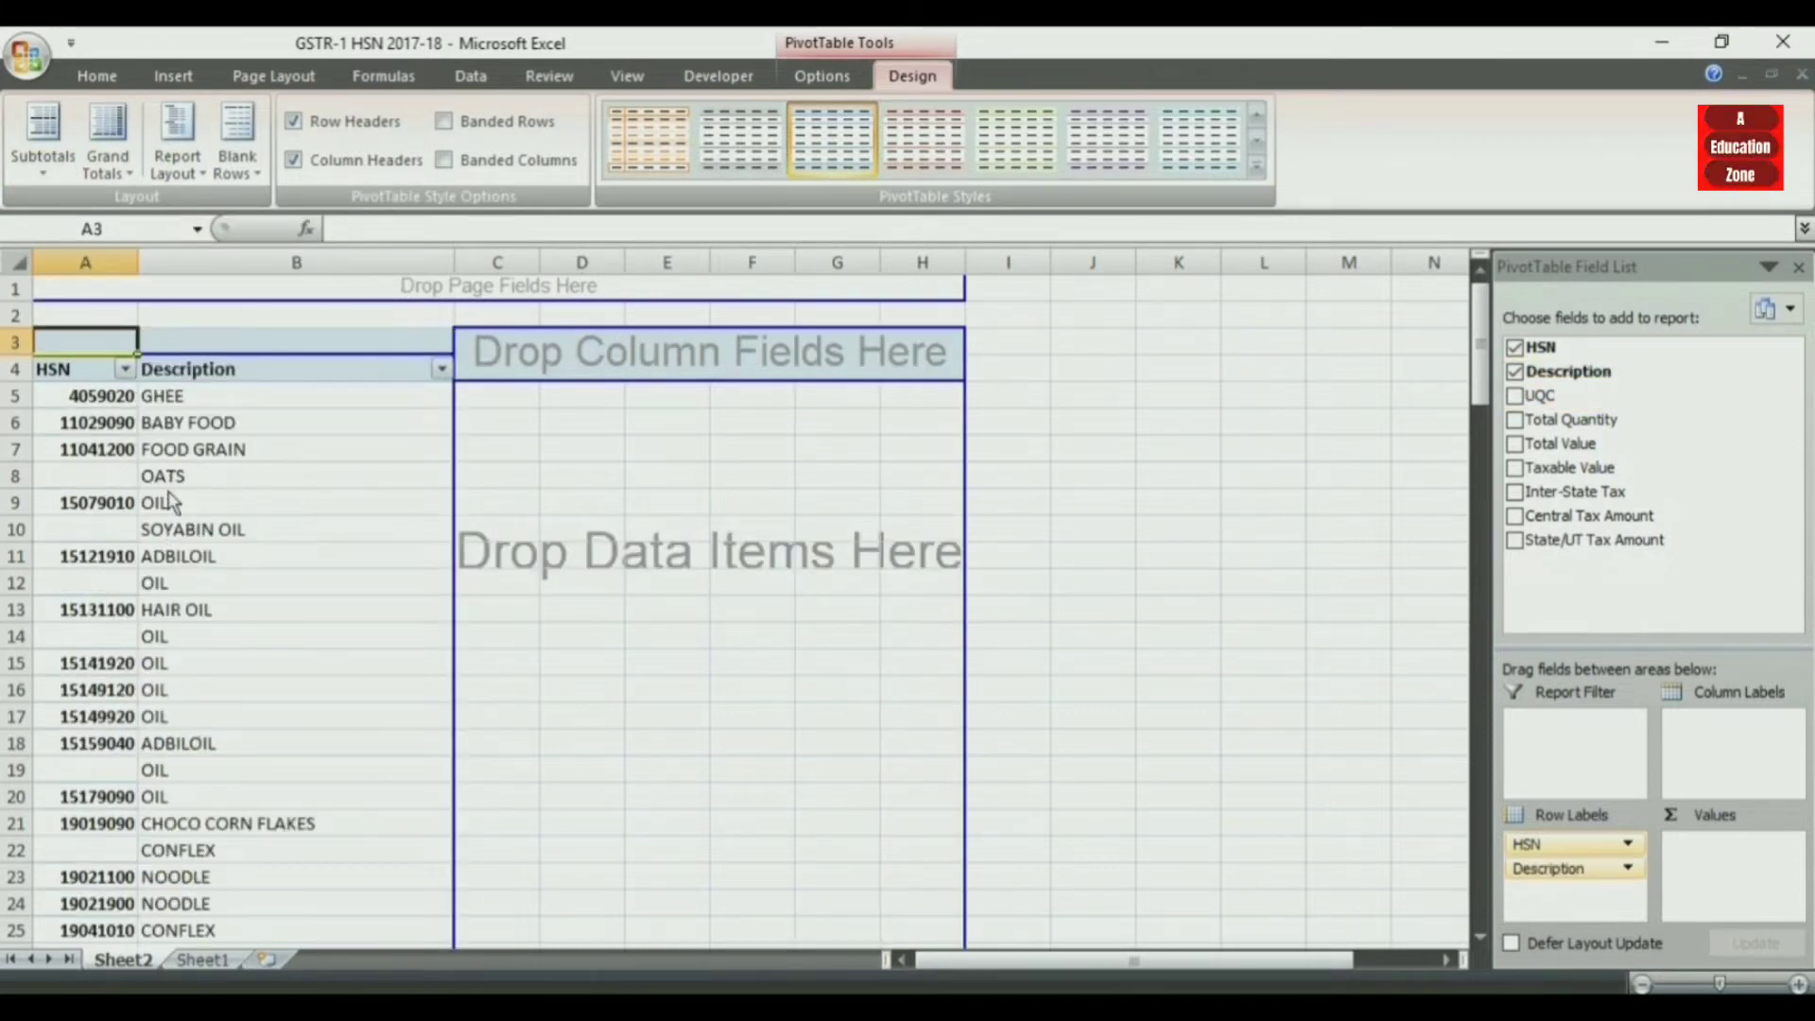
pyautogui.click(1515, 373)
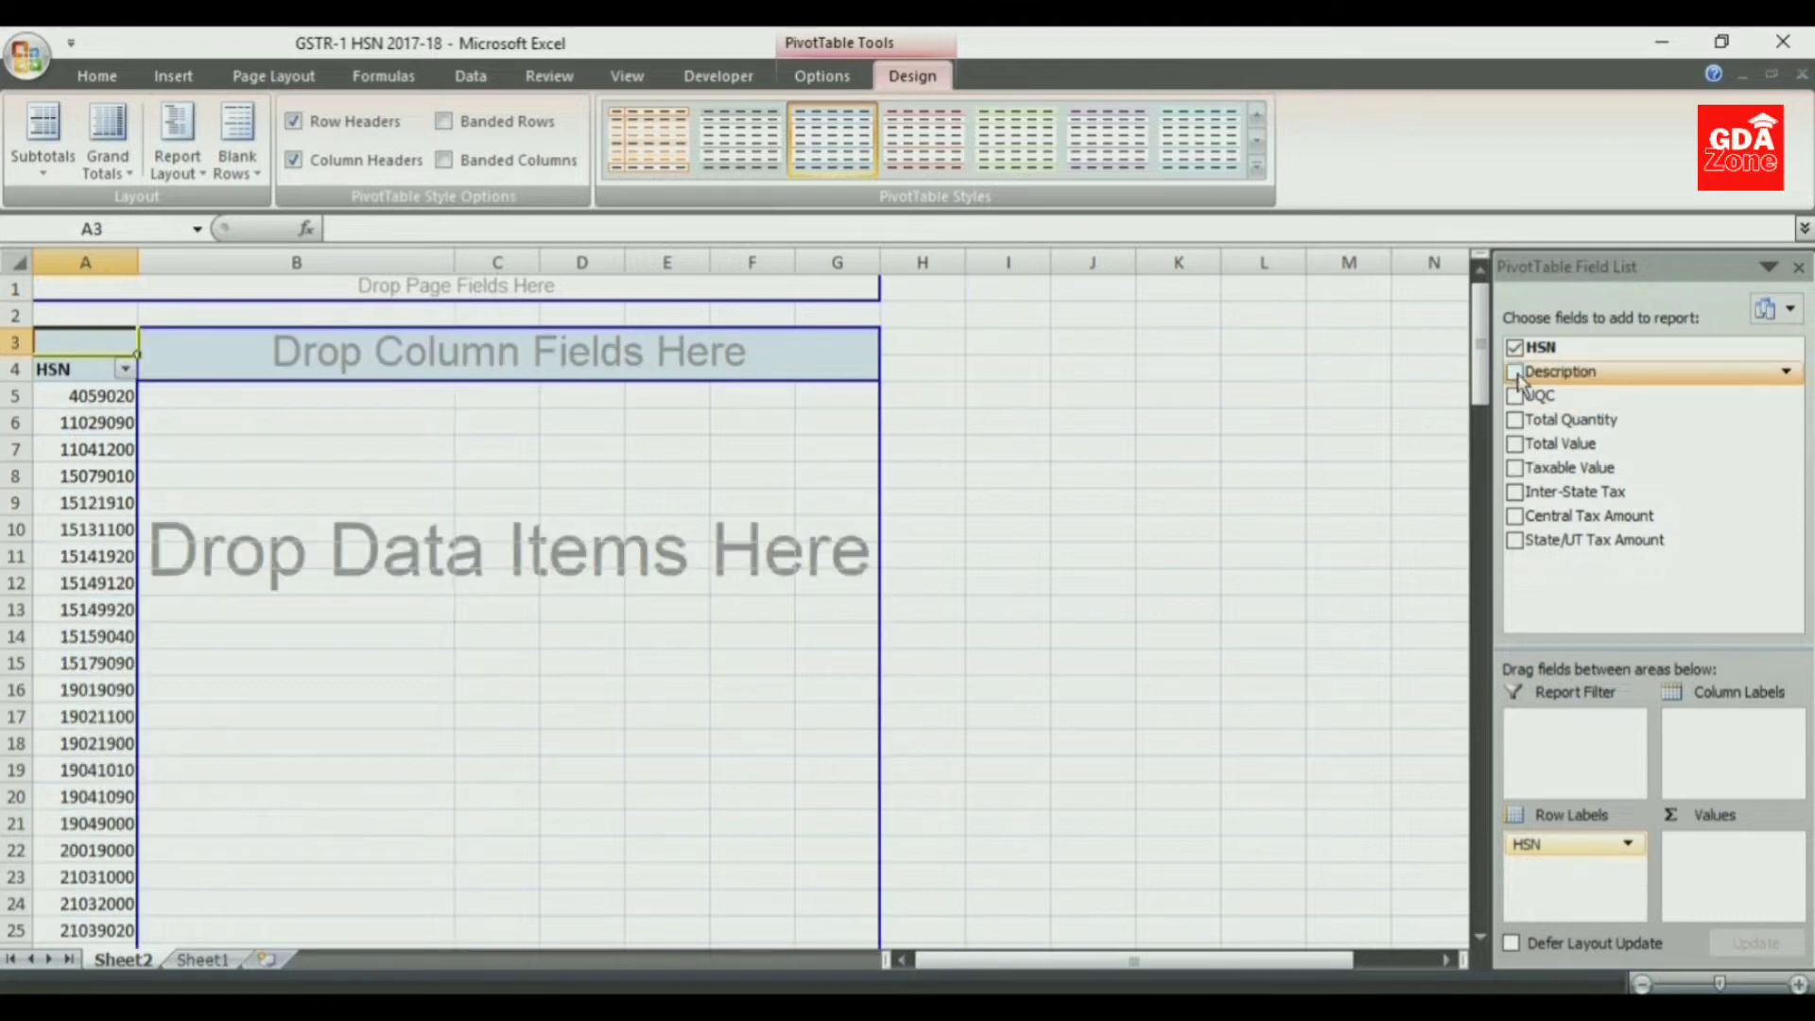
pyautogui.click(1516, 396)
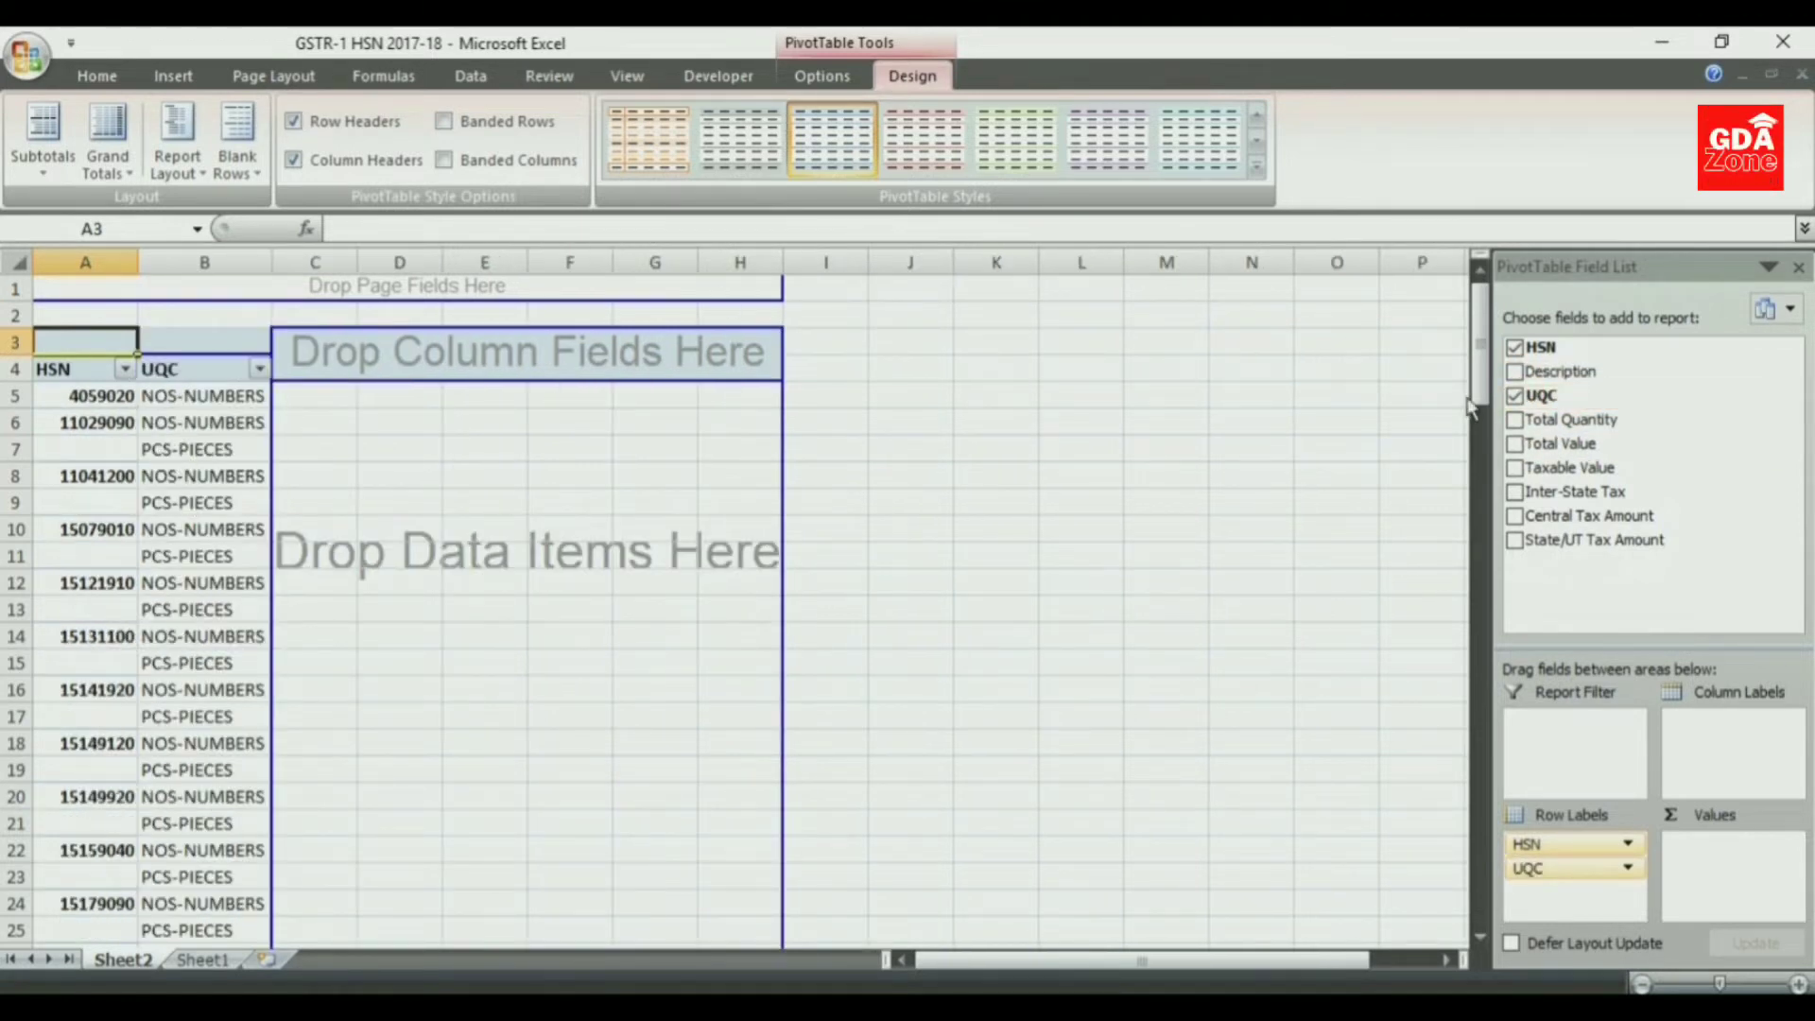
pyautogui.click(1515, 396)
# - Turn on filtering for the UQC column on Sheet1
pyautogui.click(203, 960)
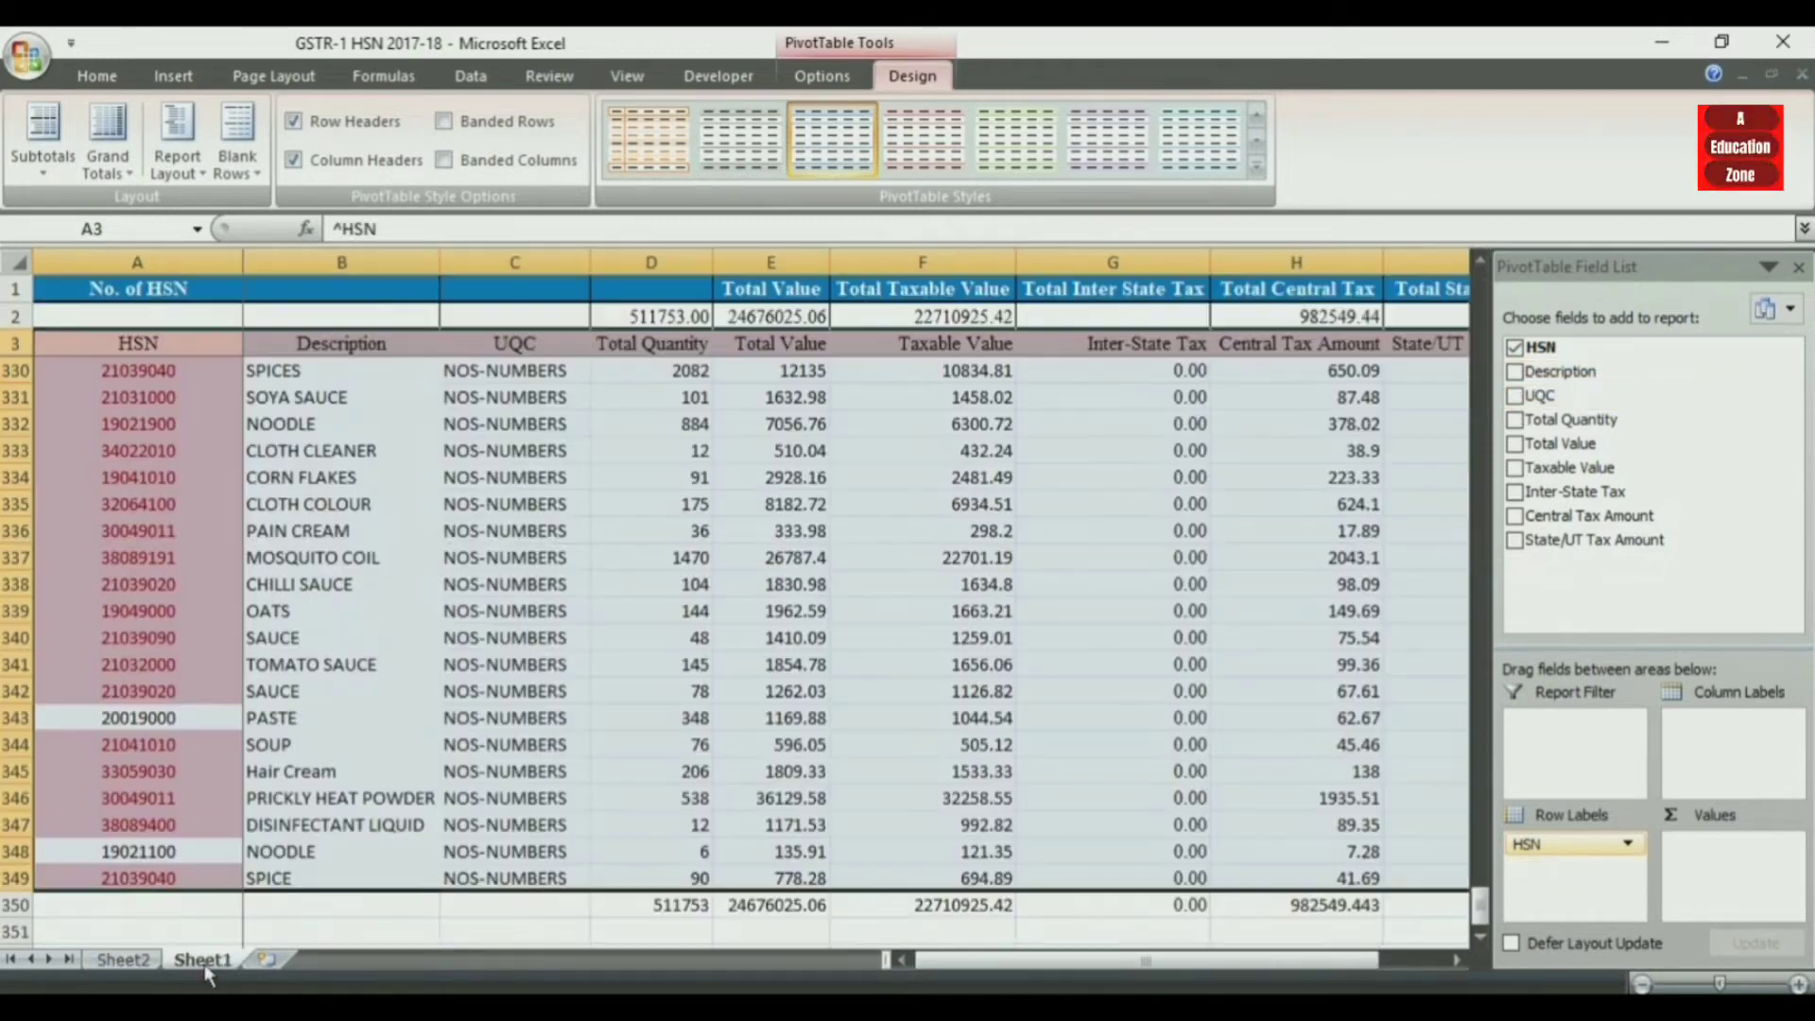
pyautogui.click(504, 716)
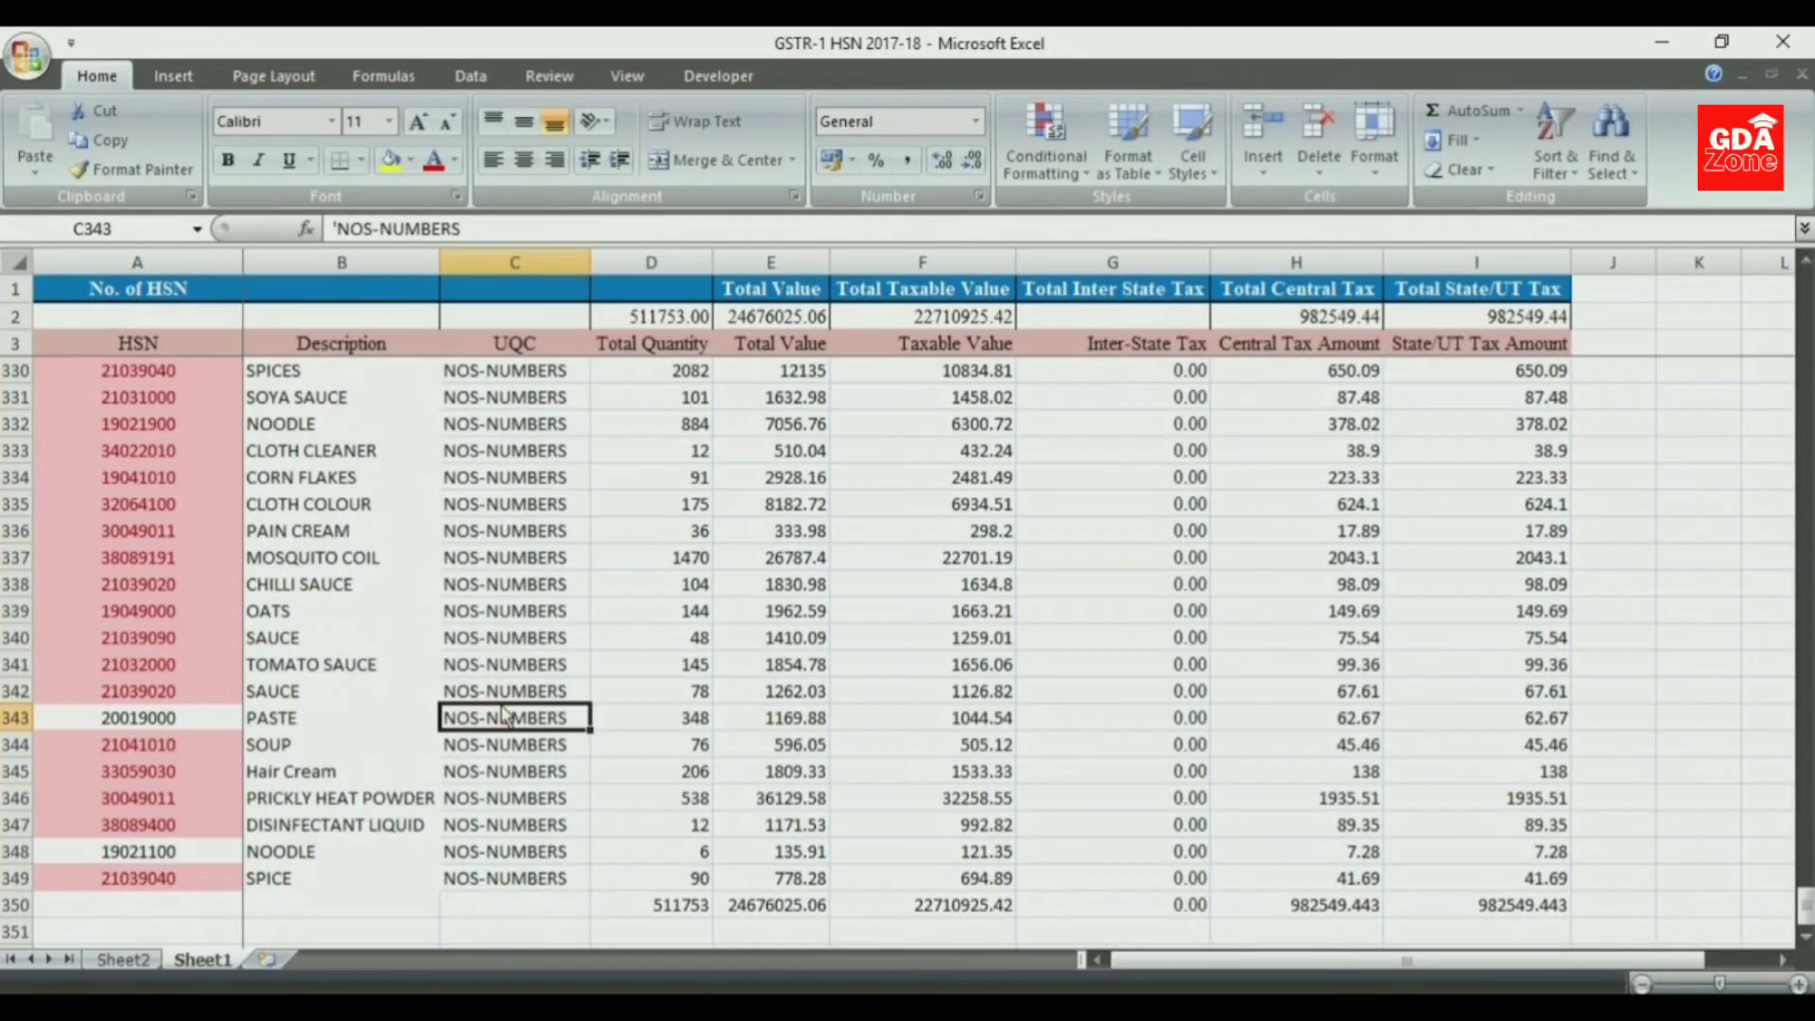
pyautogui.hotkey('ctrl', 'c')
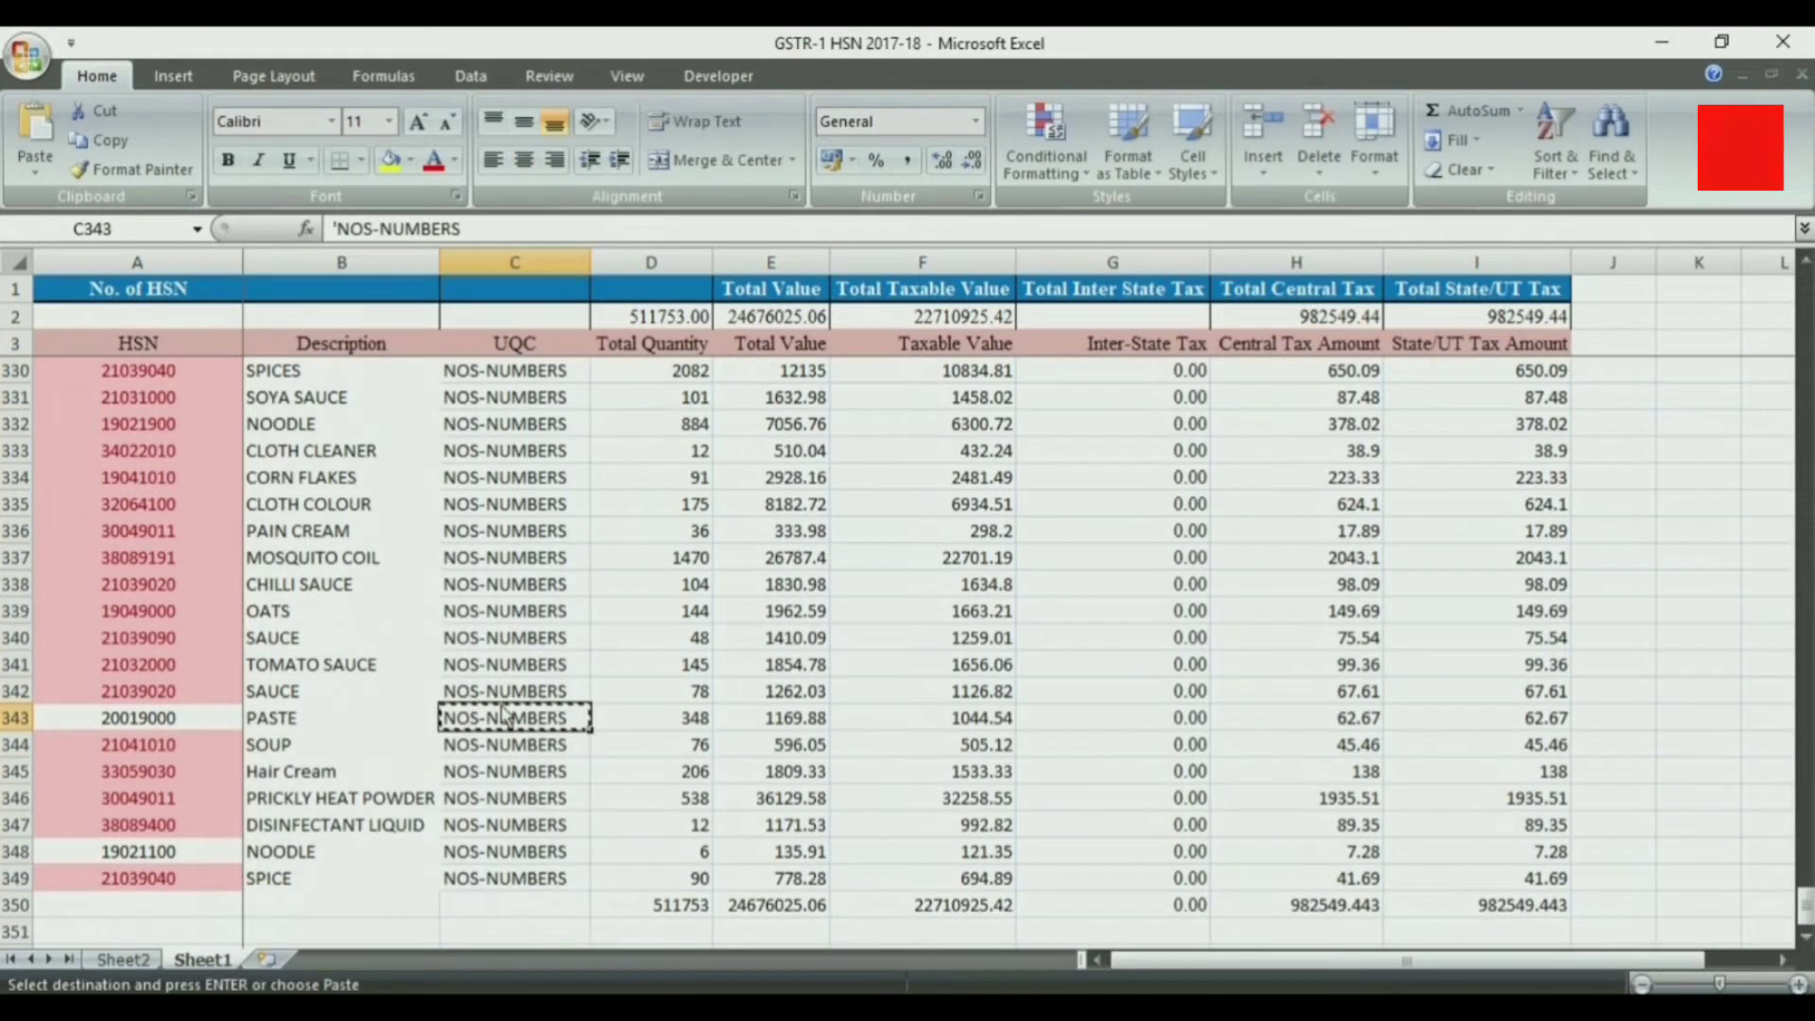
pyautogui.click(524, 264)
pyautogui.click(1610, 142)
pyautogui.click(1607, 297)
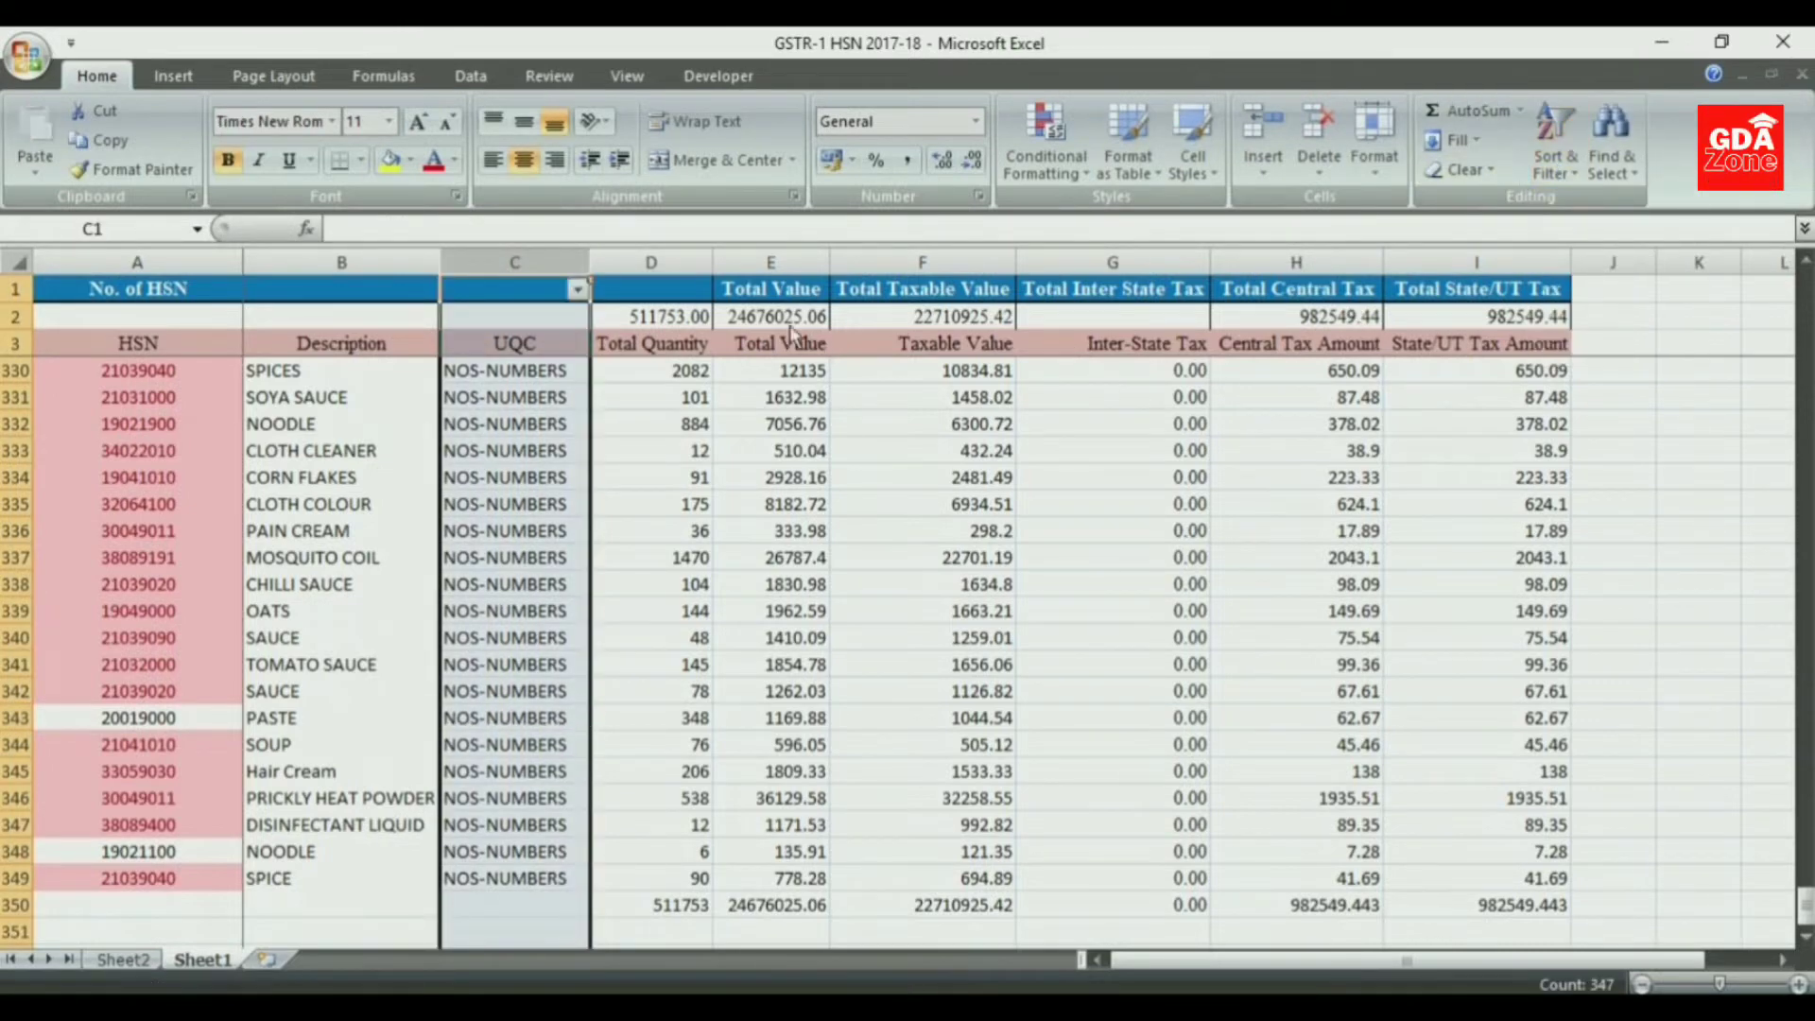
# - Copy a NOS-NUMBERS cell from the UQC column and filter that column to show only PCS-PIECES
pyautogui.click(515, 717)
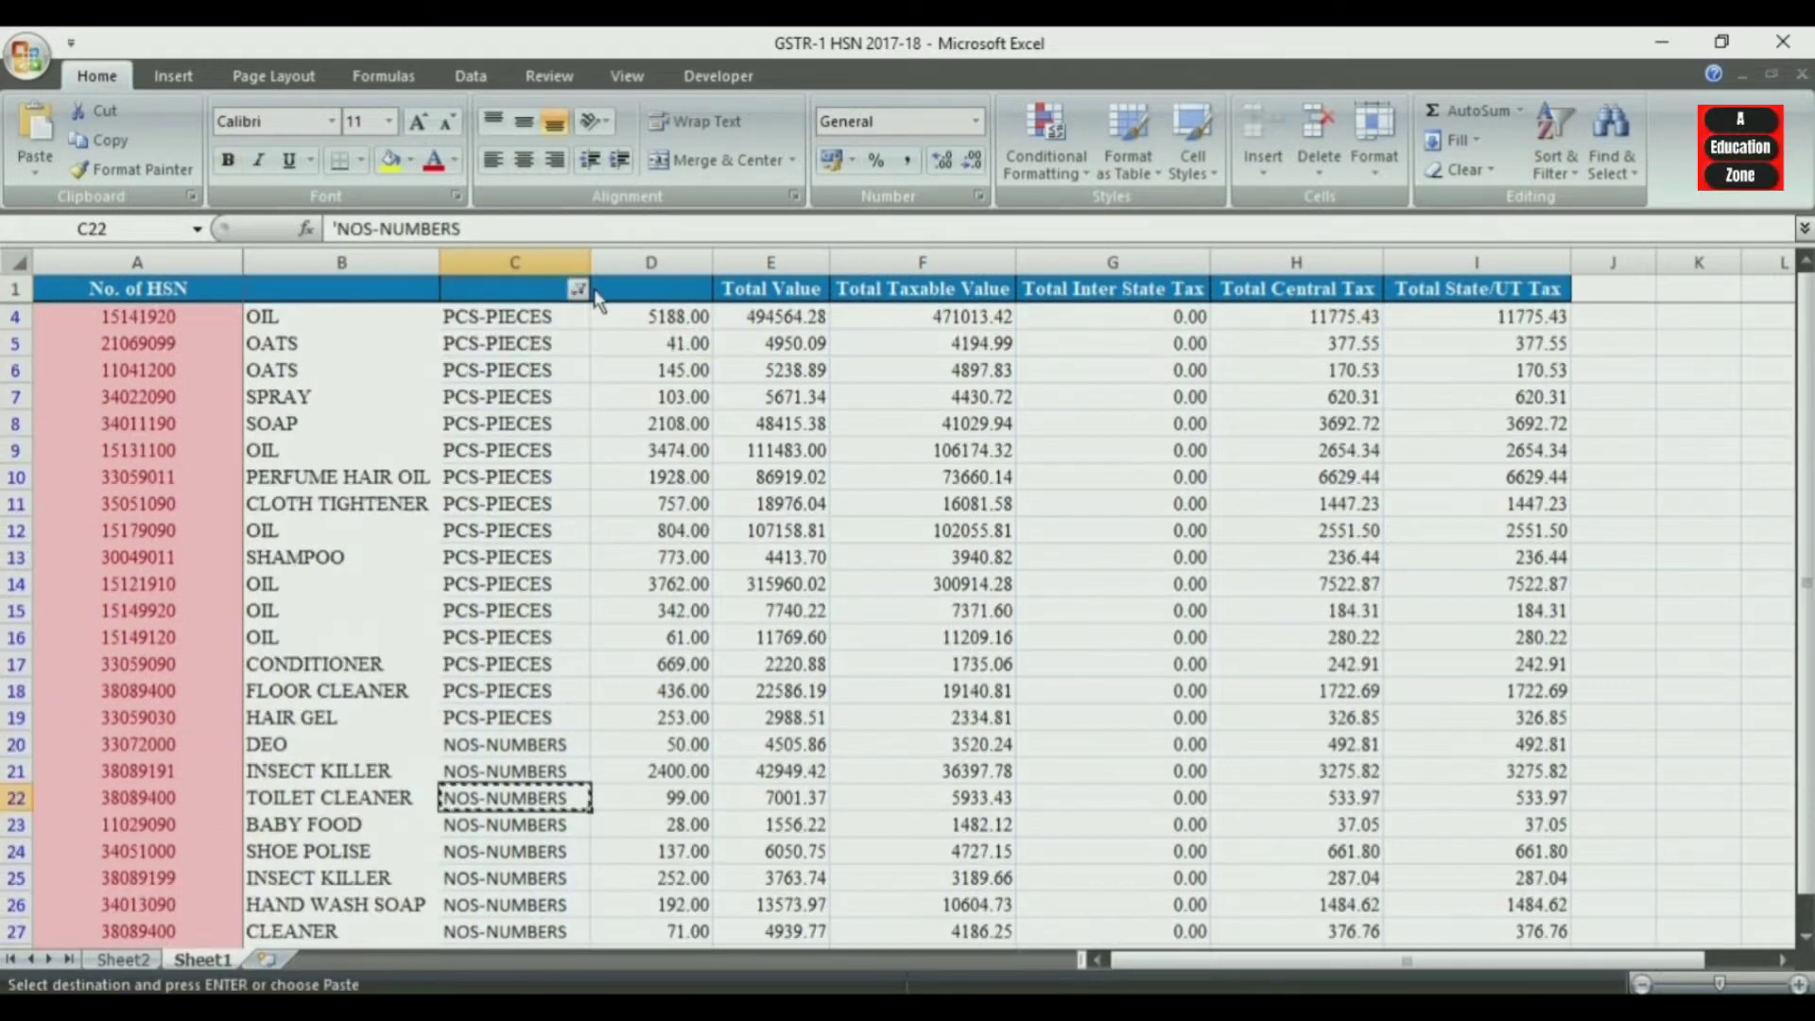
pyautogui.click(577, 288)
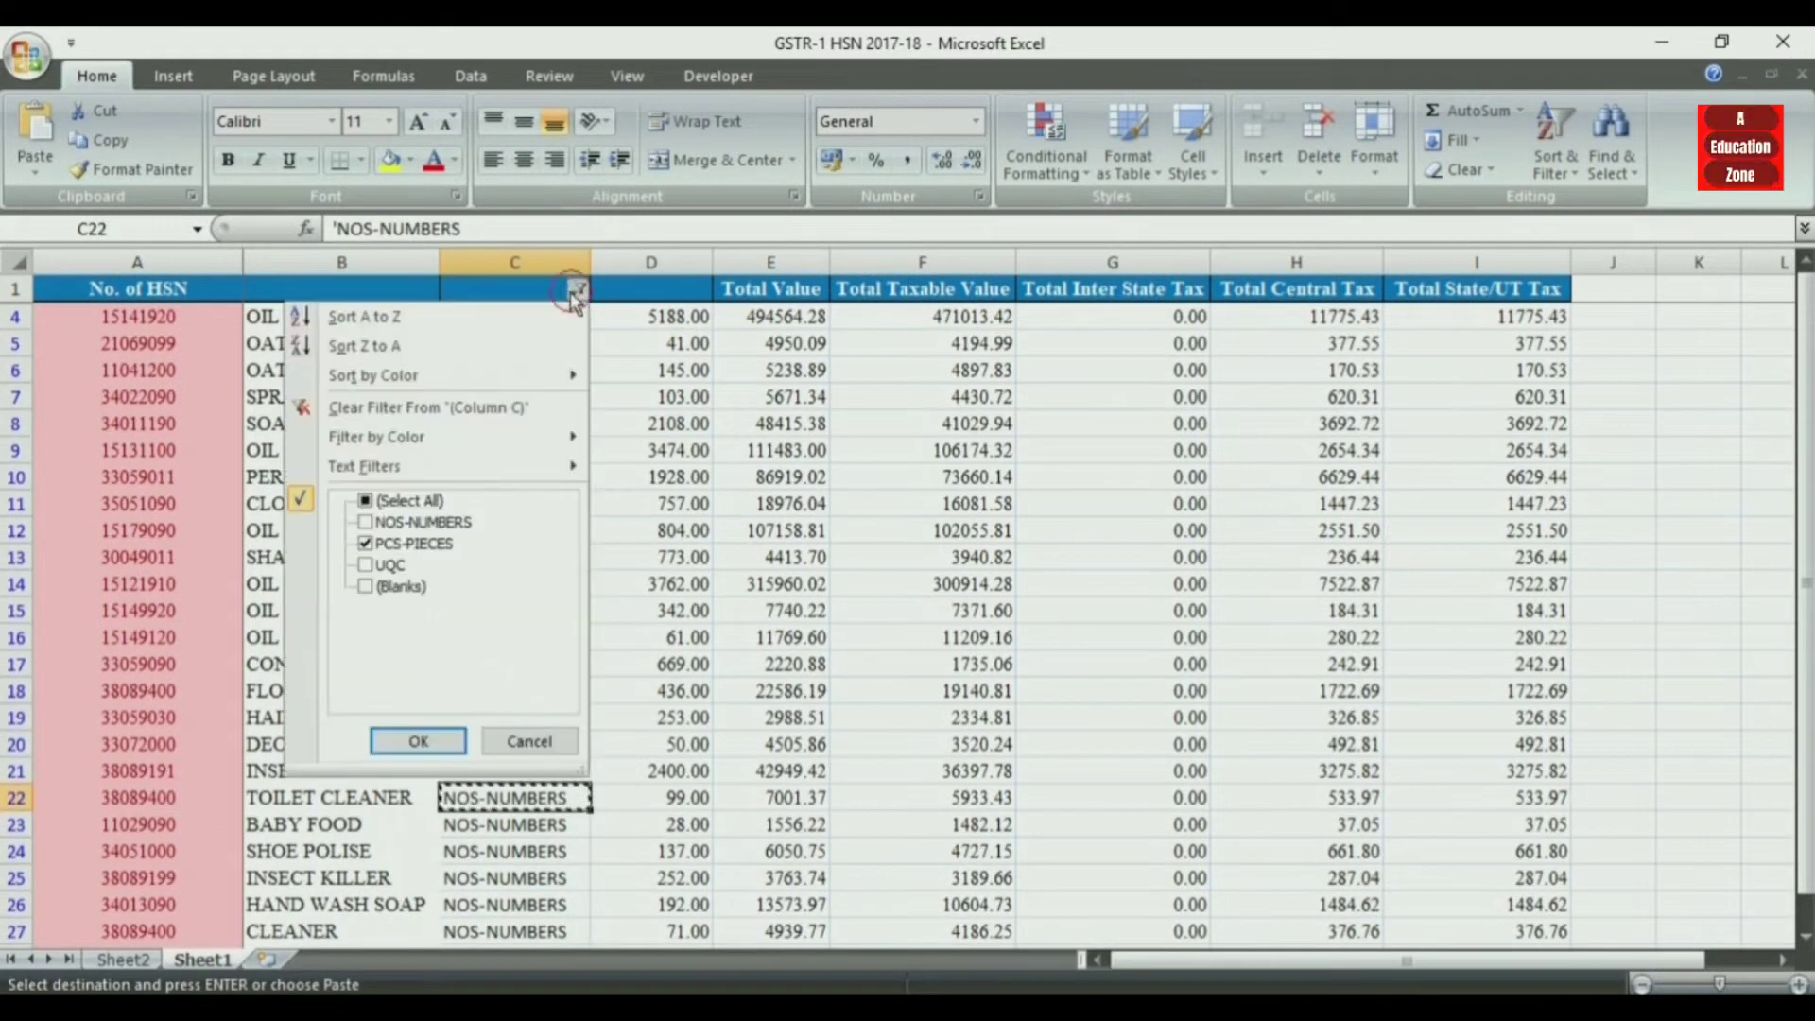
pyautogui.click(365, 522)
pyautogui.click(366, 544)
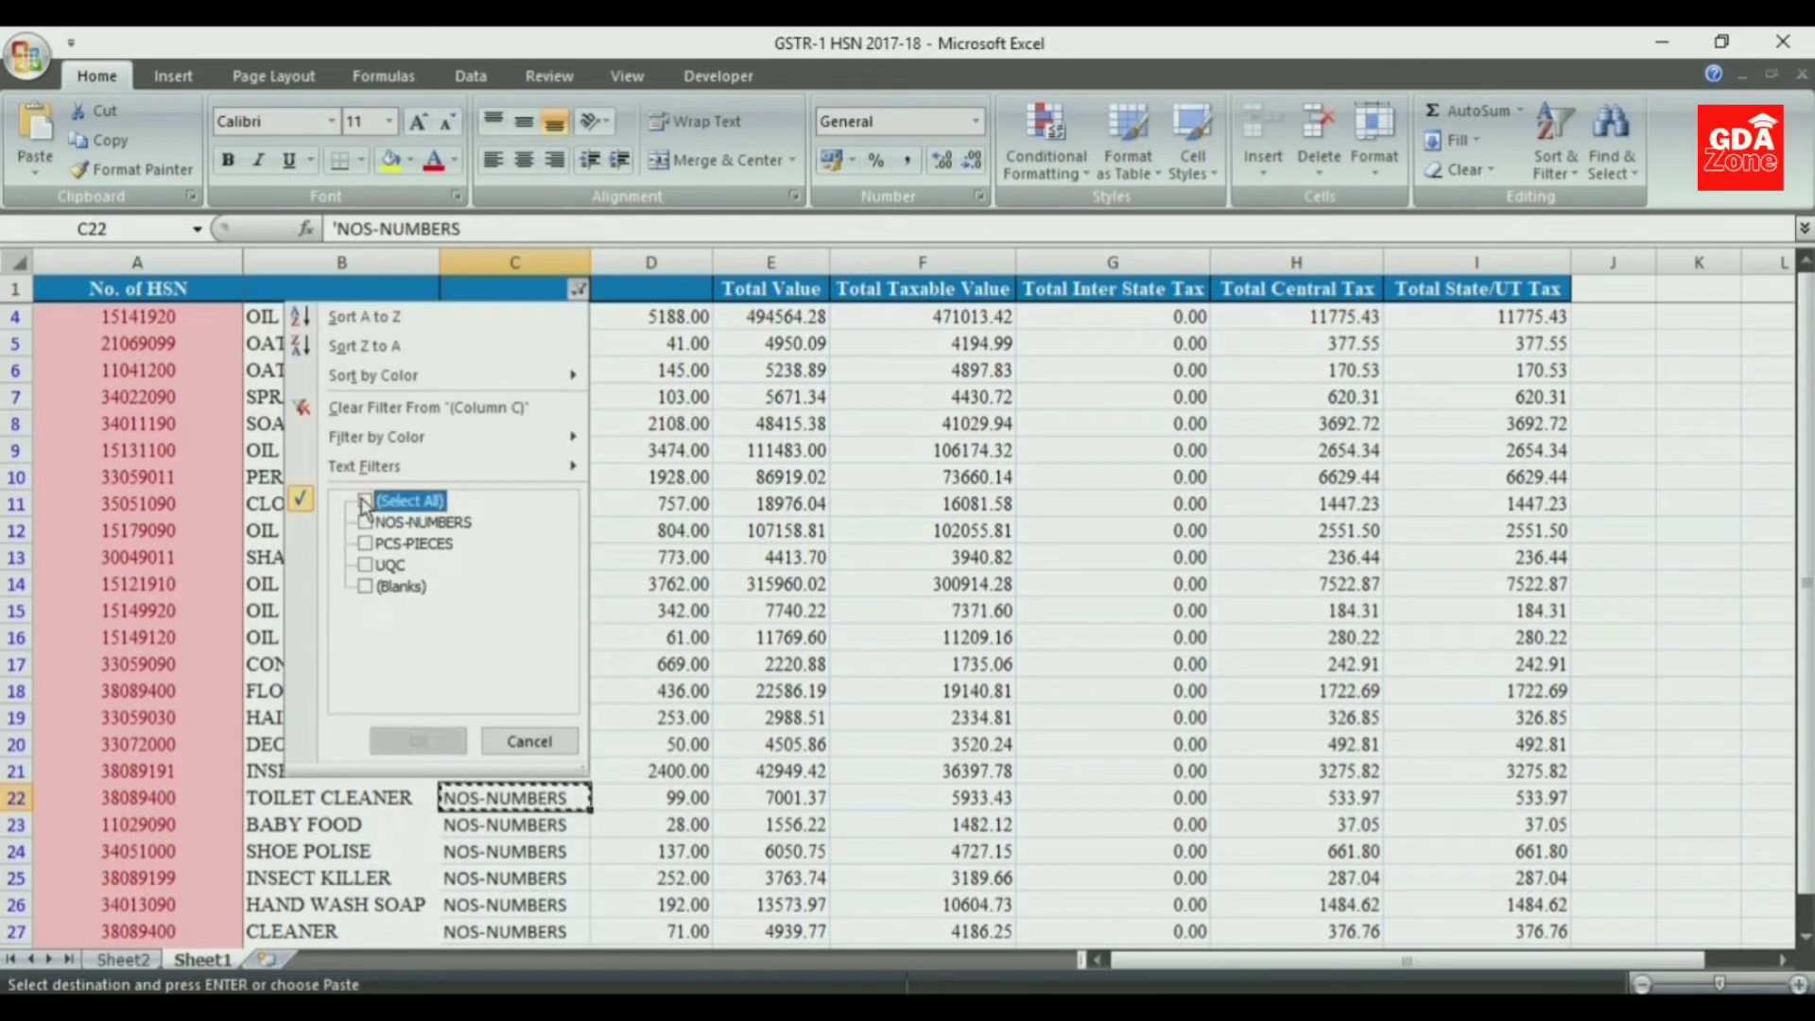
pyautogui.click(366, 545)
pyautogui.click(418, 741)
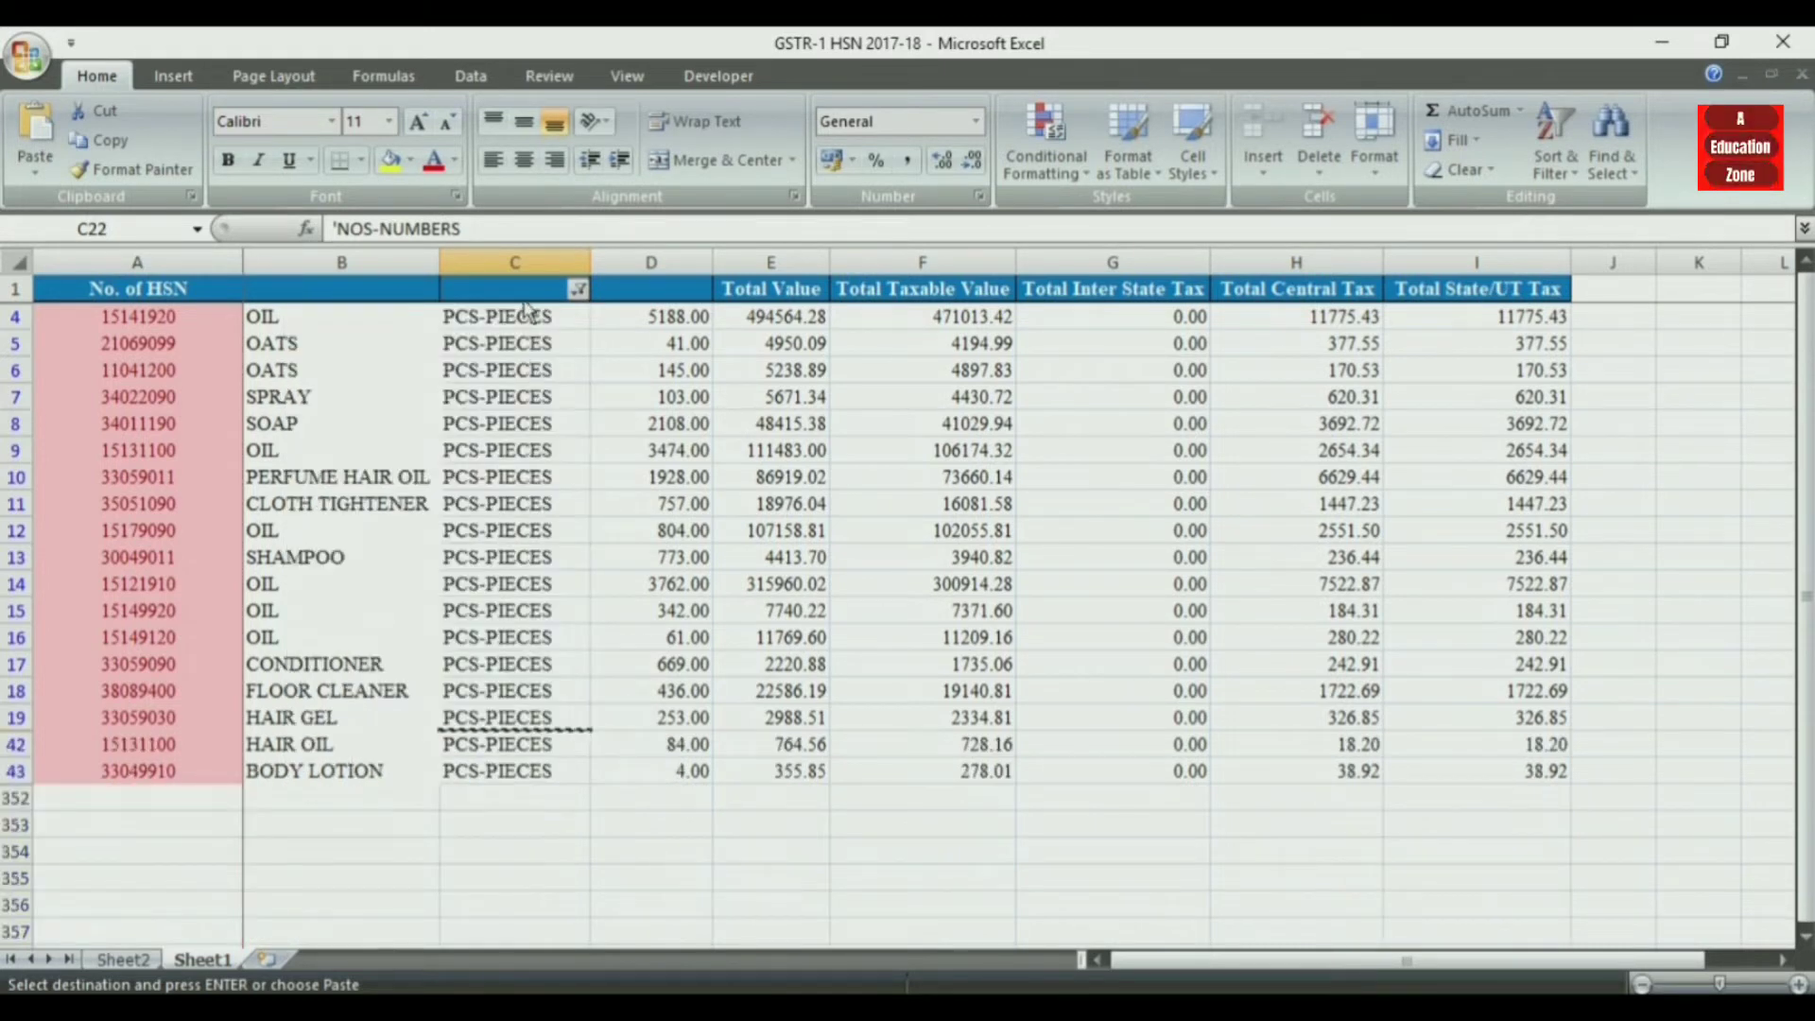
# - Replace all the filtered PCS-PIECES entries with the copied NOS-NUMBERS and show all rows of the sheet again
pyautogui.moveTo(524, 316); pyautogui.dragTo(518, 777)
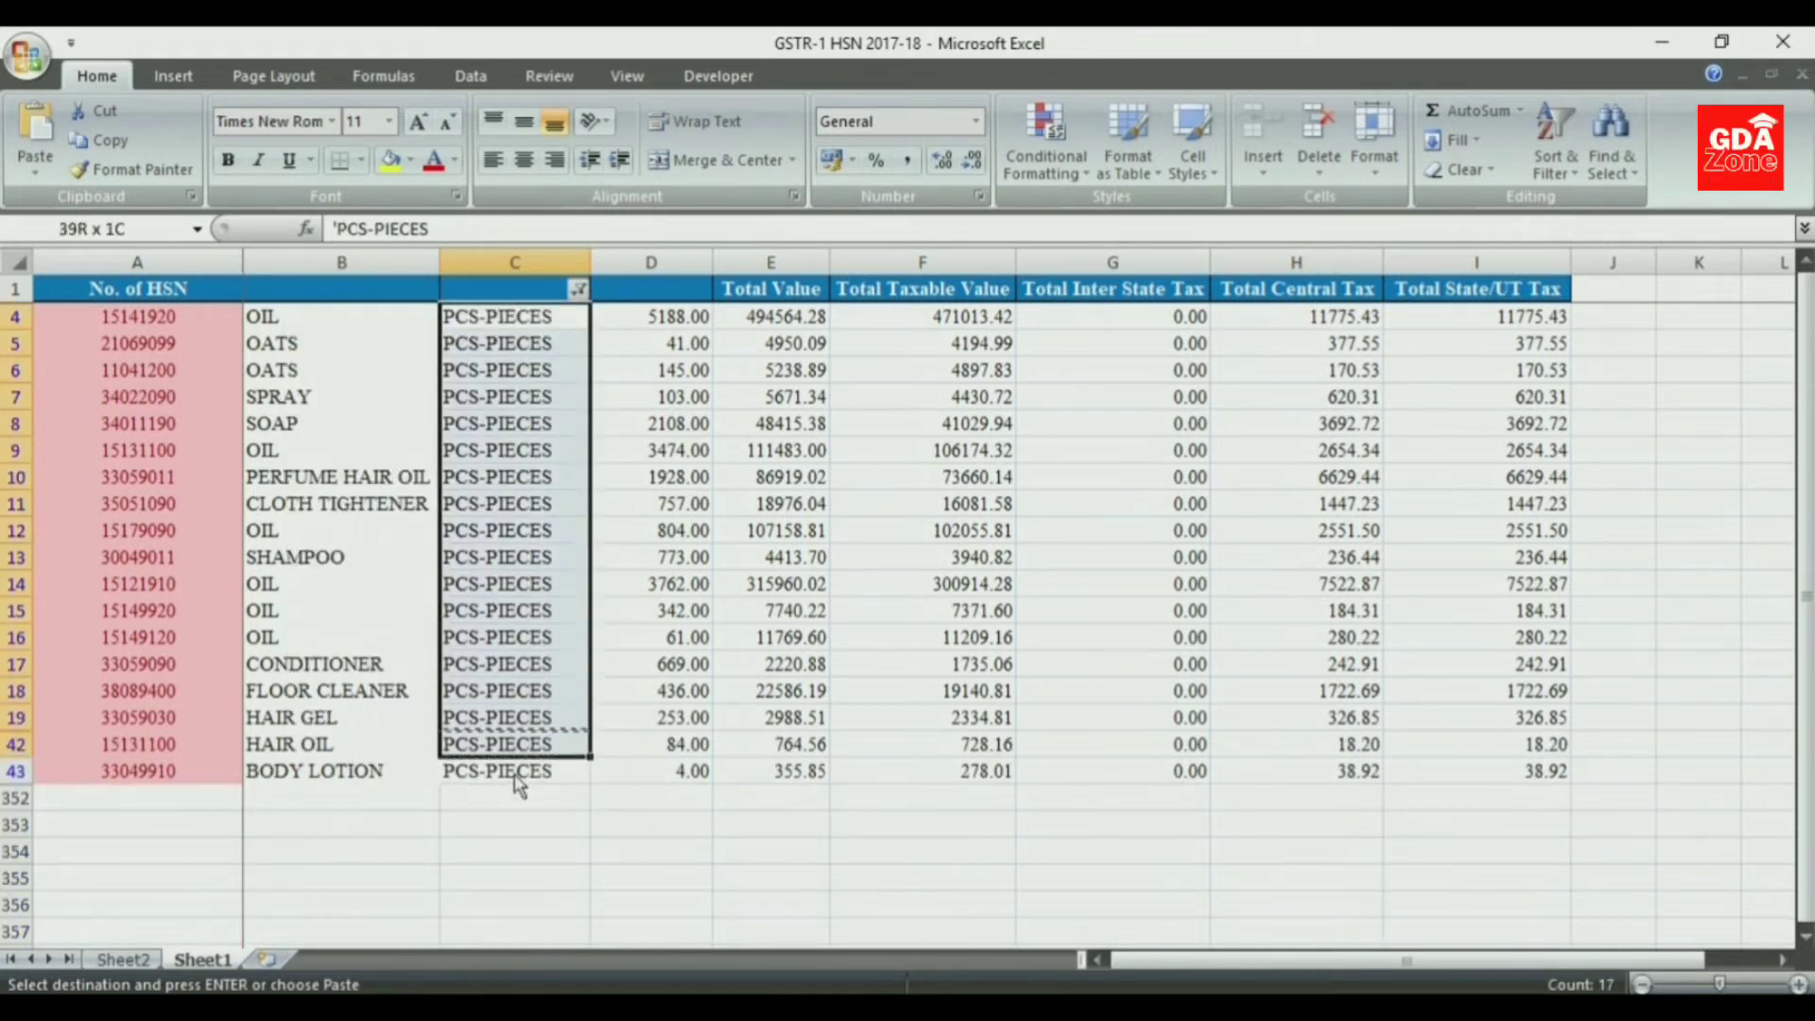
pyautogui.hotkey('ctrl', 'v')
pyautogui.click(770, 851)
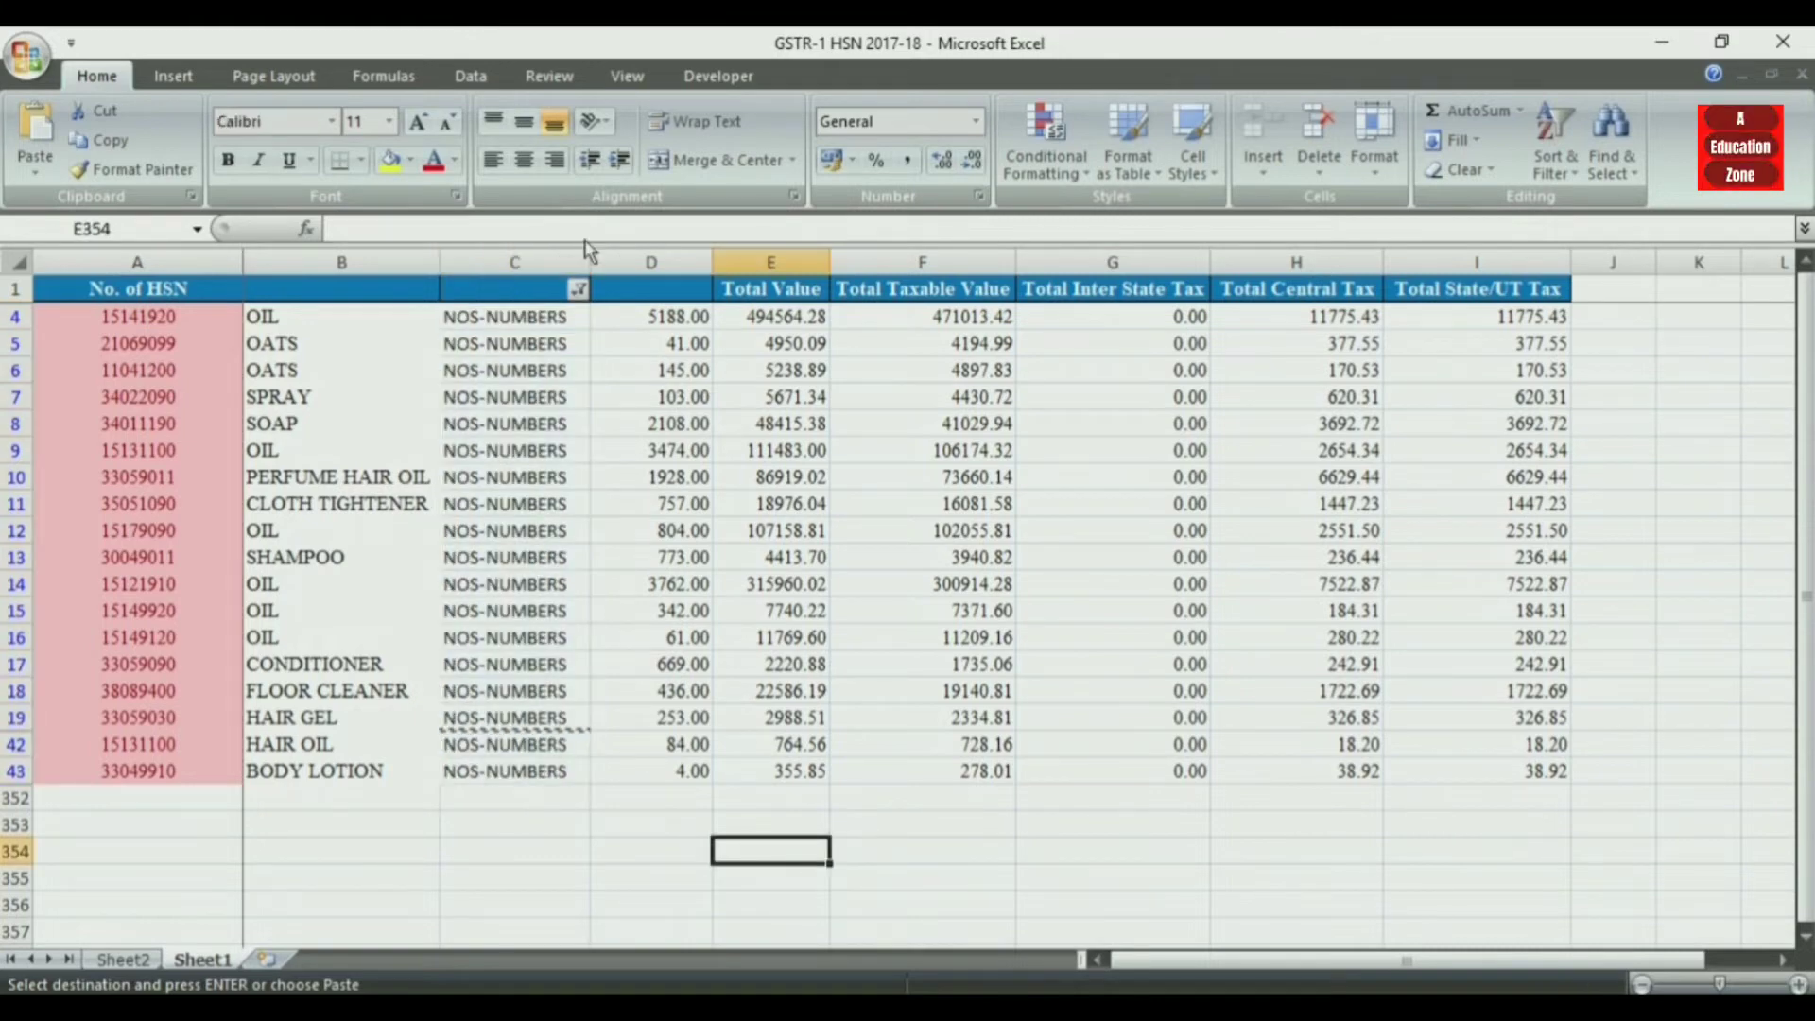
pyautogui.click(578, 289)
pyautogui.click(367, 501)
pyautogui.click(444, 745)
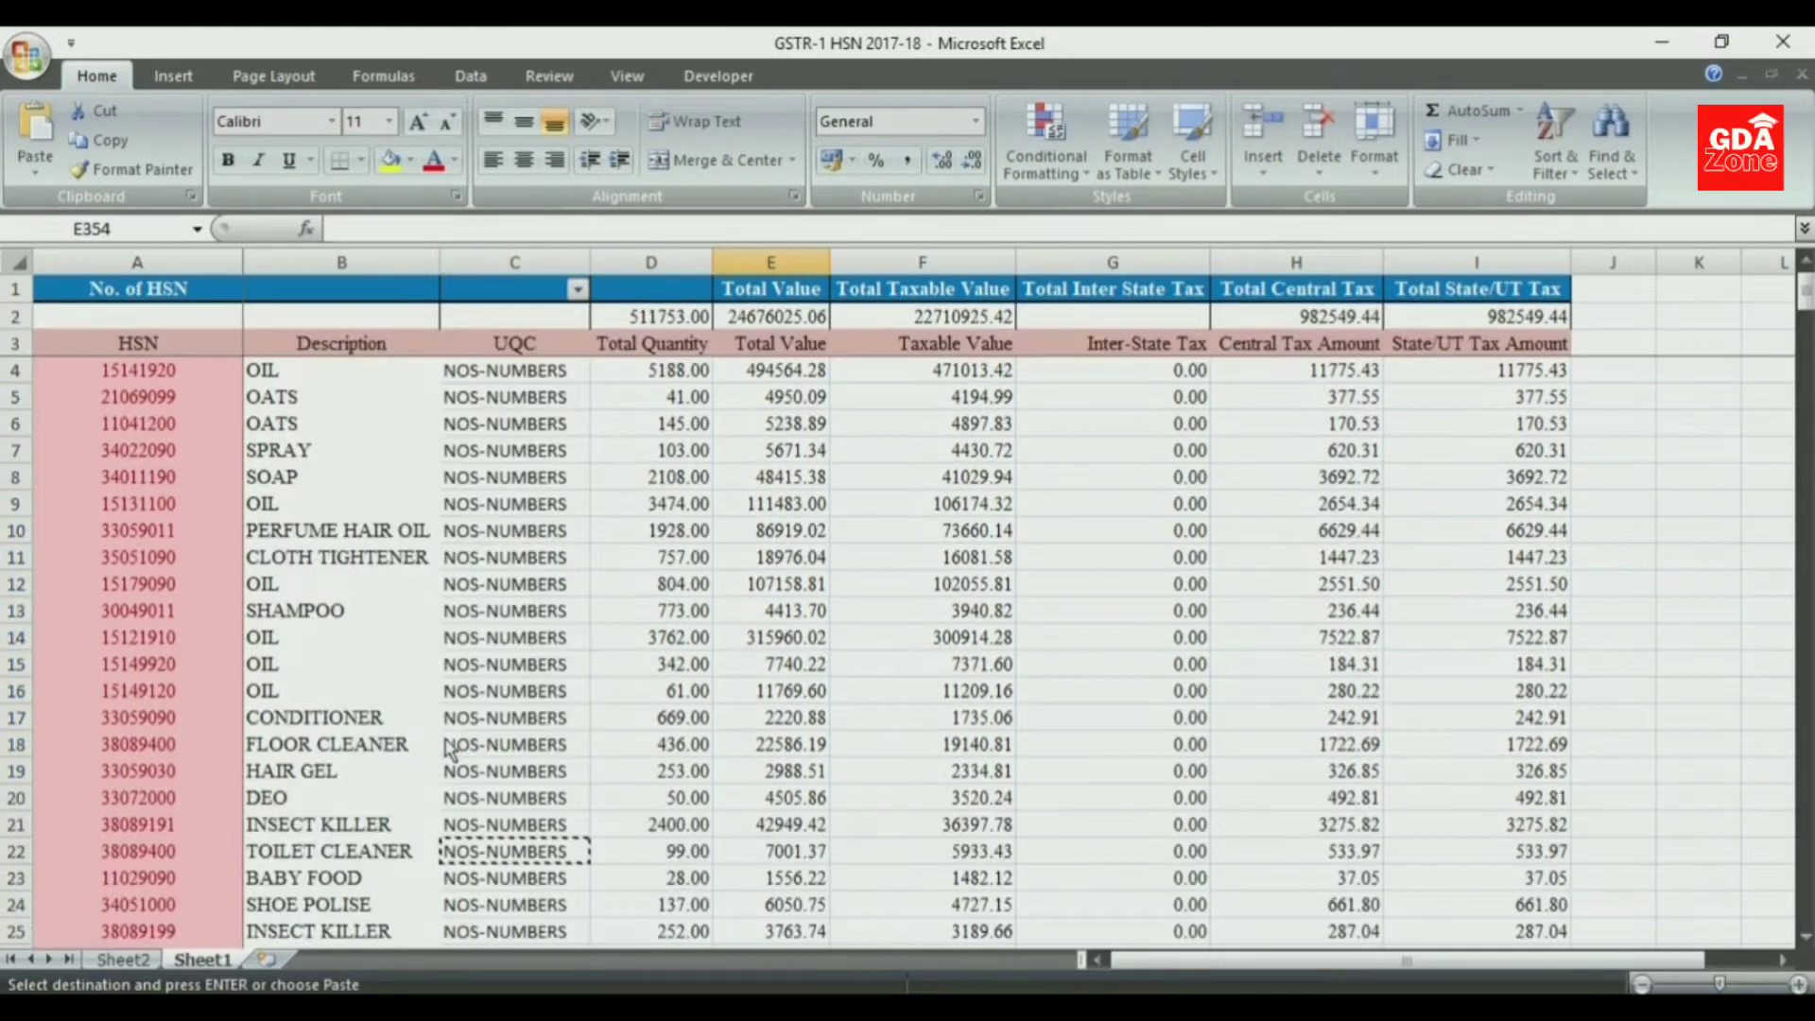
pyautogui.moveTo(1808, 308); pyautogui.dragTo(1759, 248)
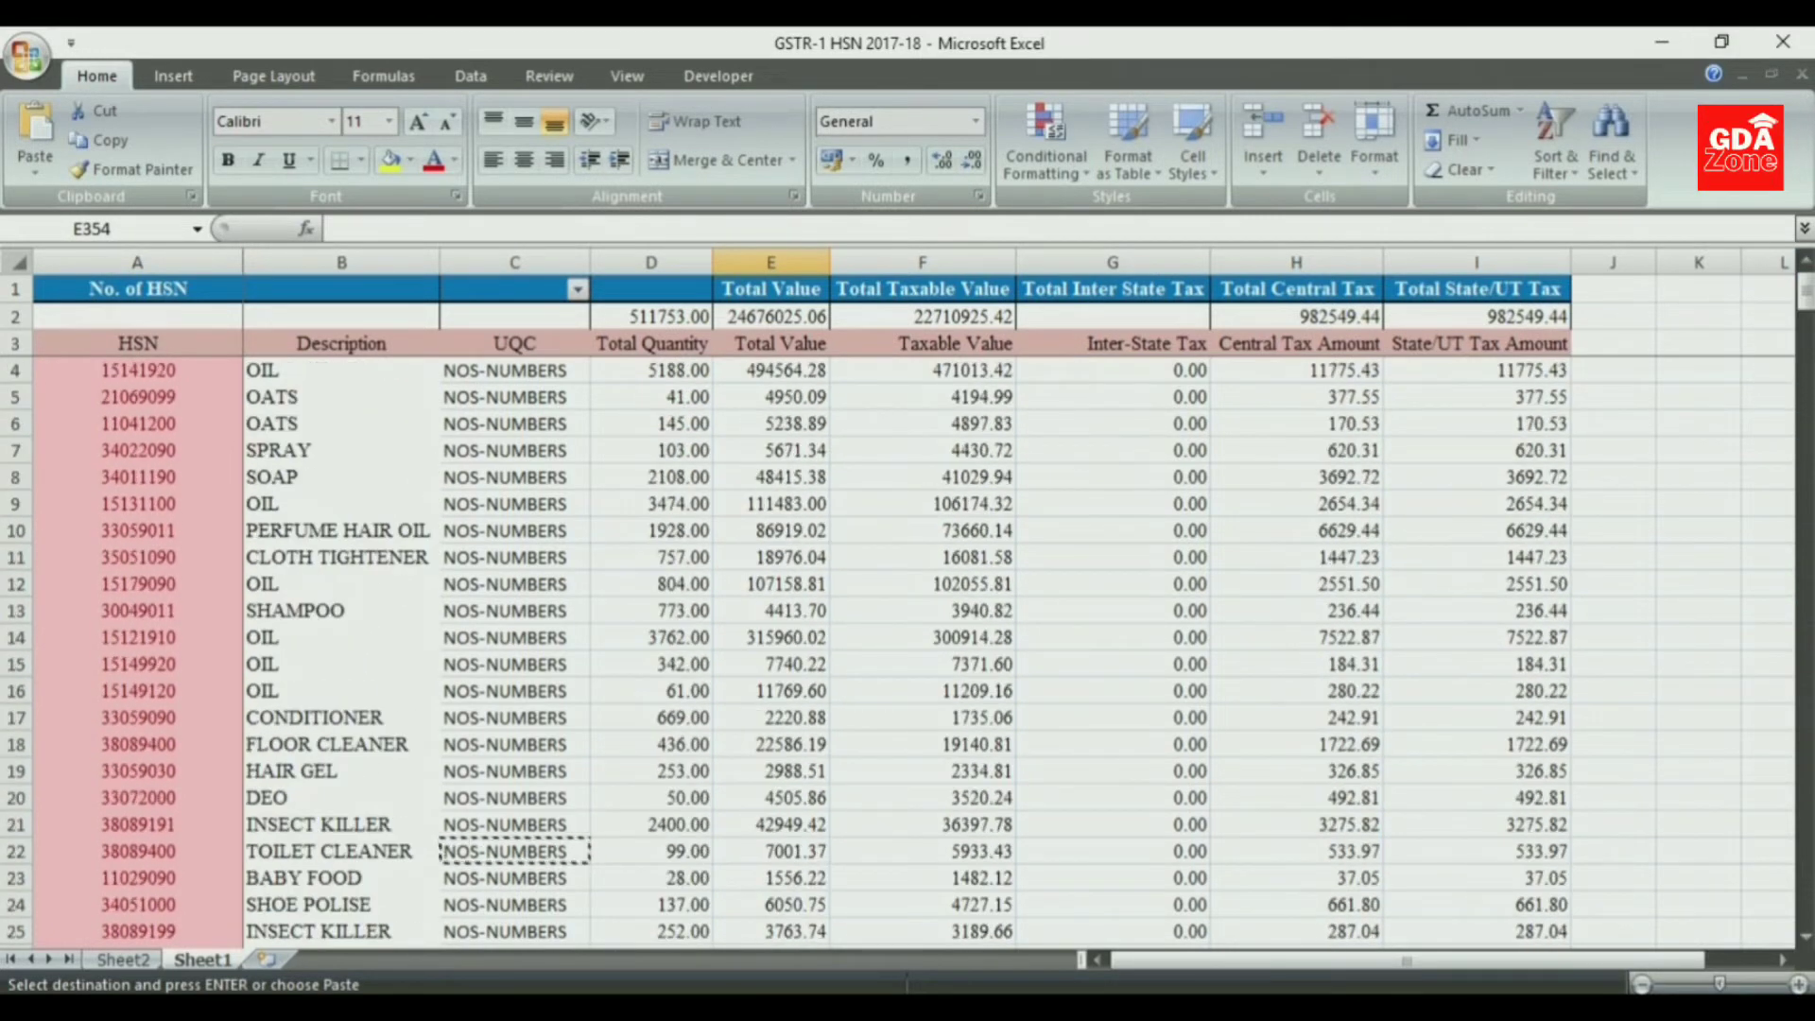
# - Refresh the PivotTable on Sheet2 and add UQC as a second row field beside HSN
pyautogui.click(123, 958)
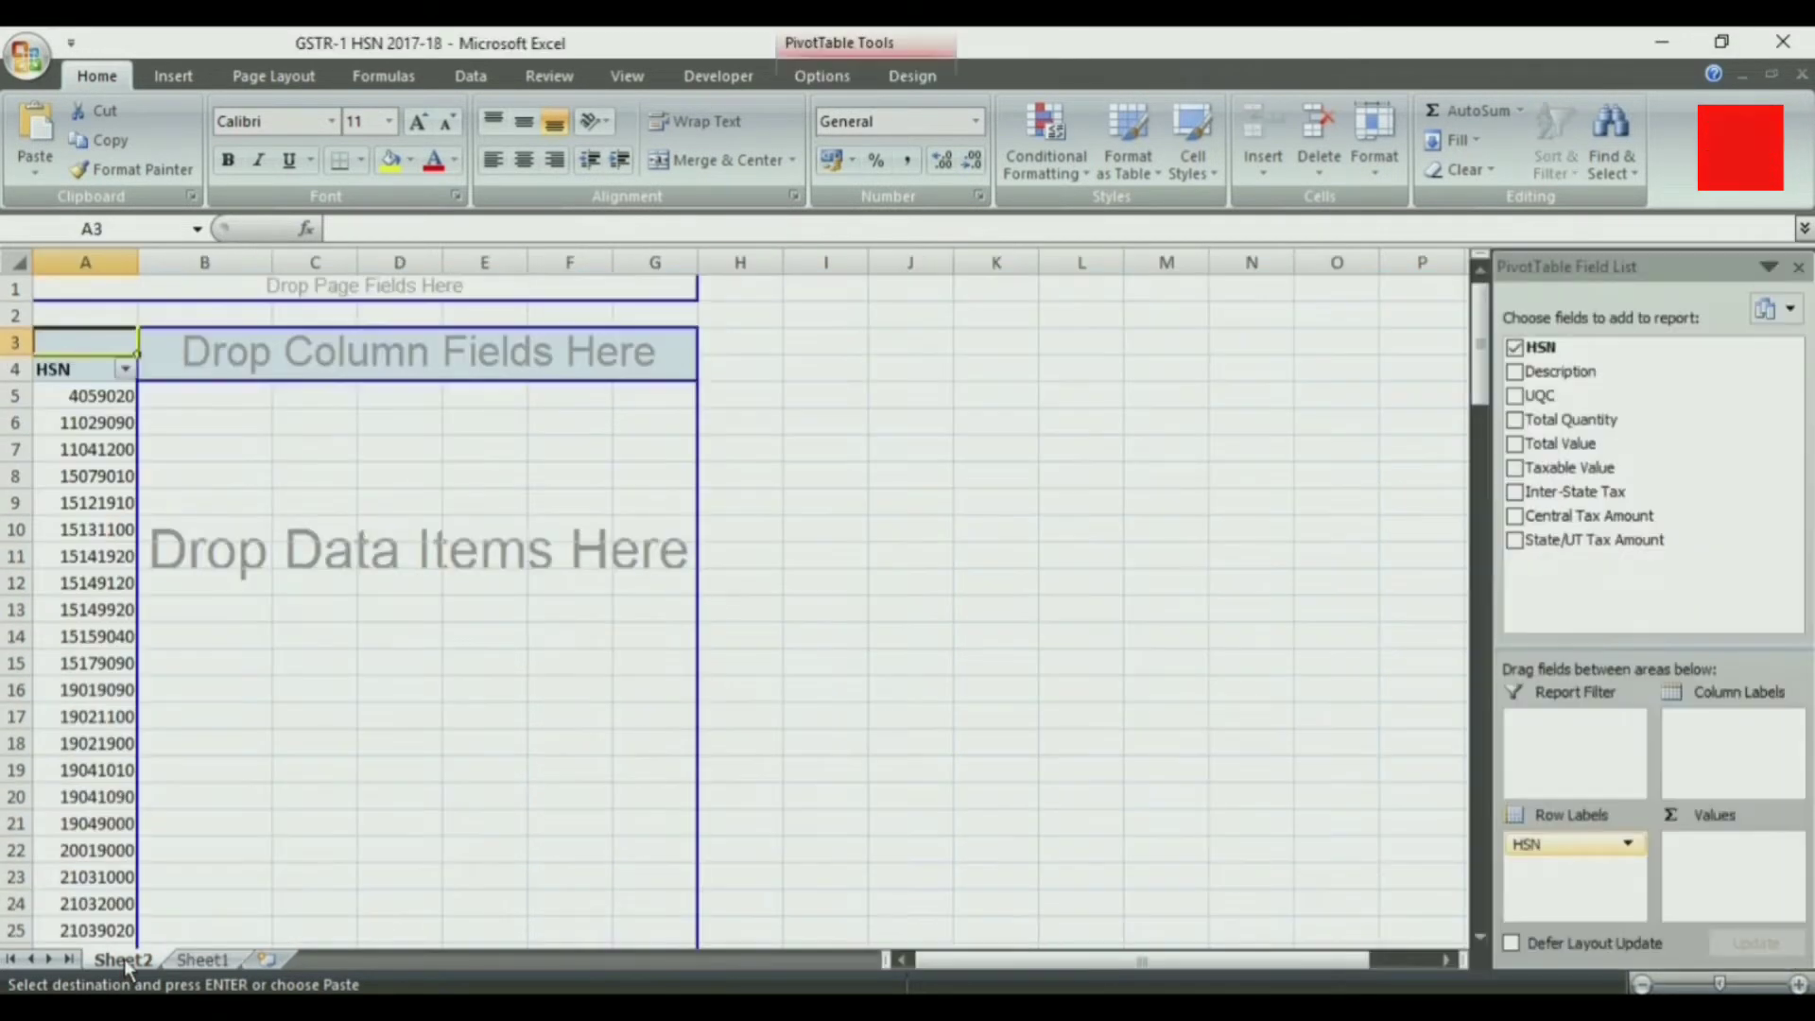
pyautogui.click(1515, 397)
pyautogui.click(1515, 397)
pyautogui.click(821, 76)
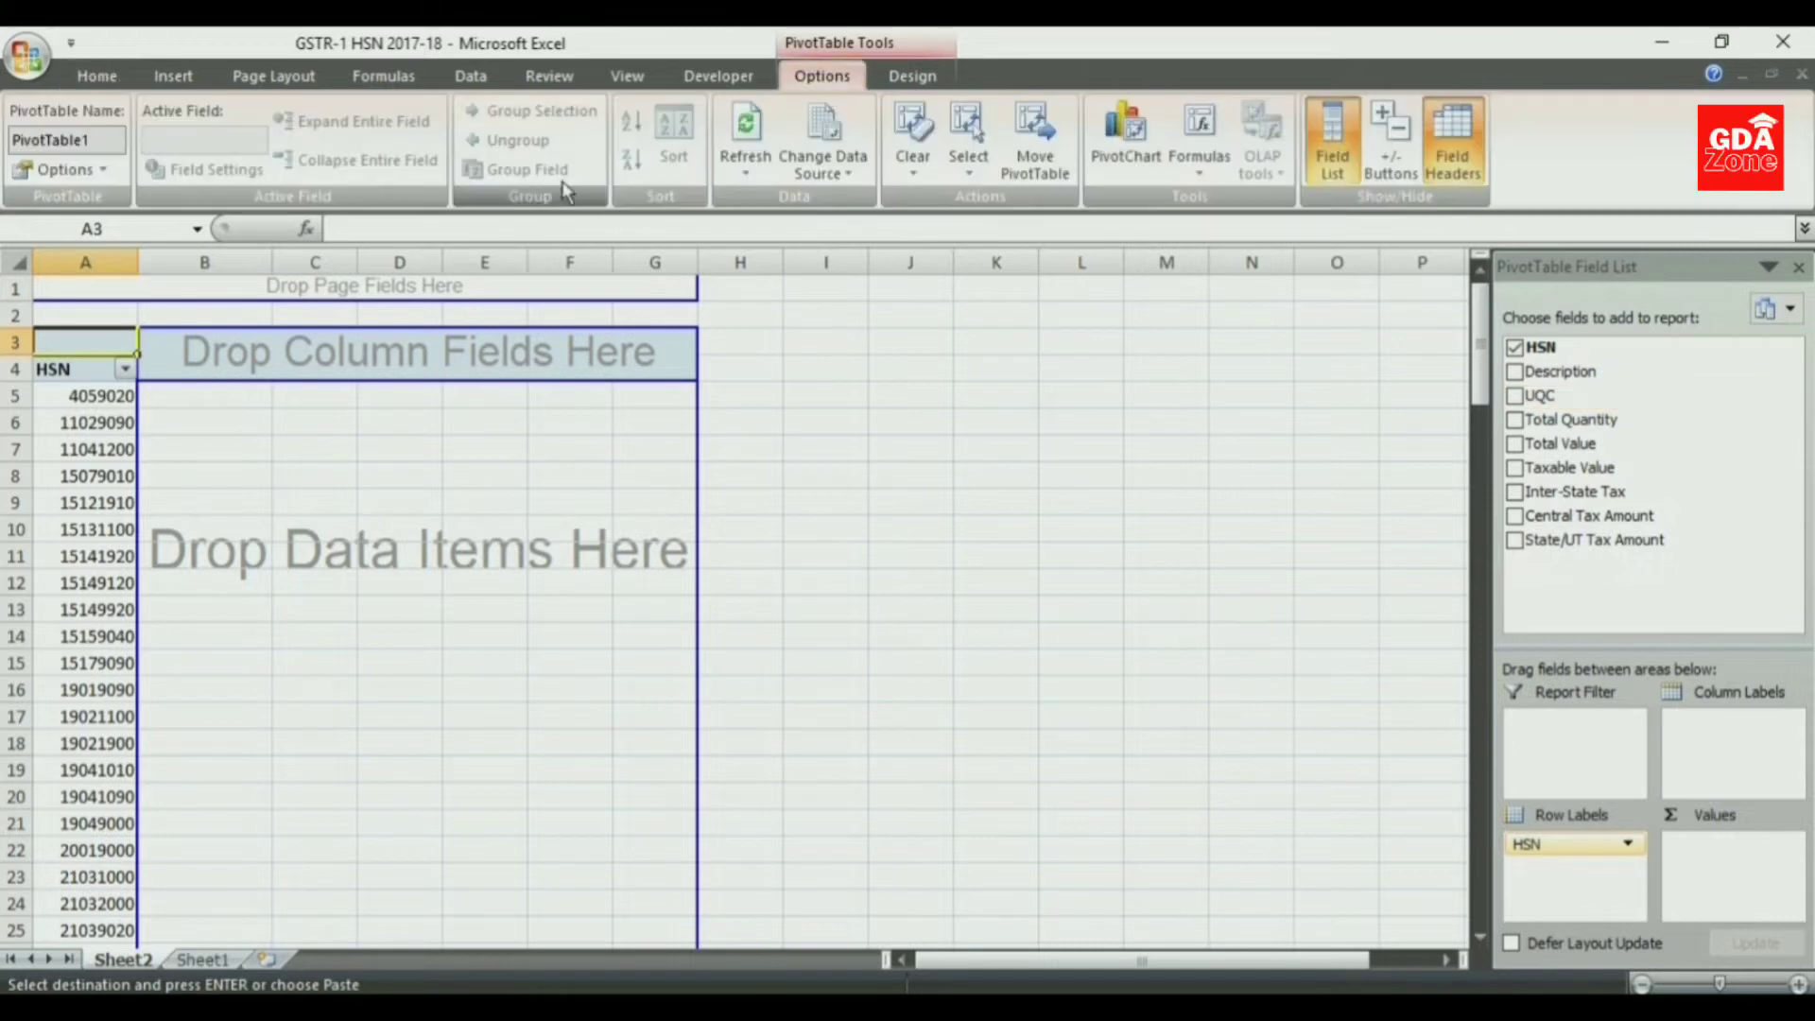
pyautogui.click(746, 168)
pyautogui.click(785, 231)
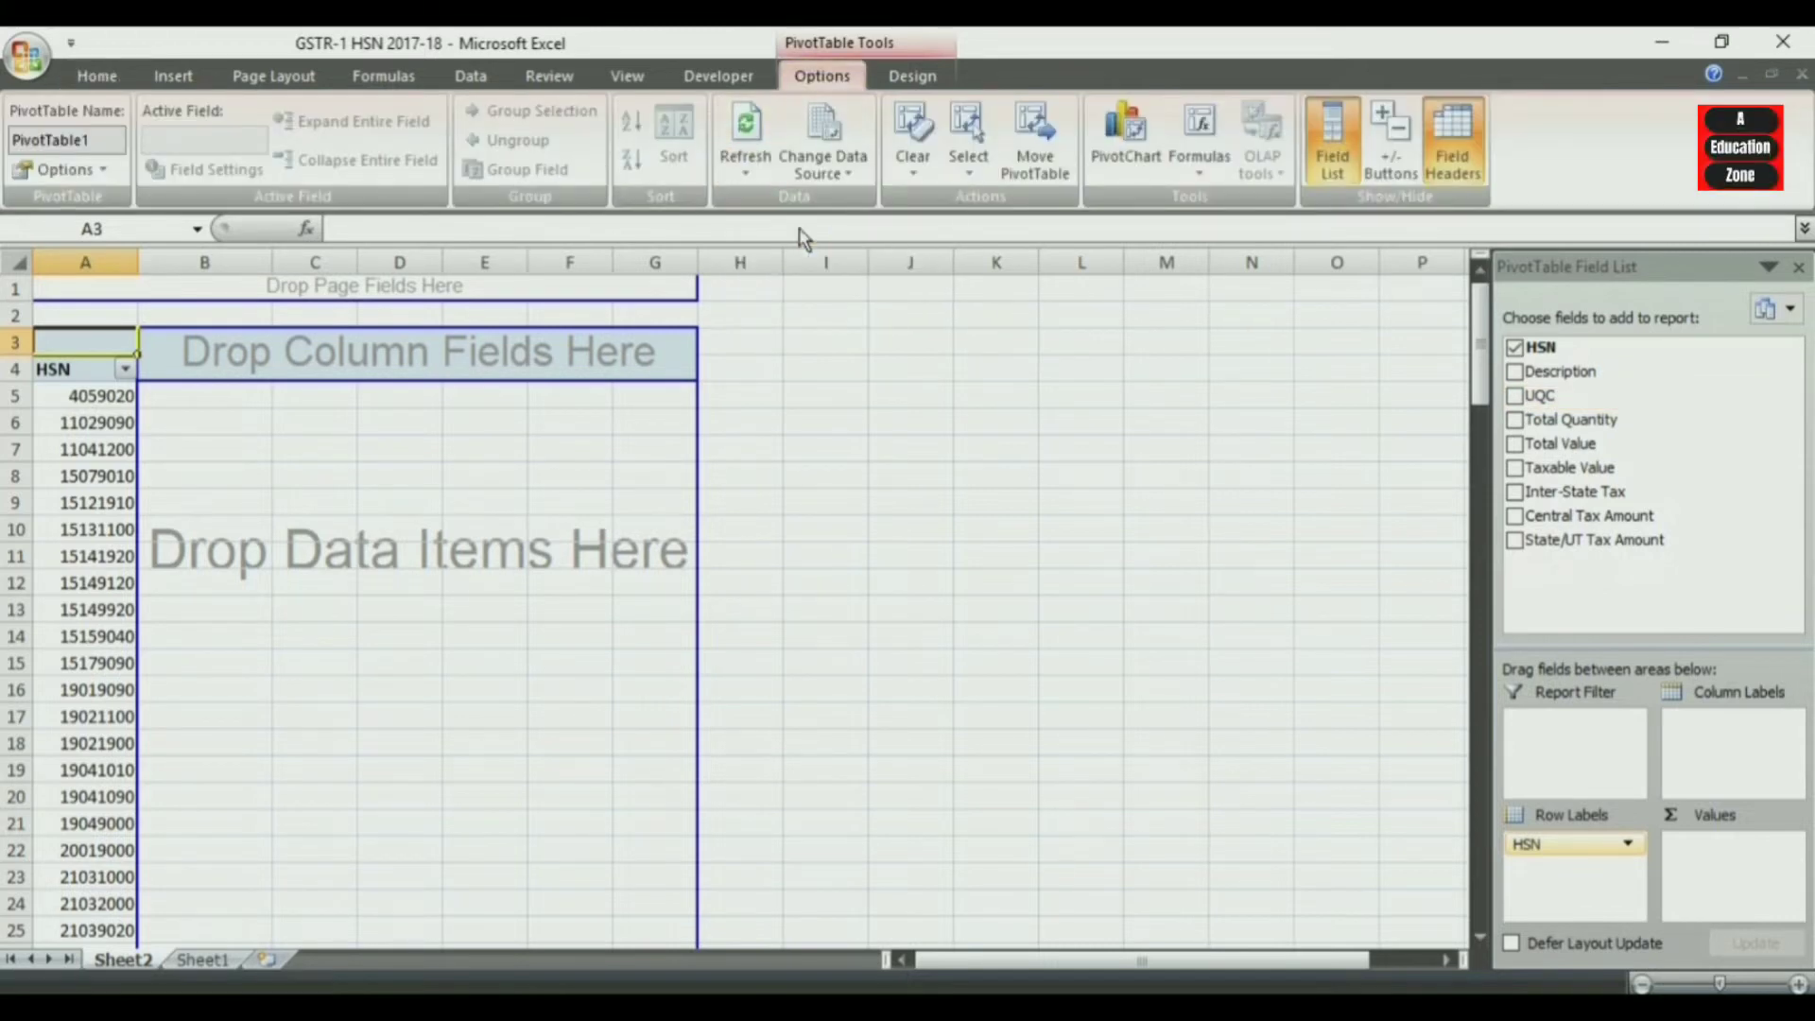
pyautogui.click(1515, 395)
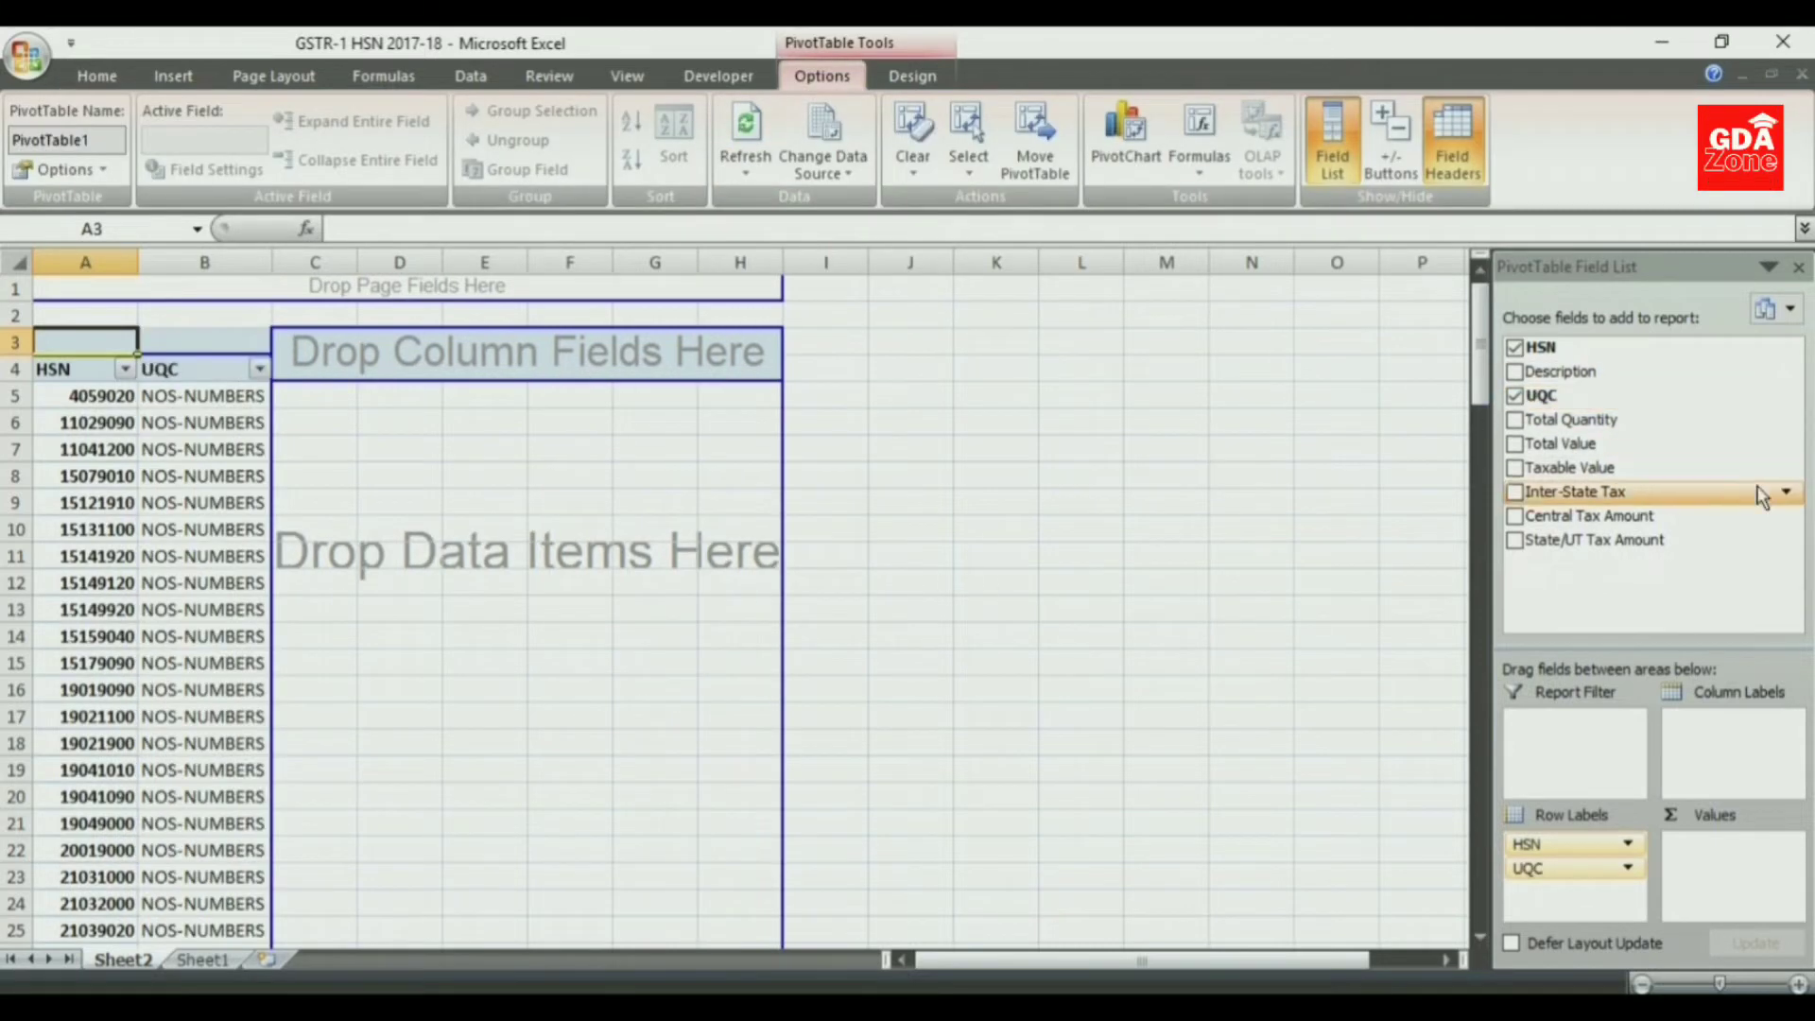
# - Add Total Quantity, Total Value, Taxable Value, Inter-State Tax, Central Tax Amount and State/UT Tax Amount as values, and close the field list
pyautogui.click(1516, 419)
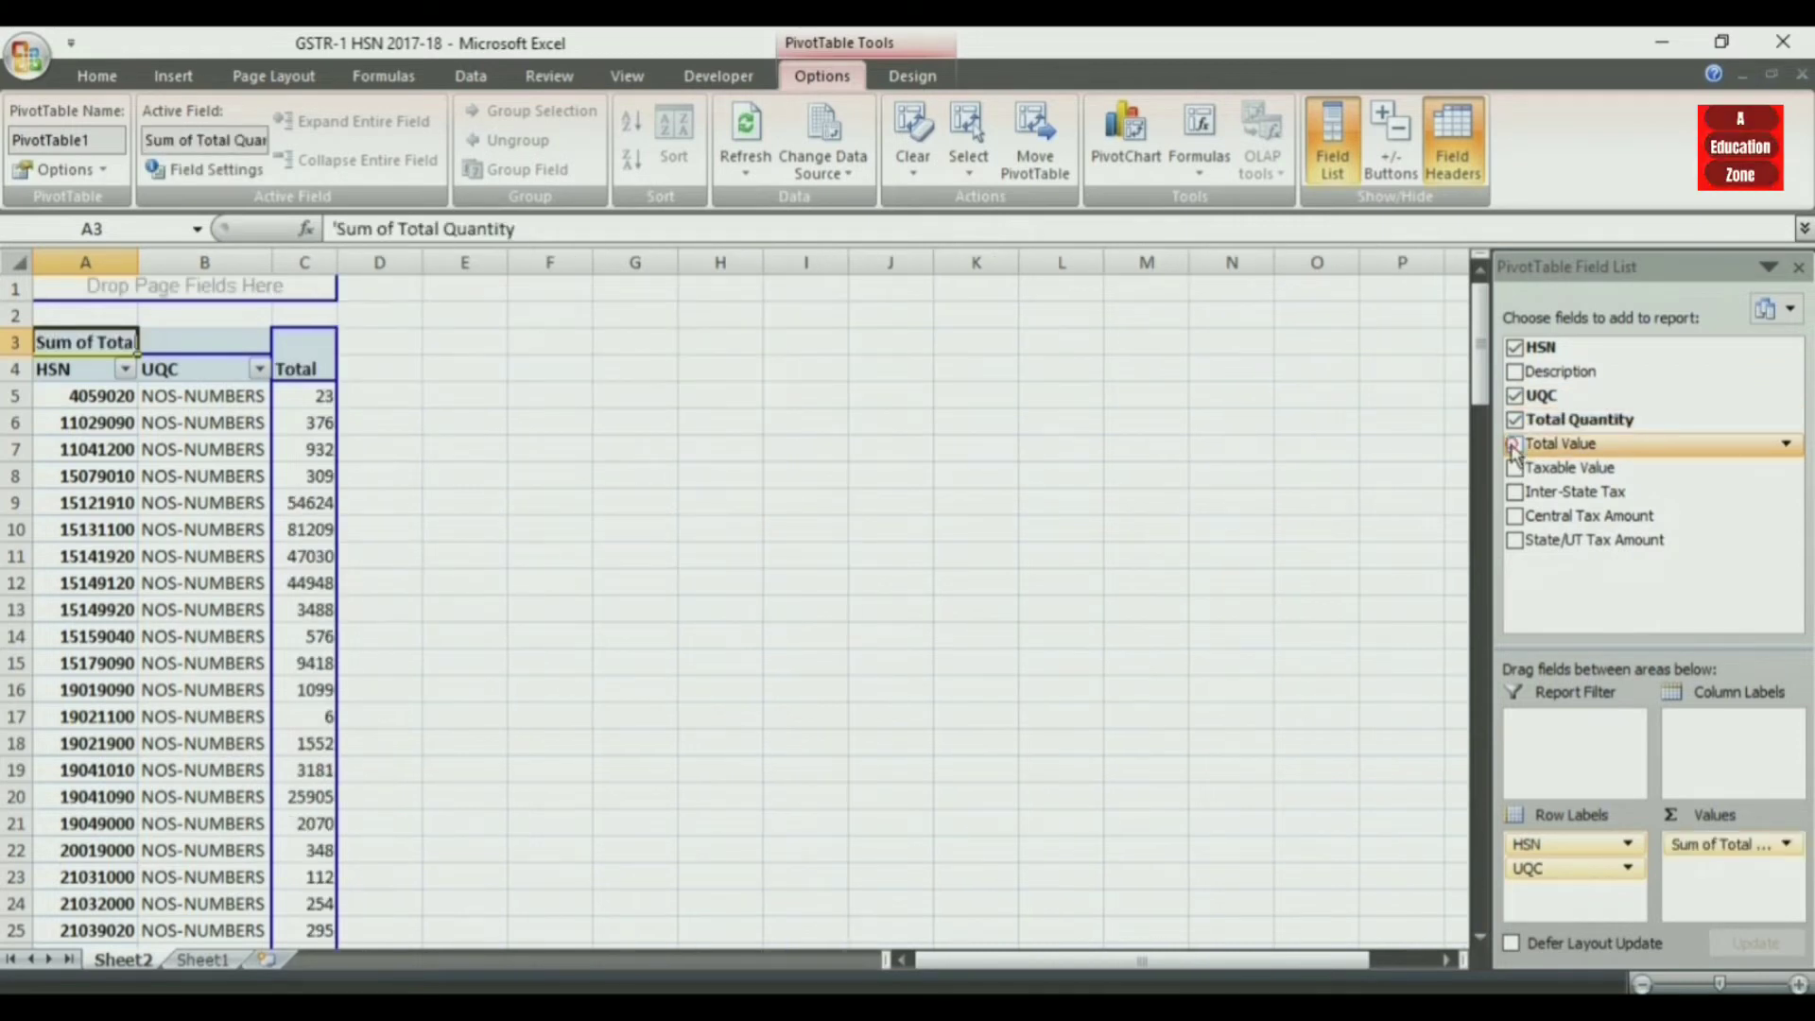
pyautogui.click(1514, 444)
pyautogui.click(1516, 468)
pyautogui.click(1515, 492)
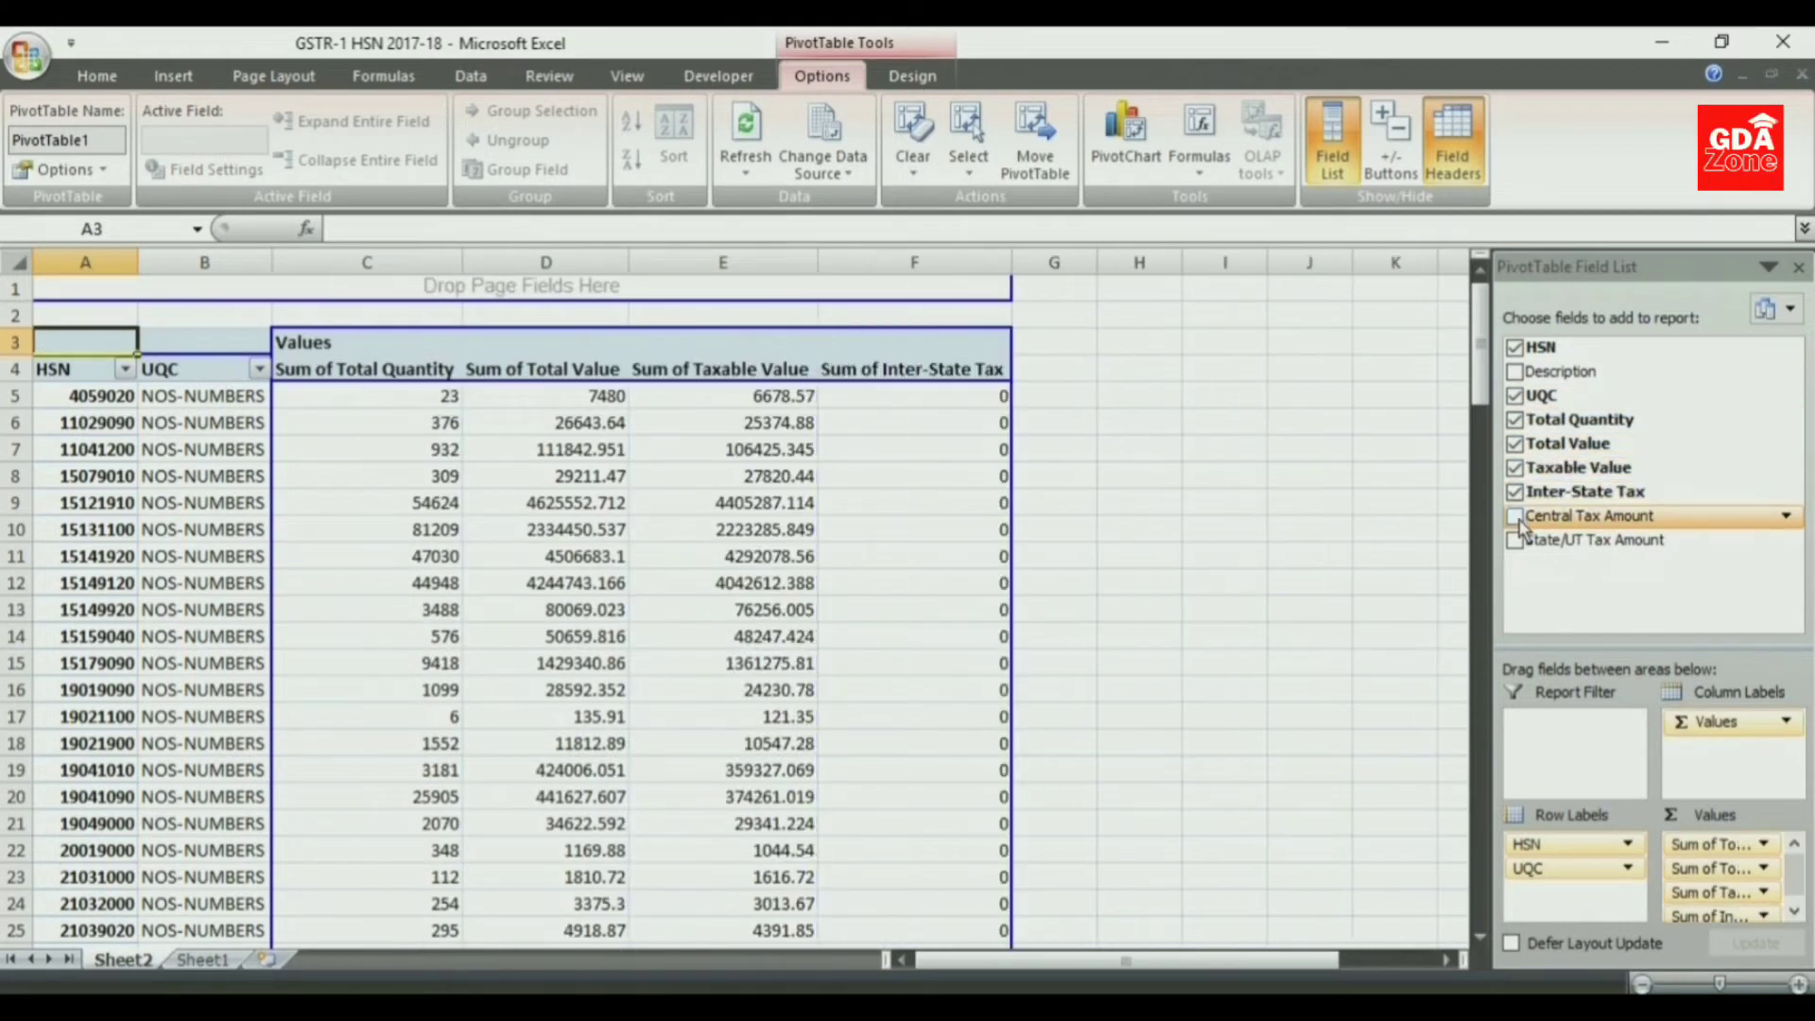
pyautogui.click(1516, 516)
pyautogui.click(1515, 539)
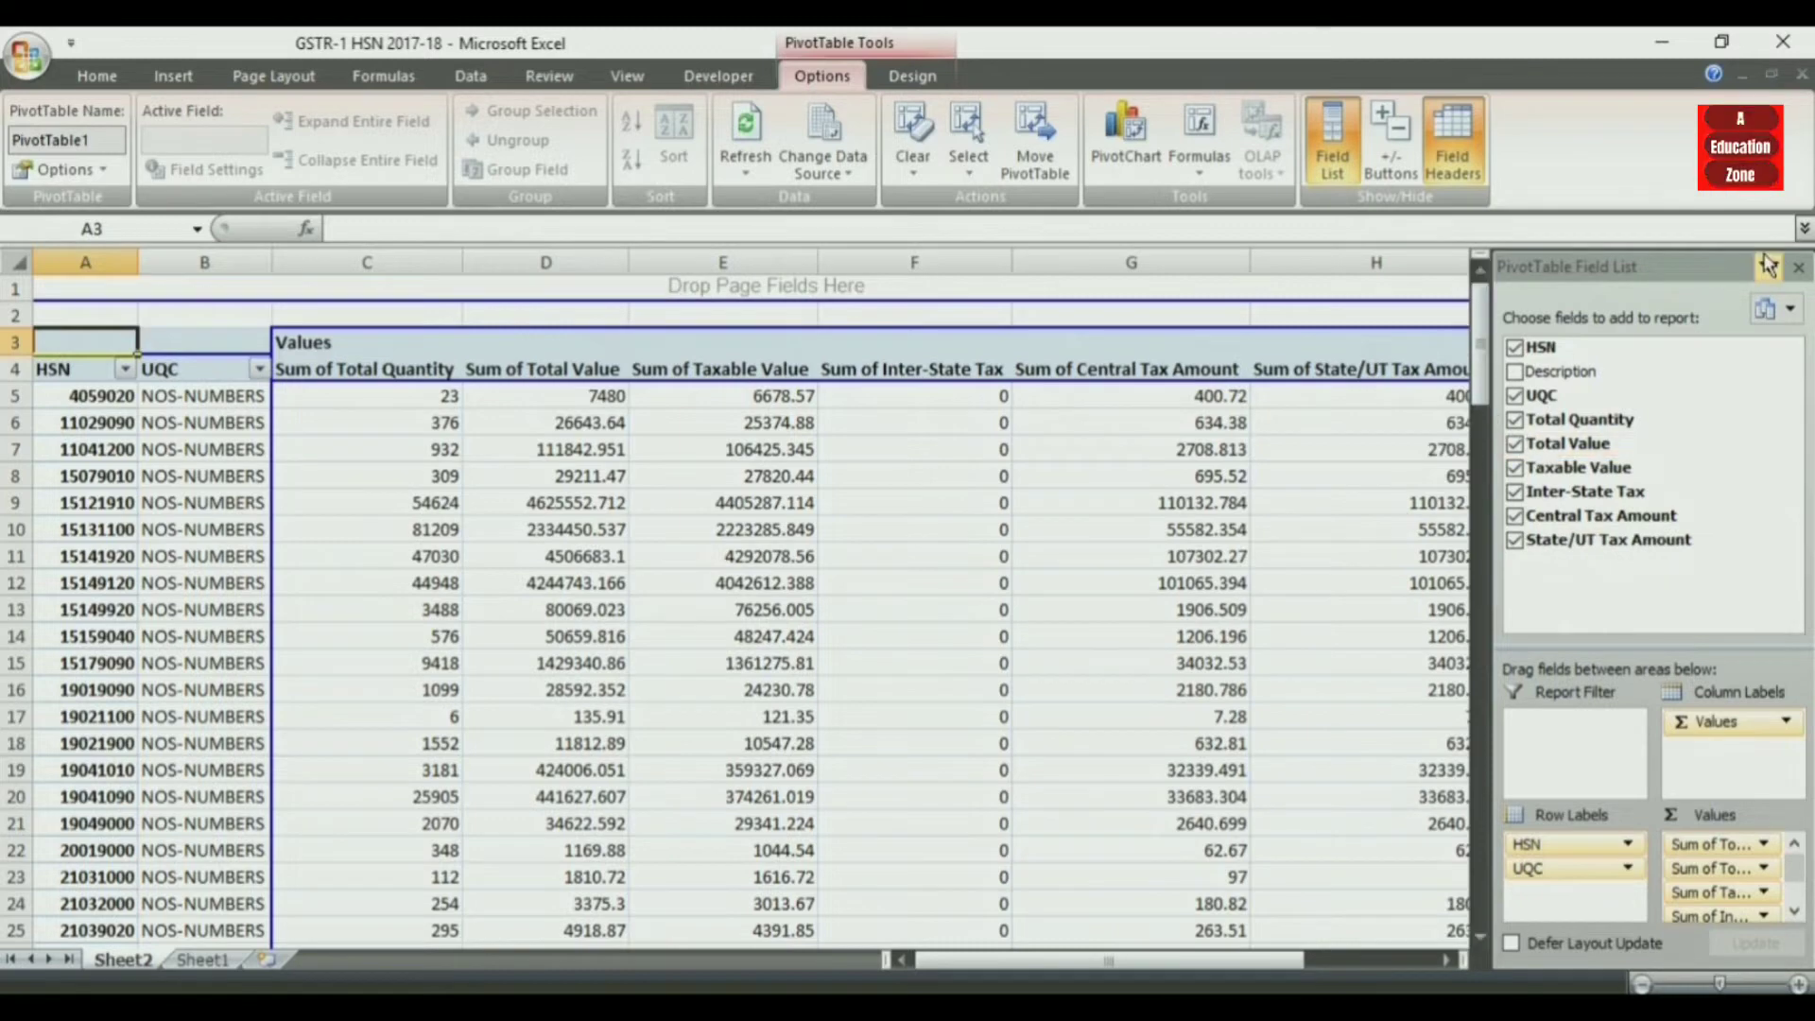
pyautogui.click(1799, 267)
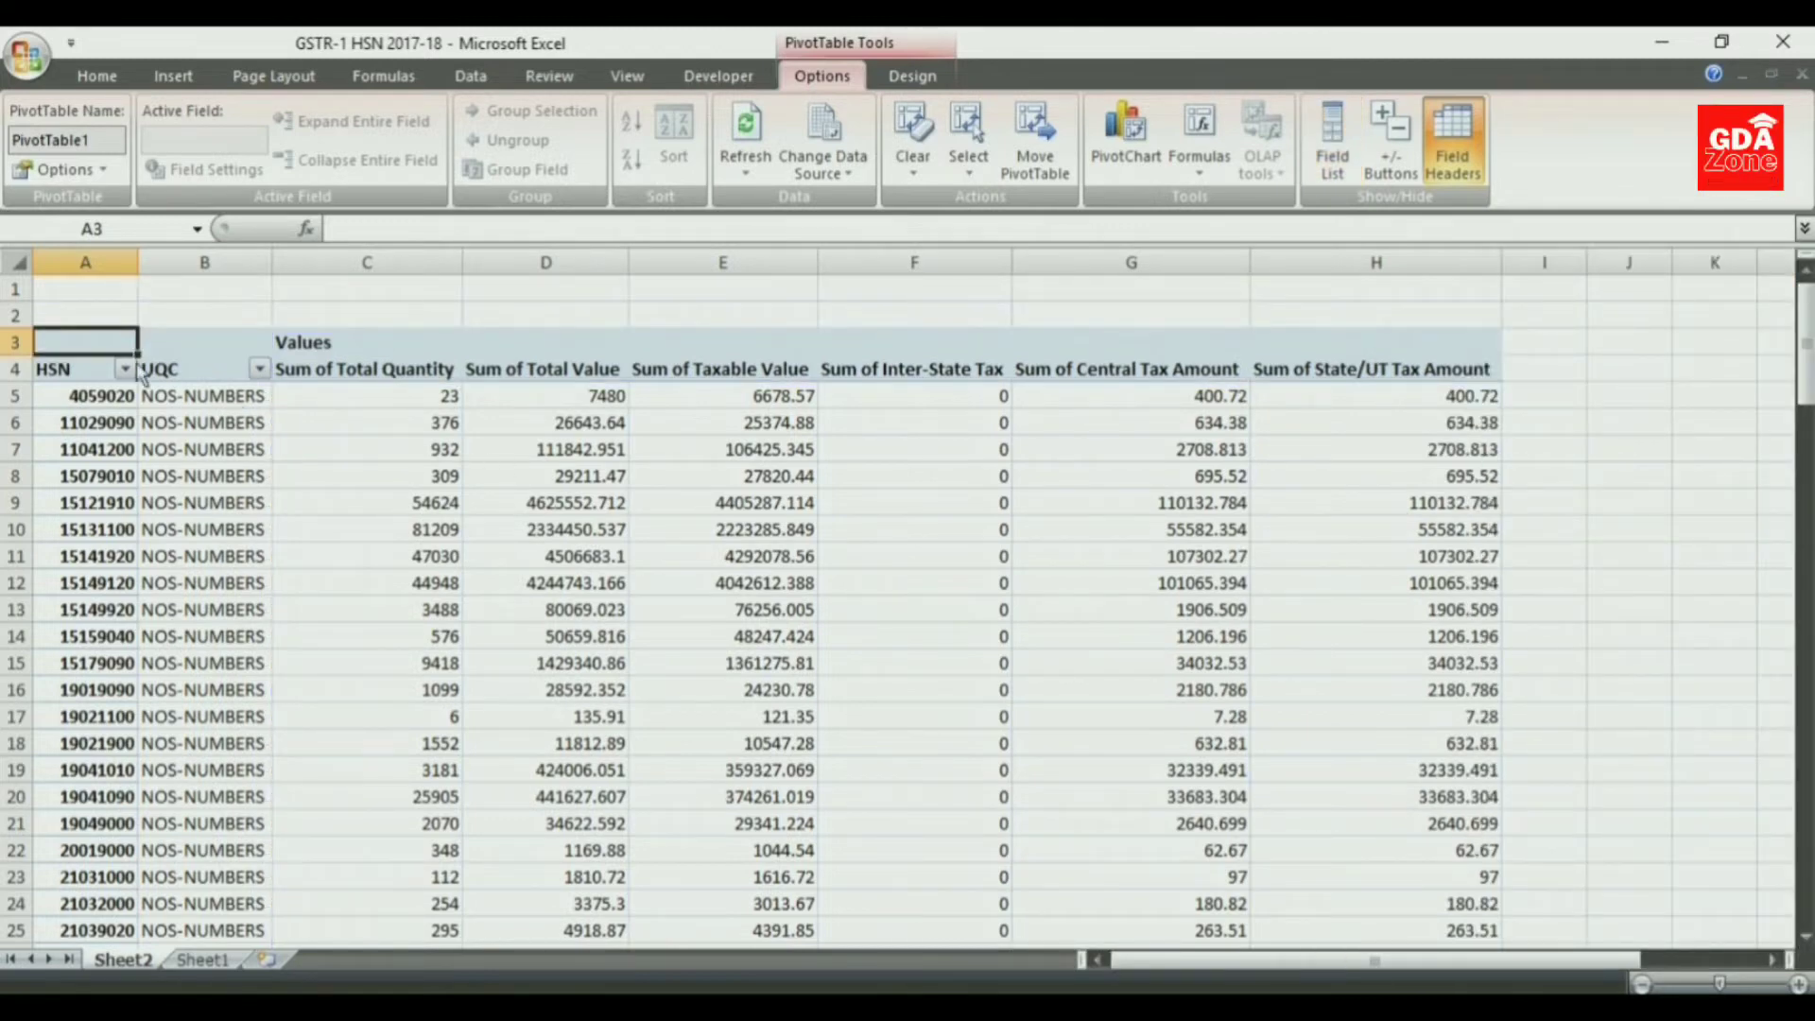
# - Copy the PivotTable from cell A3 through column H down to the last HSN row, leaving out the Grand Total row
pyautogui.hotkey('shift', 'Right')
pyautogui.hotkey('shift', 'Right')
pyautogui.hotkey('shift', 'Right')
pyautogui.hotkey('shift', 'Right')
pyautogui.hotkey('shift', 'Right')
pyautogui.hotkey('shift', 'Right')
pyautogui.hotkey('shift', 'Right')
pyautogui.hotkey('shift', 'Down')
pyautogui.hotkey('shift', 'Down')
pyautogui.hotkey('shift', 'Down')
pyautogui.hotkey('shift', 'Down')
pyautogui.hotkey('shift', 'Down')
pyautogui.hotkey('shift', 'Down')
pyautogui.hotkey('shift', 'Down')
pyautogui.hotkey('shift', 'Down')
pyautogui.hotkey('shift', 'Down')
pyautogui.hotkey('shift', 'Down')
pyautogui.hotkey('shift', 'Down')
pyautogui.hotkey('shift', 'Down')
pyautogui.hotkey('shift', 'Down')
pyautogui.hotkey('shift', 'Down')
pyautogui.hotkey('shift', 'Down')
pyautogui.hotkey('shift', 'Down')
pyautogui.hotkey('shift', 'Down')
pyautogui.hotkey('shift', 'Down')
pyautogui.hotkey('shift', 'Down')
pyautogui.hotkey('shift', 'Down')
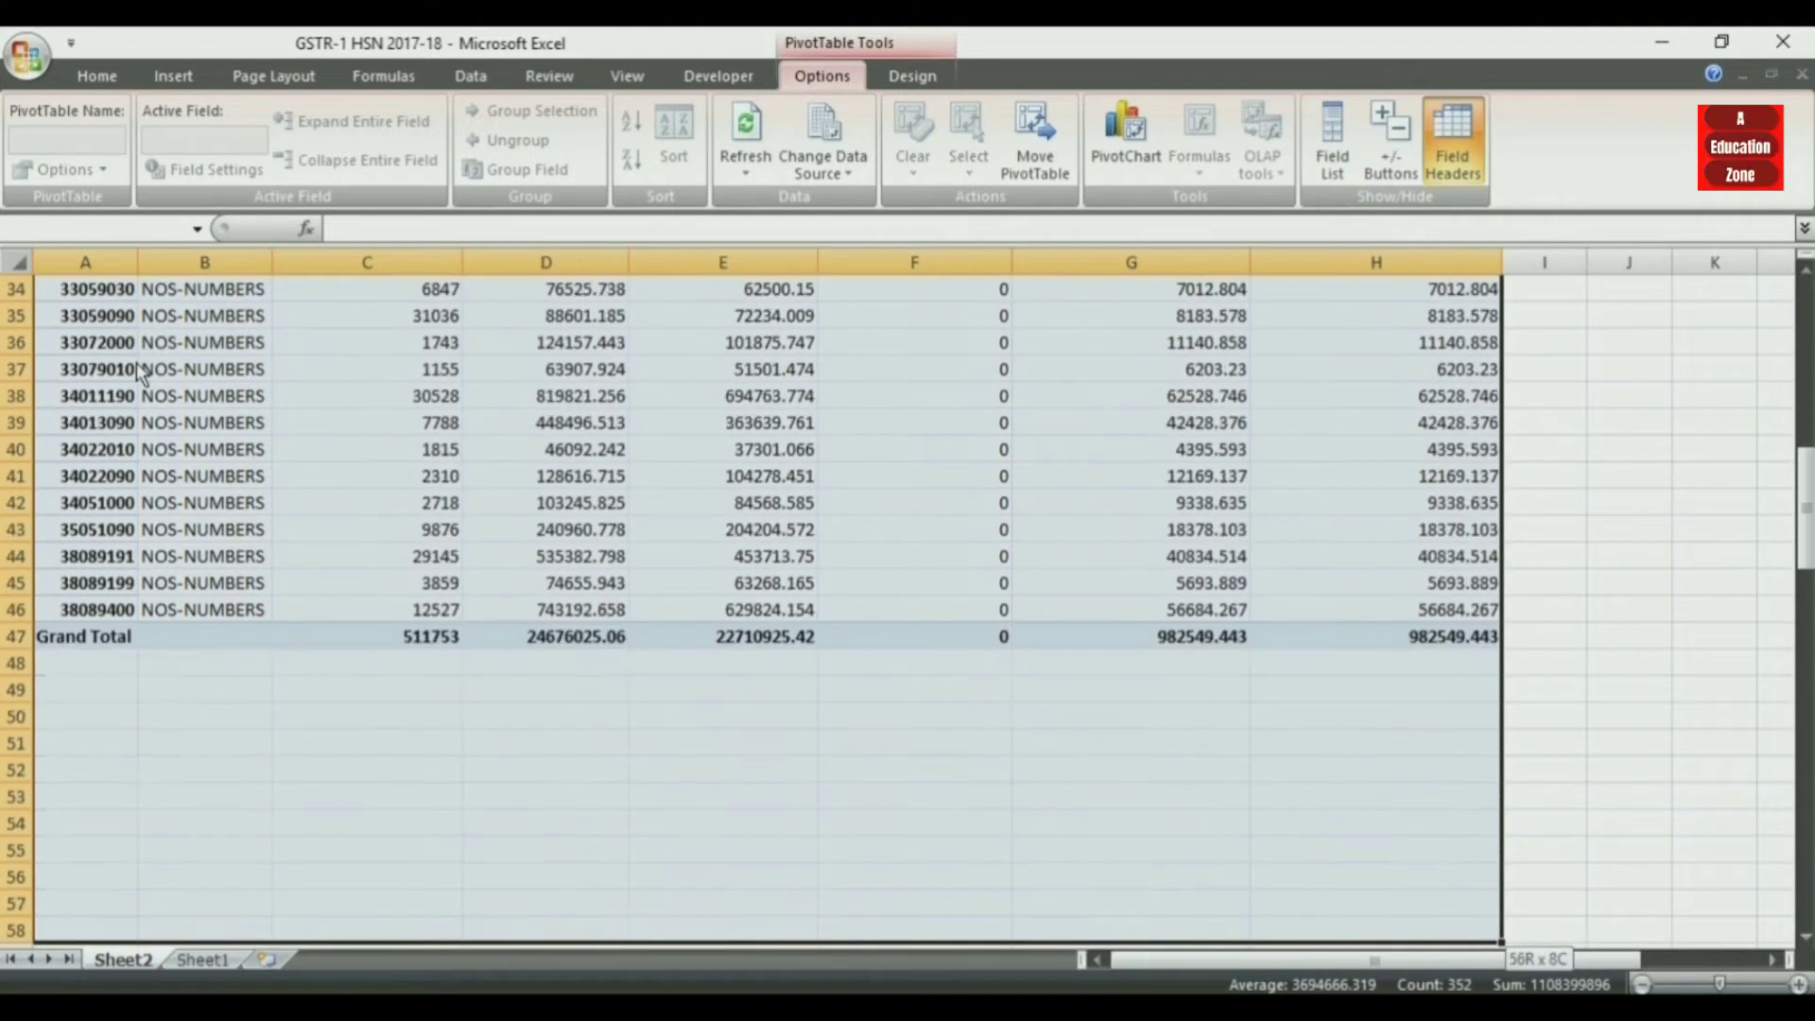
pyautogui.hotkey('ctrl', 'shift', 'Up')
pyautogui.hotkey('shift', 'Up')
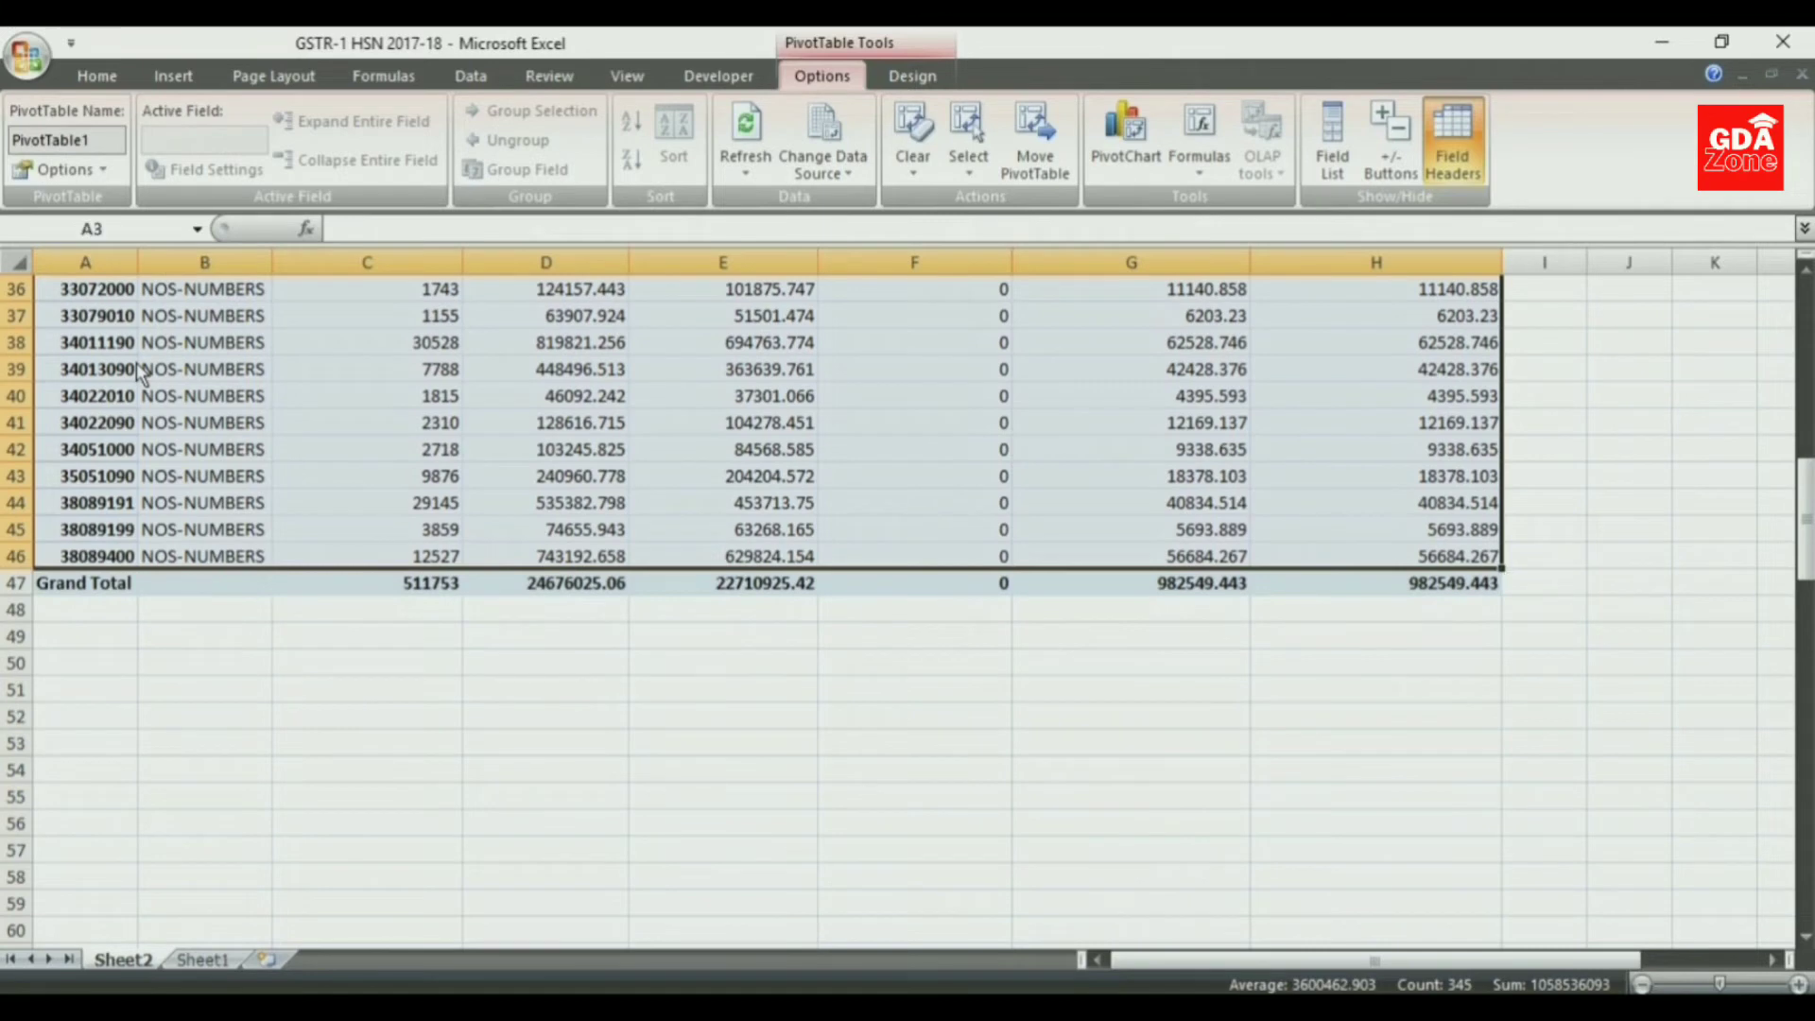
pyautogui.hotkey('ctrl', 'c')
# - Add a new worksheet and try a plain paste of the copied PivotTable range at A1
pyautogui.click(266, 959)
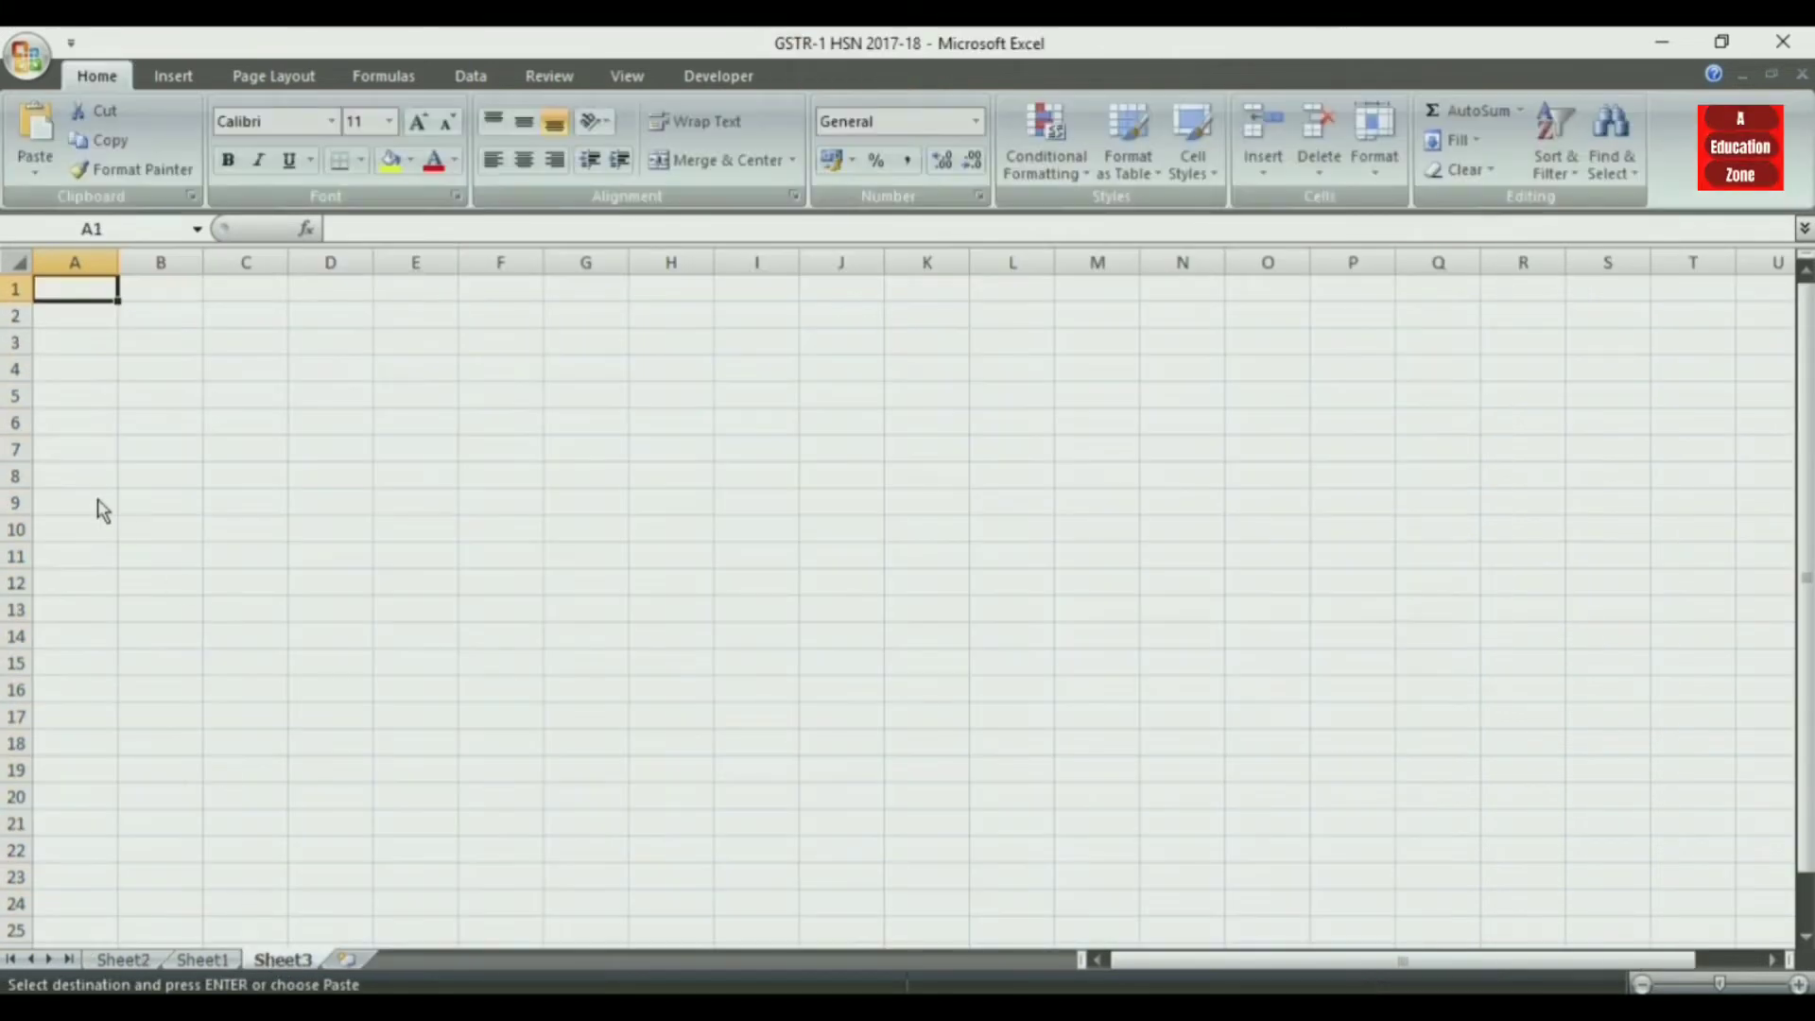
pyautogui.hotkey('ctrl', 'v')
pyautogui.click(912, 635)
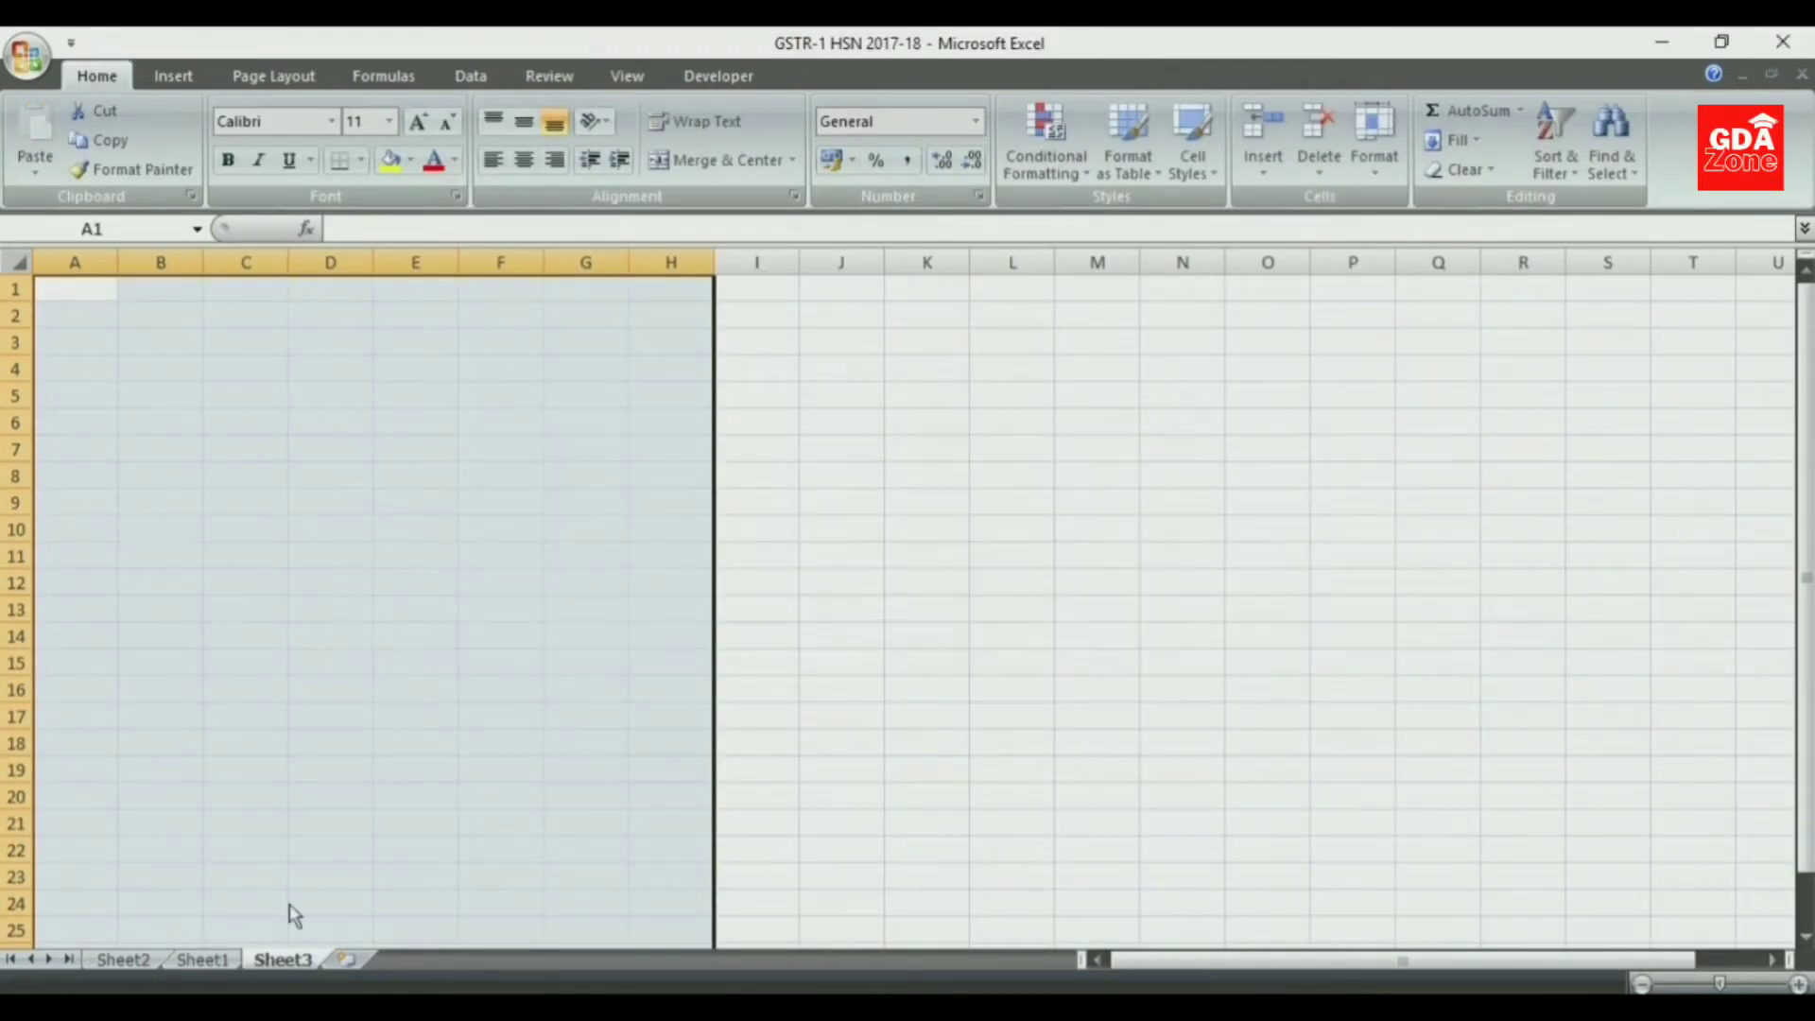
# - Copy the PivotTable range from Sheet2 again and paste it into Sheet3 at A1 as values only
pyautogui.click(197, 960)
pyautogui.click(123, 960)
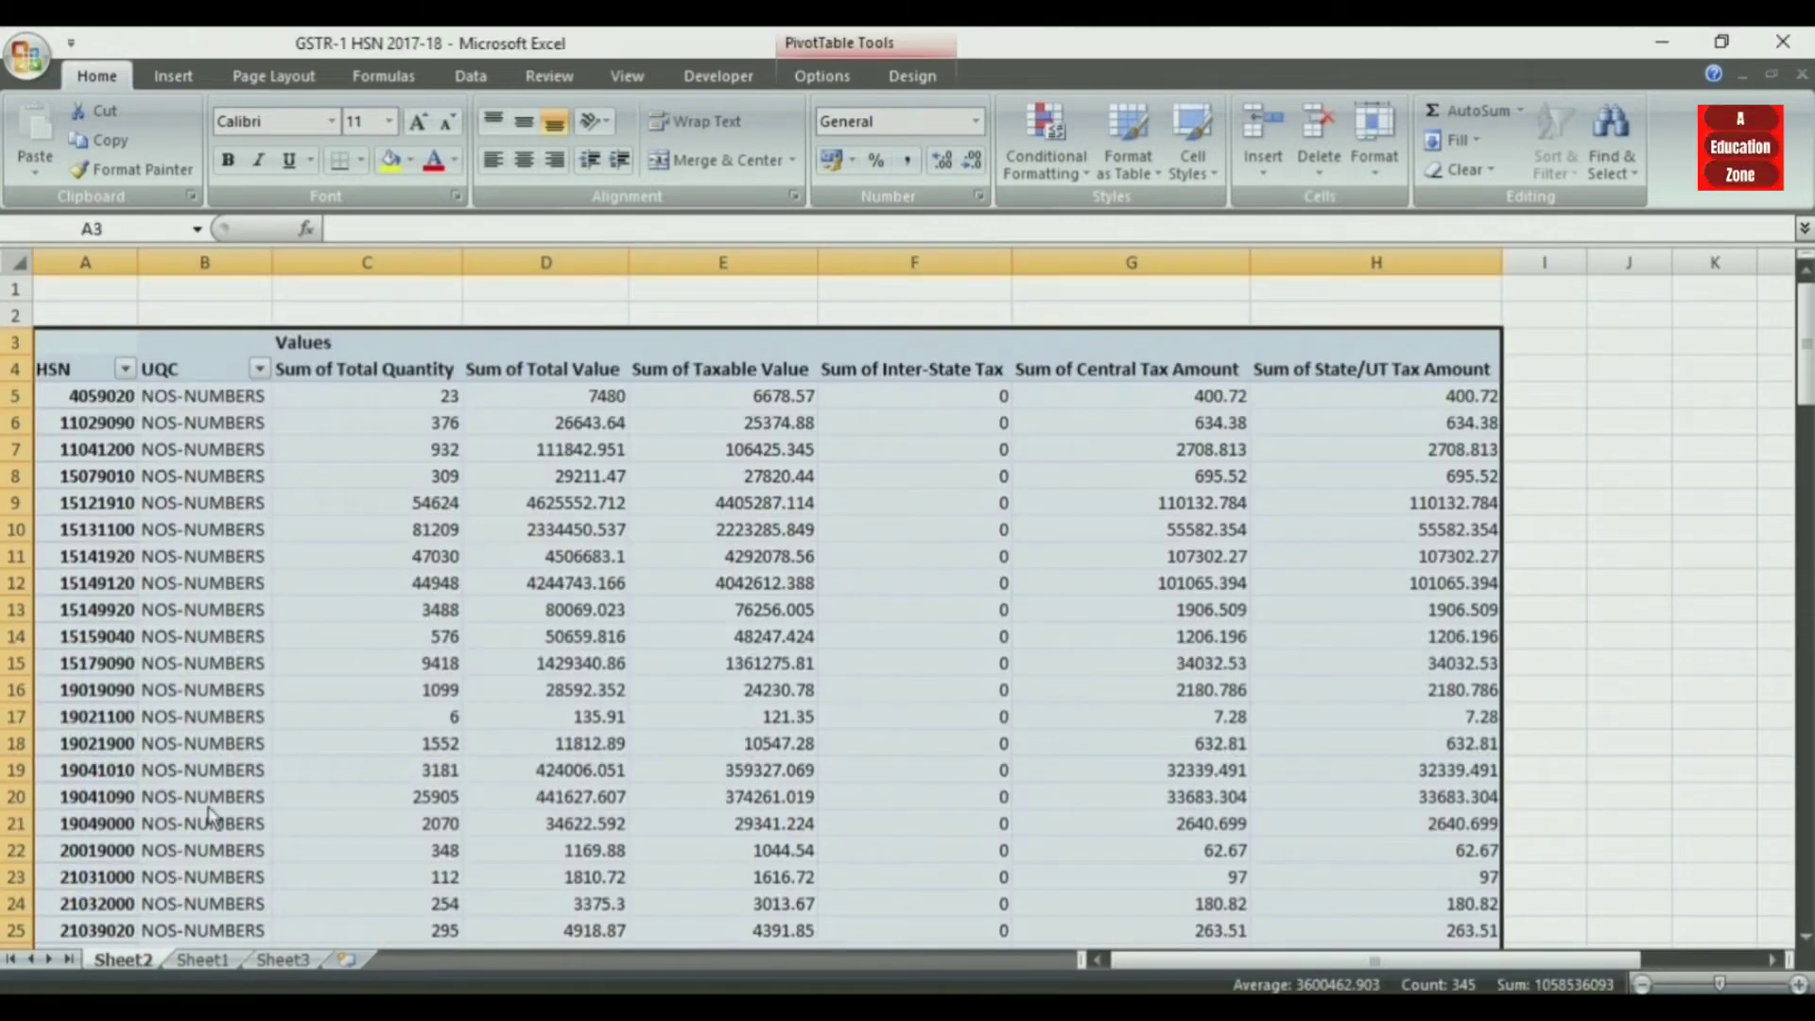
pyautogui.click(283, 960)
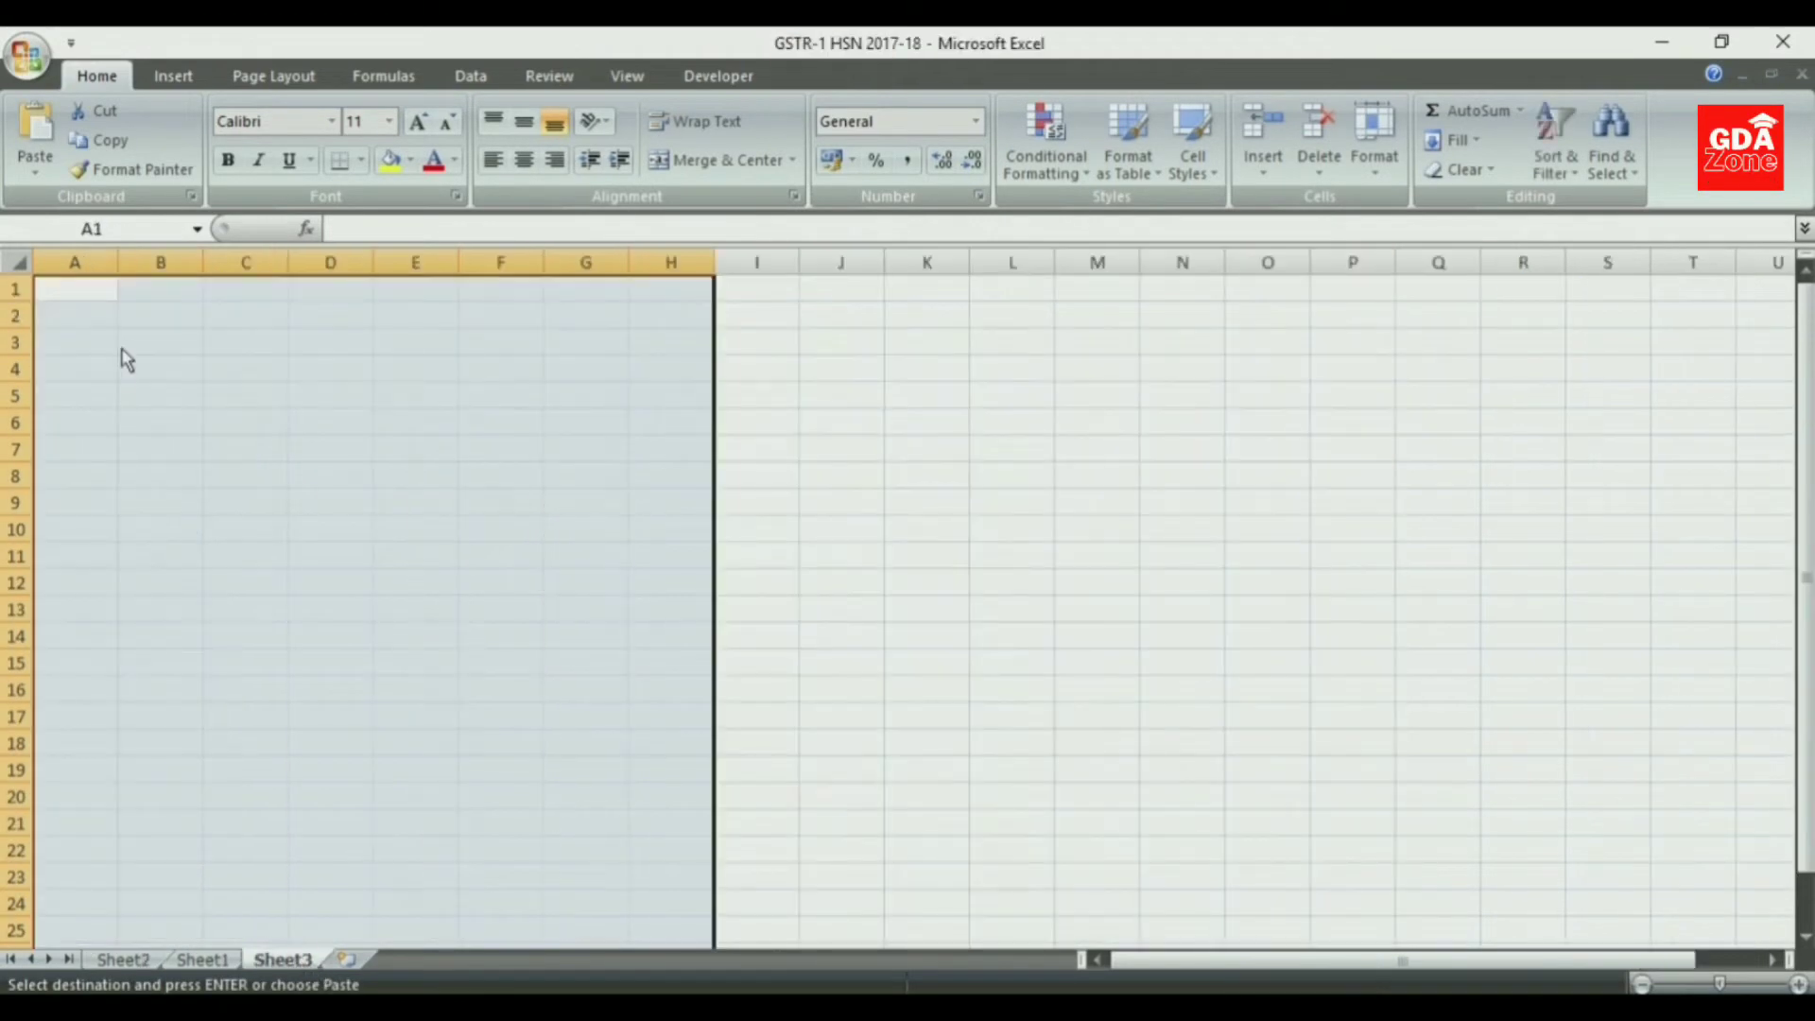
pyautogui.click(83, 291)
pyautogui.rightClick(83, 293)
pyautogui.click(183, 389)
pyautogui.click(53, 282)
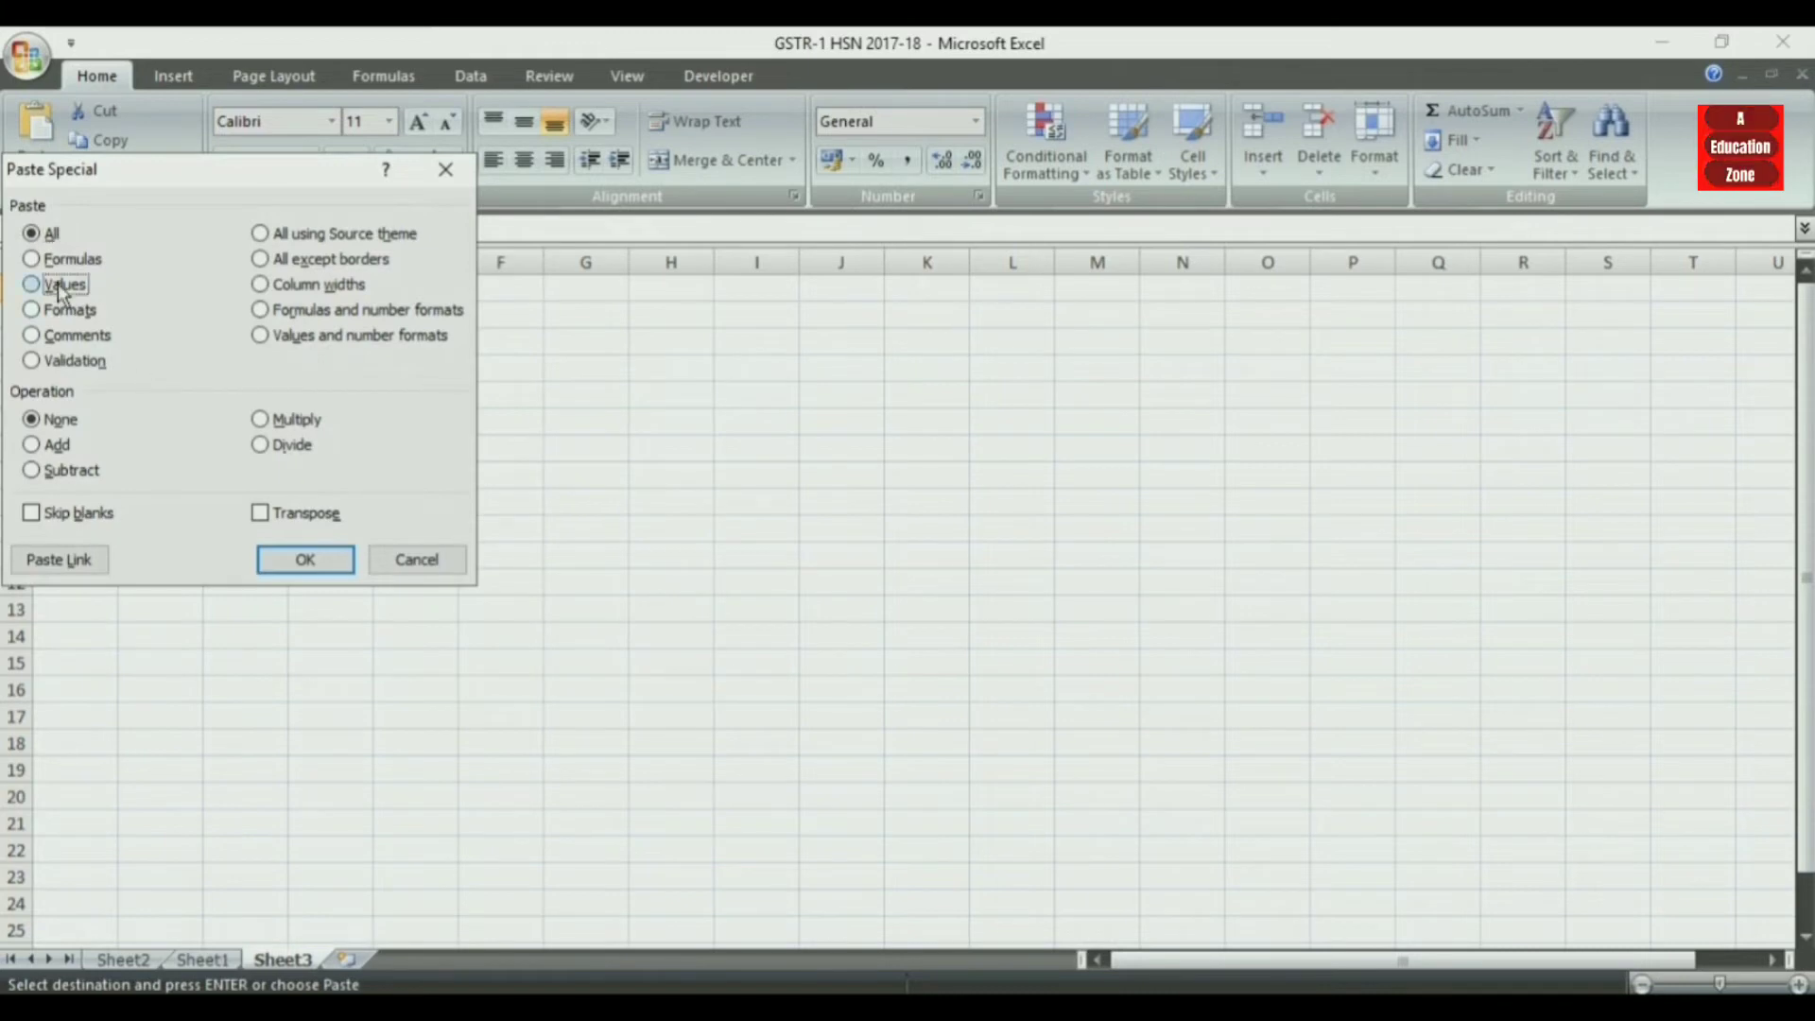
pyautogui.press('Return')
# - Autofit the widths of columns B to H on Sheet3 to their contents
pyautogui.doubleClick(206, 255)
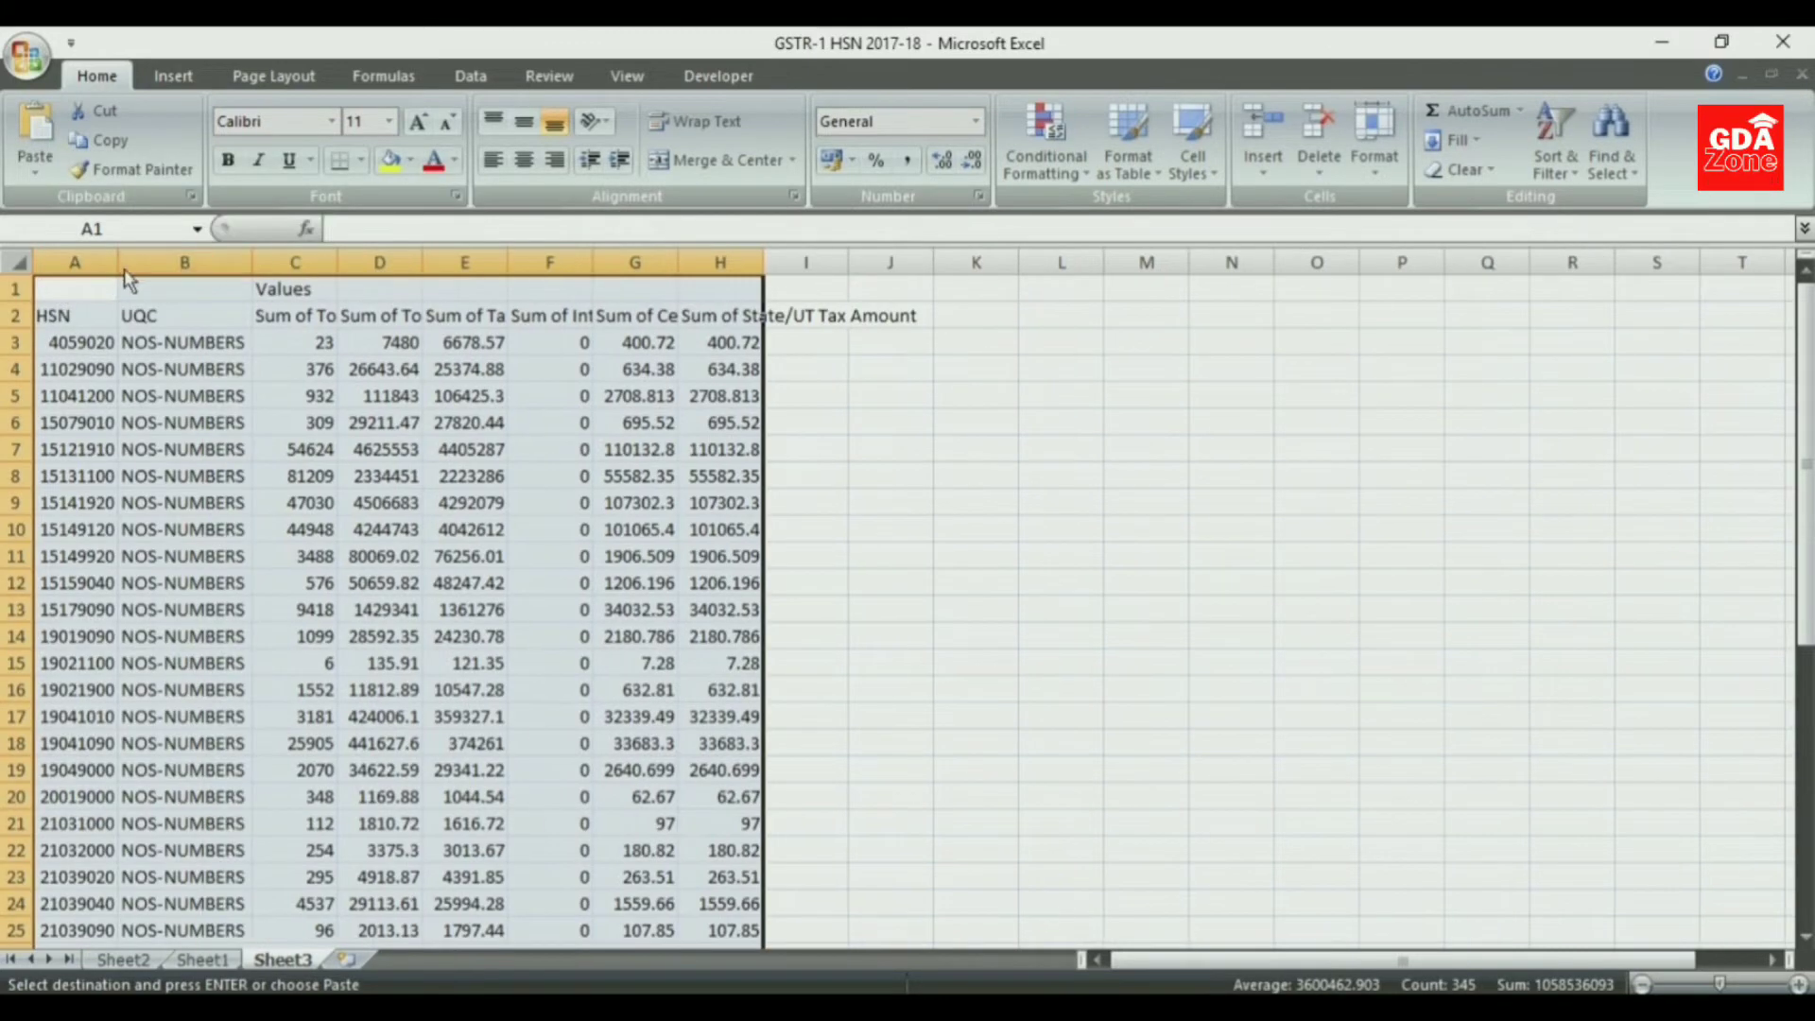
pyautogui.doubleClick(422, 263)
pyautogui.doubleClick(338, 264)
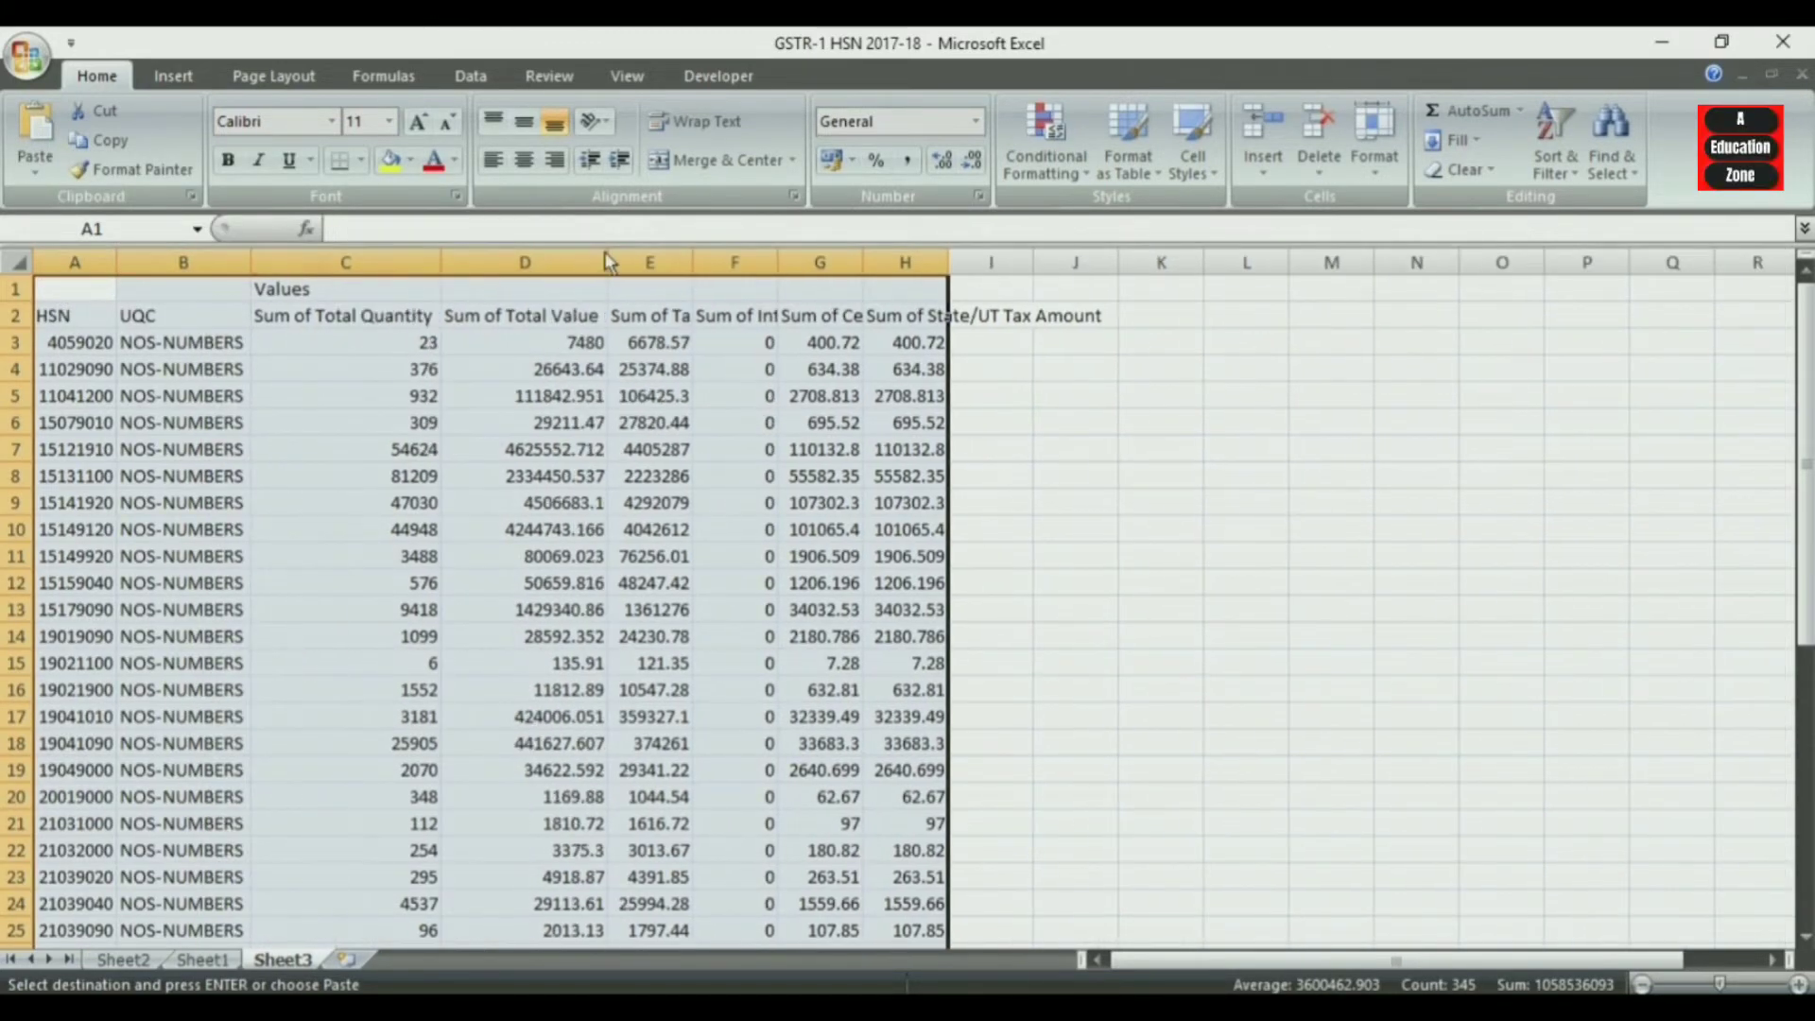
pyautogui.doubleClick(692, 264)
pyautogui.doubleClick(883, 265)
pyautogui.doubleClick(1076, 265)
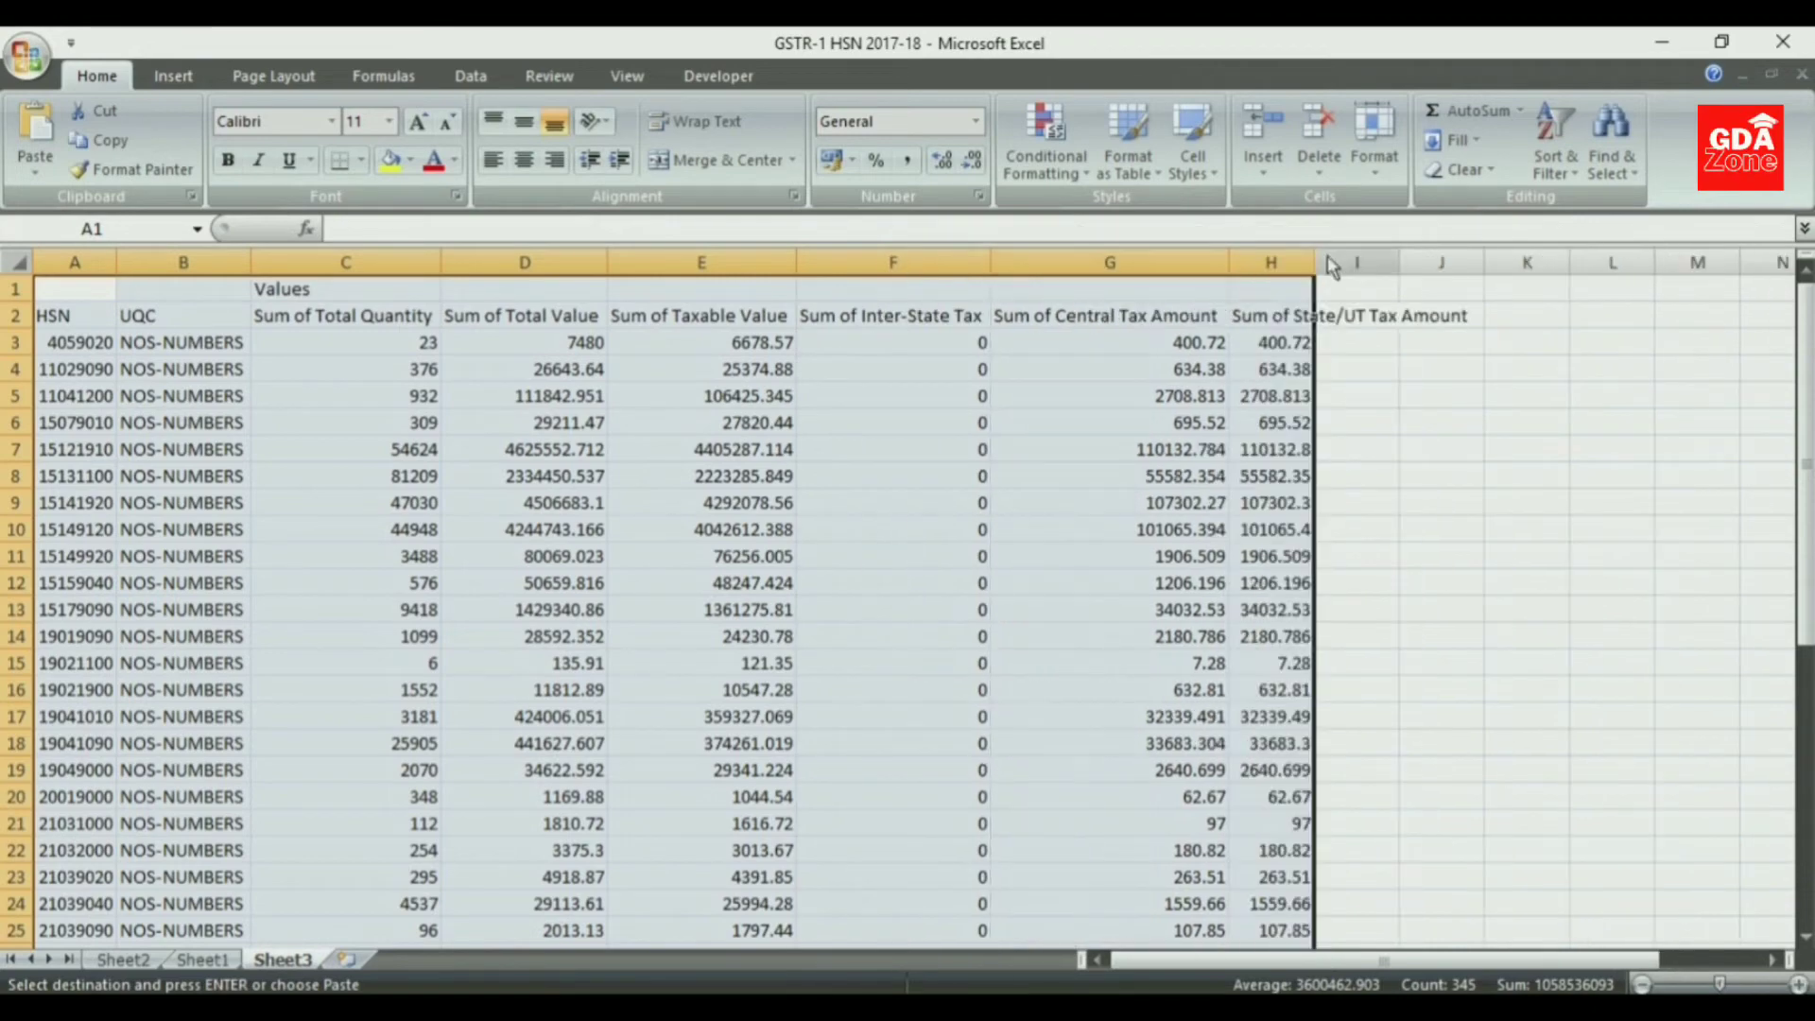
pyautogui.doubleClick(1315, 262)
# - Insert a blank column between HSN and UQC on Sheet3 and widen it
pyautogui.rightClick(184, 257)
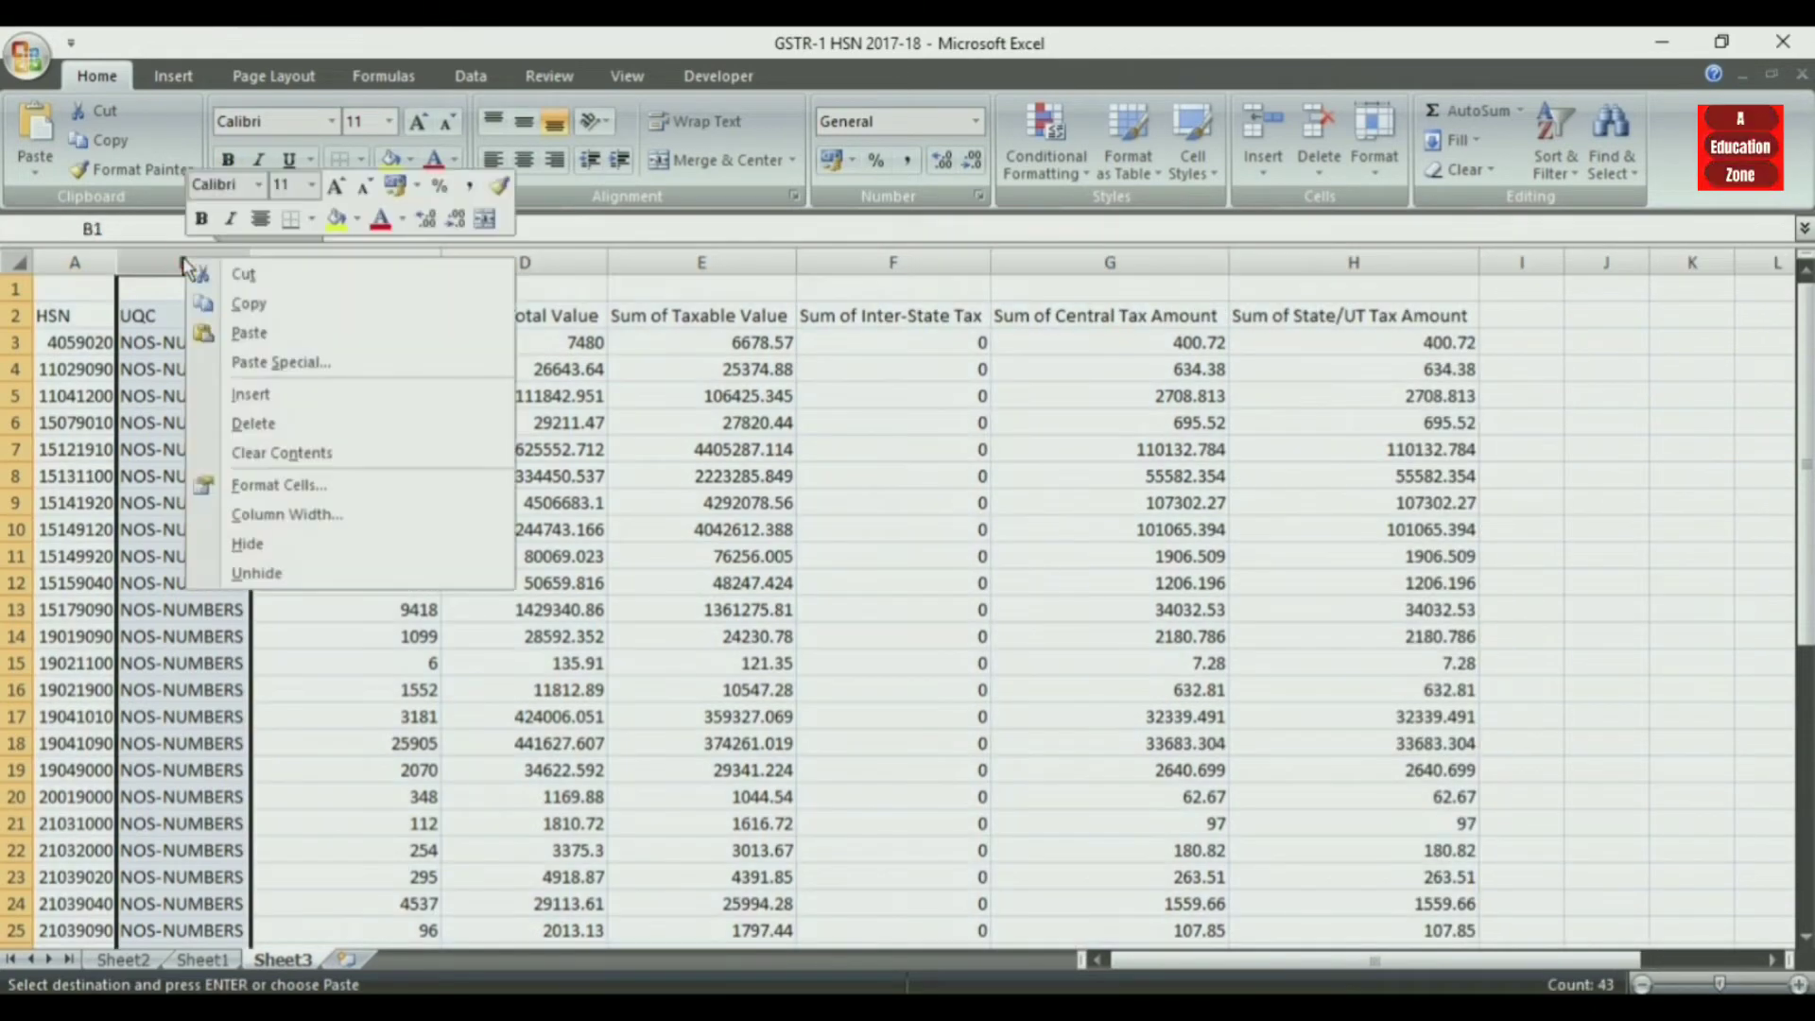
pyautogui.click(267, 395)
pyautogui.moveTo(199, 263); pyautogui.dragTo(291, 294)
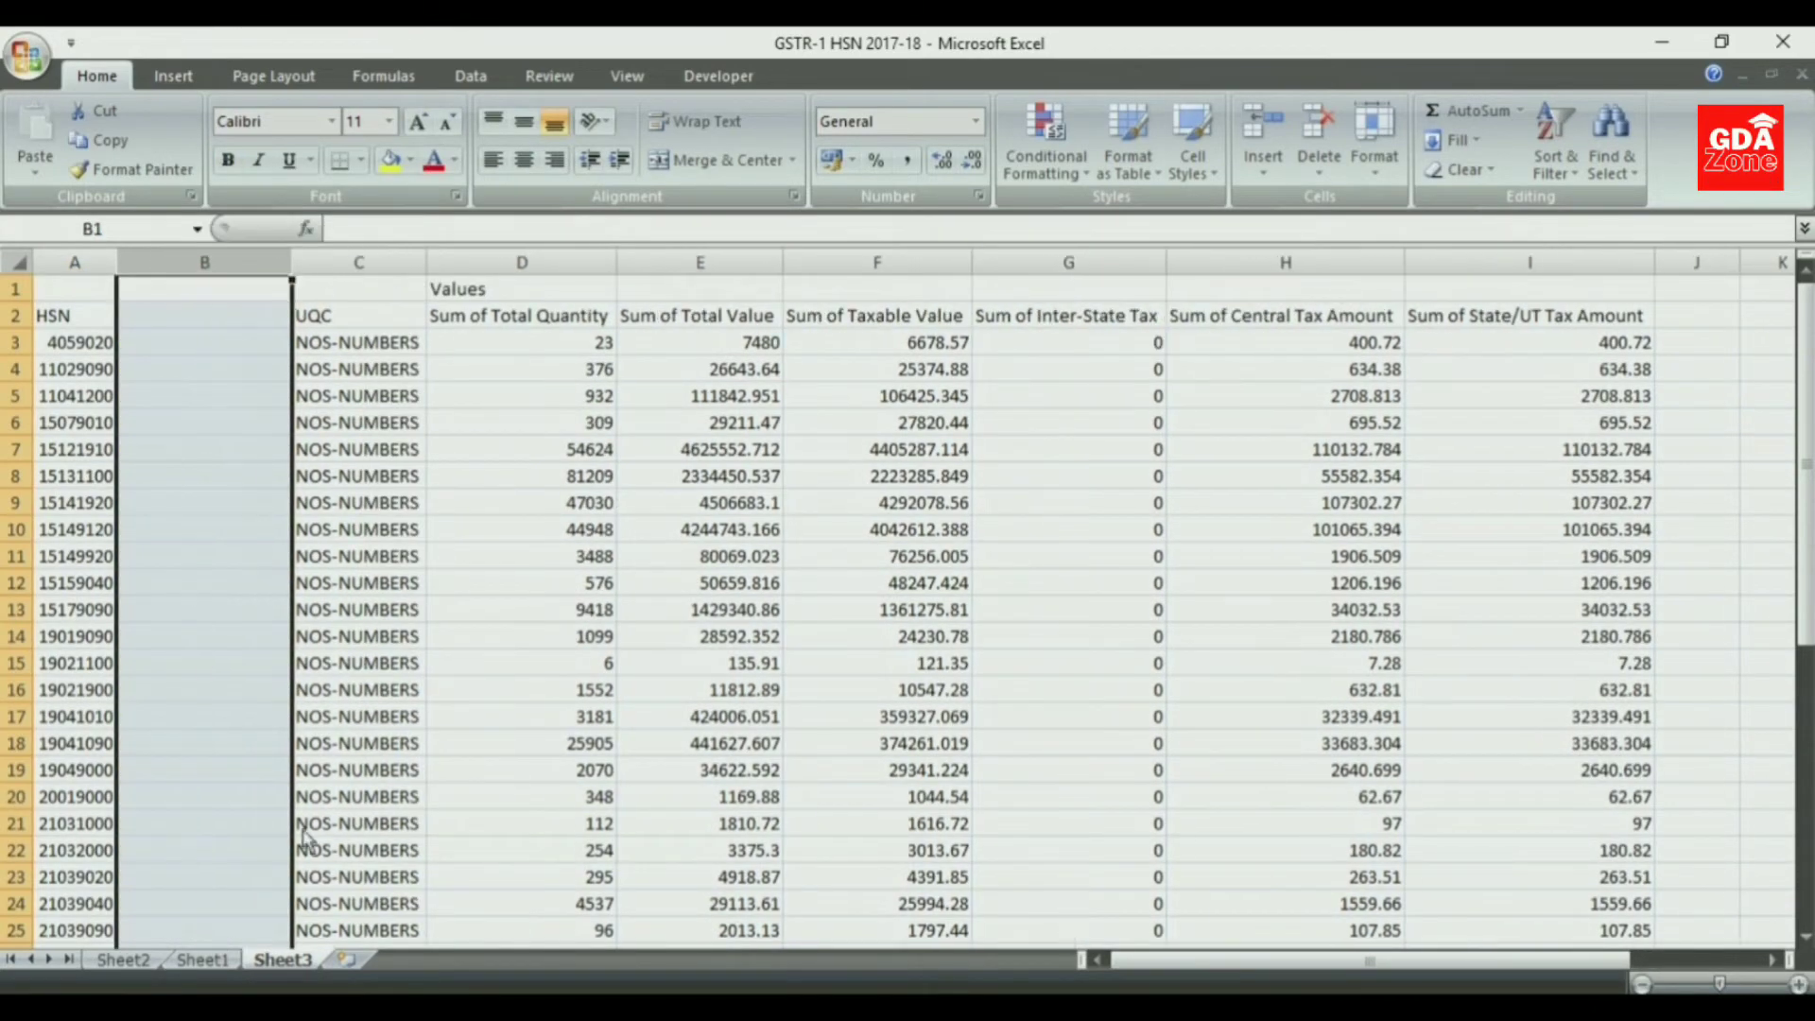
pyautogui.click(17, 289)
pyautogui.hotkey('ctrl', 'c')
pyautogui.rightClick(19, 290)
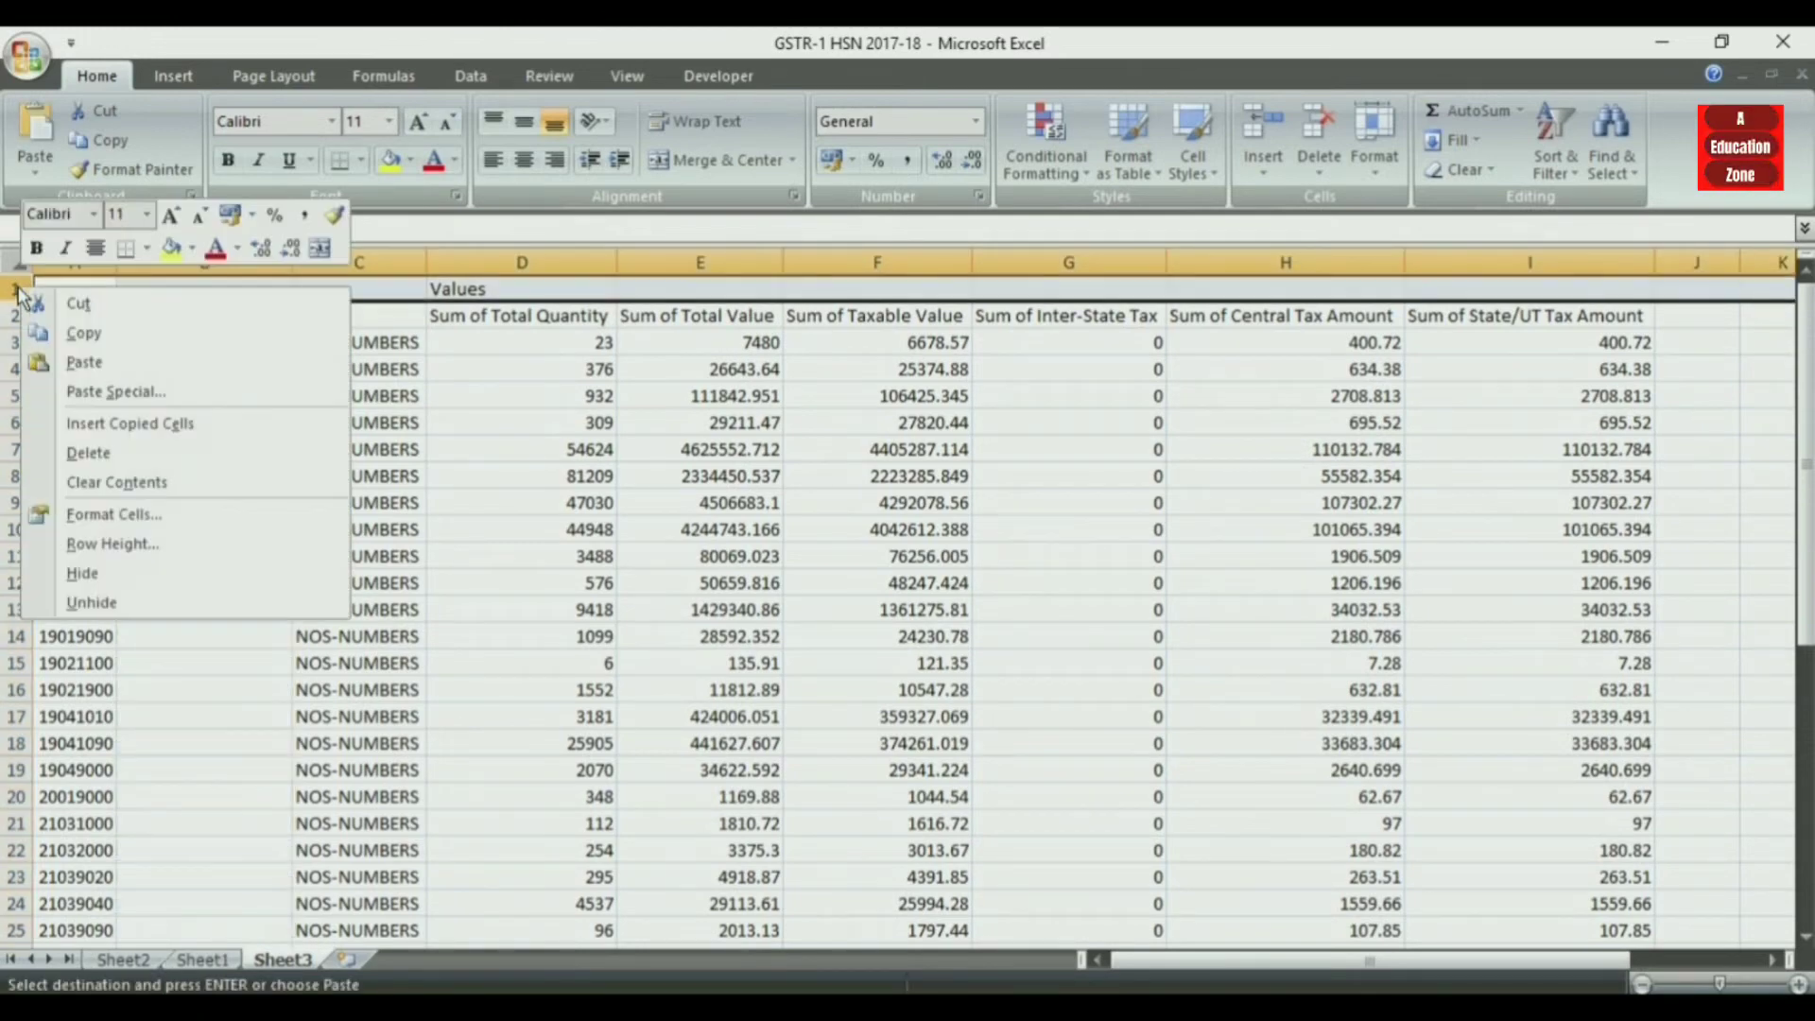
pyautogui.click(633, 377)
pyautogui.press('Escape')
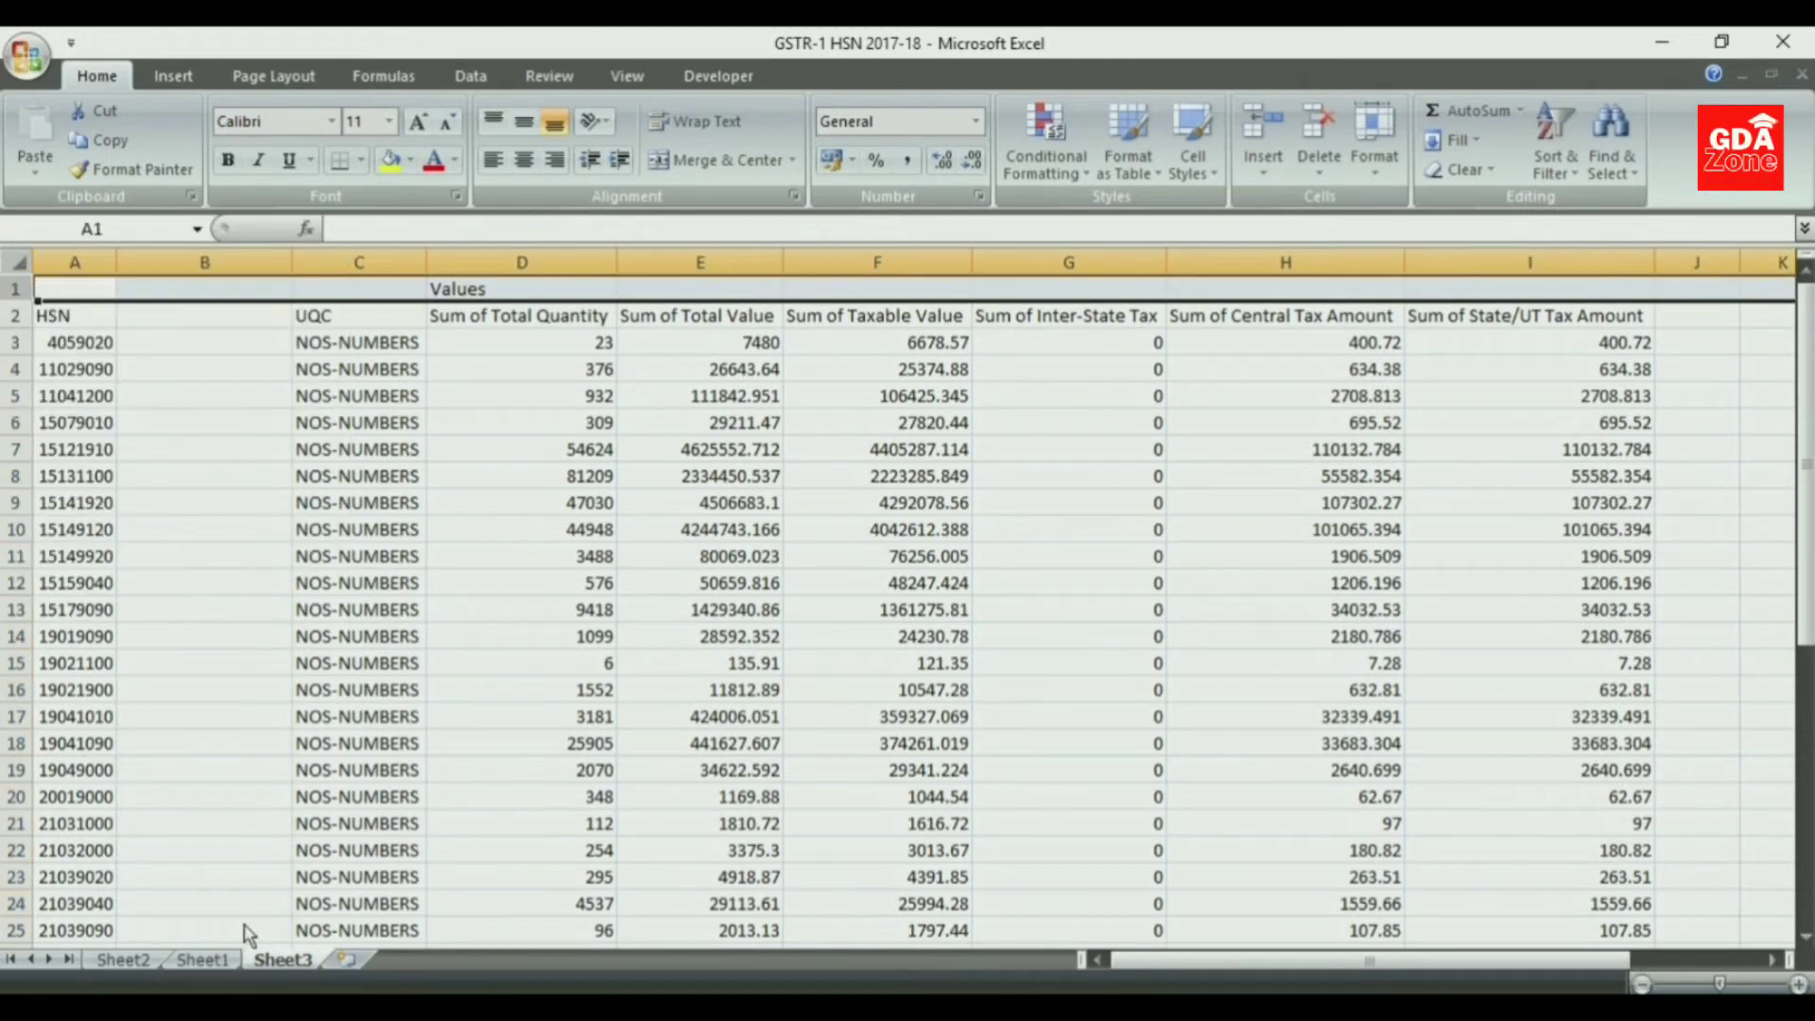
# - Check the header rows on Sheet1 and insert a blank row above row 1 on Sheet3 to make room for them
pyautogui.click(202, 959)
pyautogui.moveTo(94, 276); pyautogui.dragTo(108, 340)
pyautogui.click(284, 960)
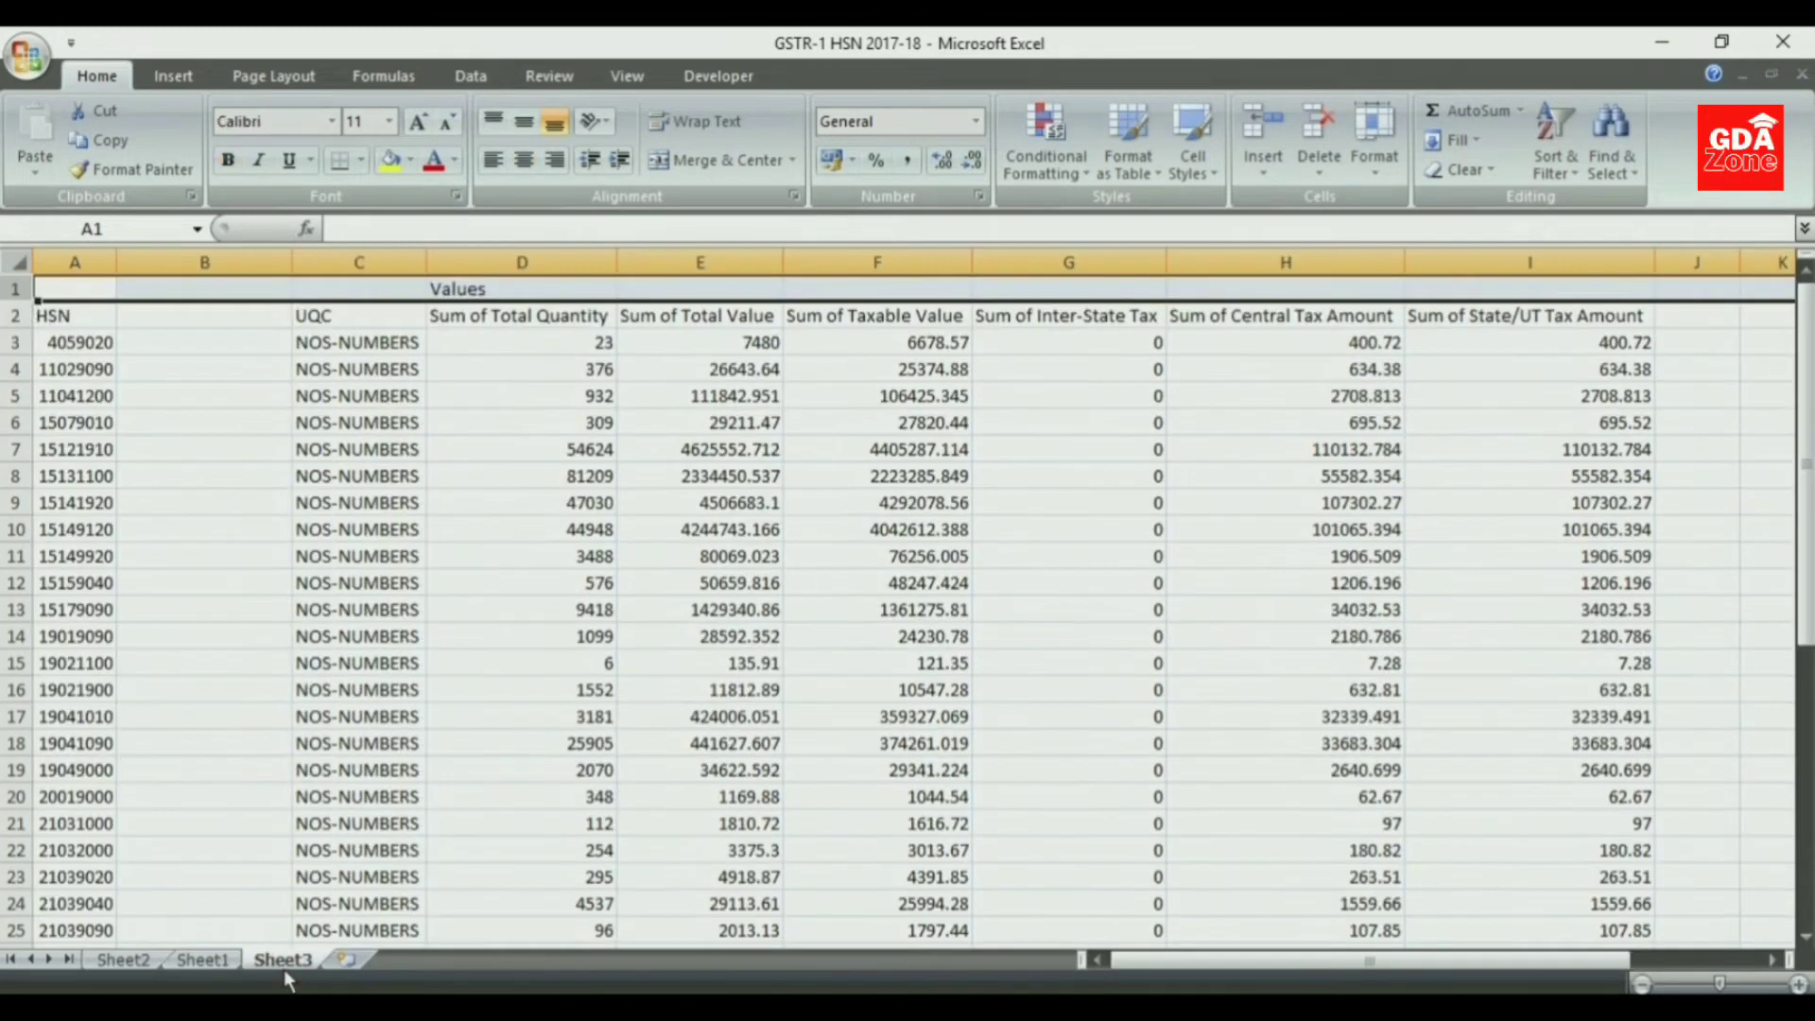
pyautogui.rightClick(27, 295)
pyautogui.click(94, 360)
# - Copy the three header rows A1:I3 from Sheet1 and paste them into Sheet3 at A1
pyautogui.click(204, 959)
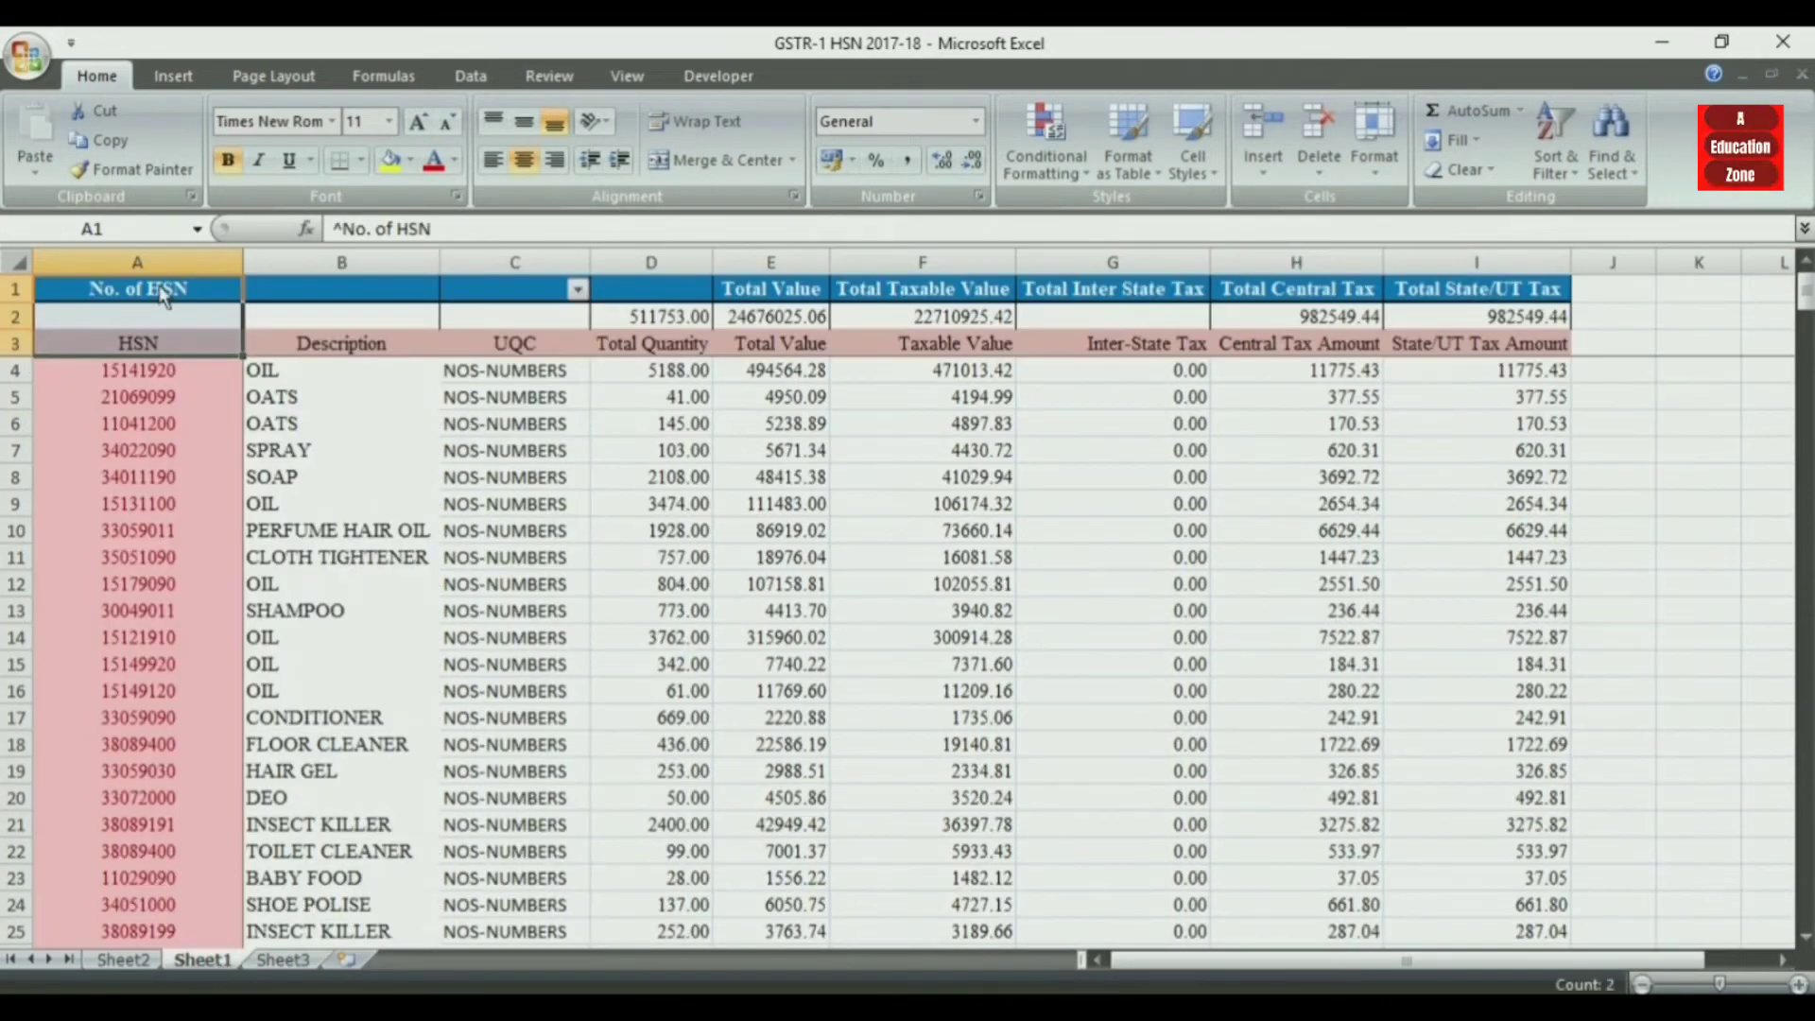
pyautogui.hotkey('shift', 'Right')
pyautogui.hotkey('shift', 'Right')
pyautogui.hotkey('shift', 'Right')
pyautogui.hotkey('shift', 'Right')
pyautogui.hotkey('shift', 'Right')
pyautogui.hotkey('shift', 'Right')
pyautogui.hotkey('shift', 'Right')
pyautogui.hotkey('shift', 'Right')
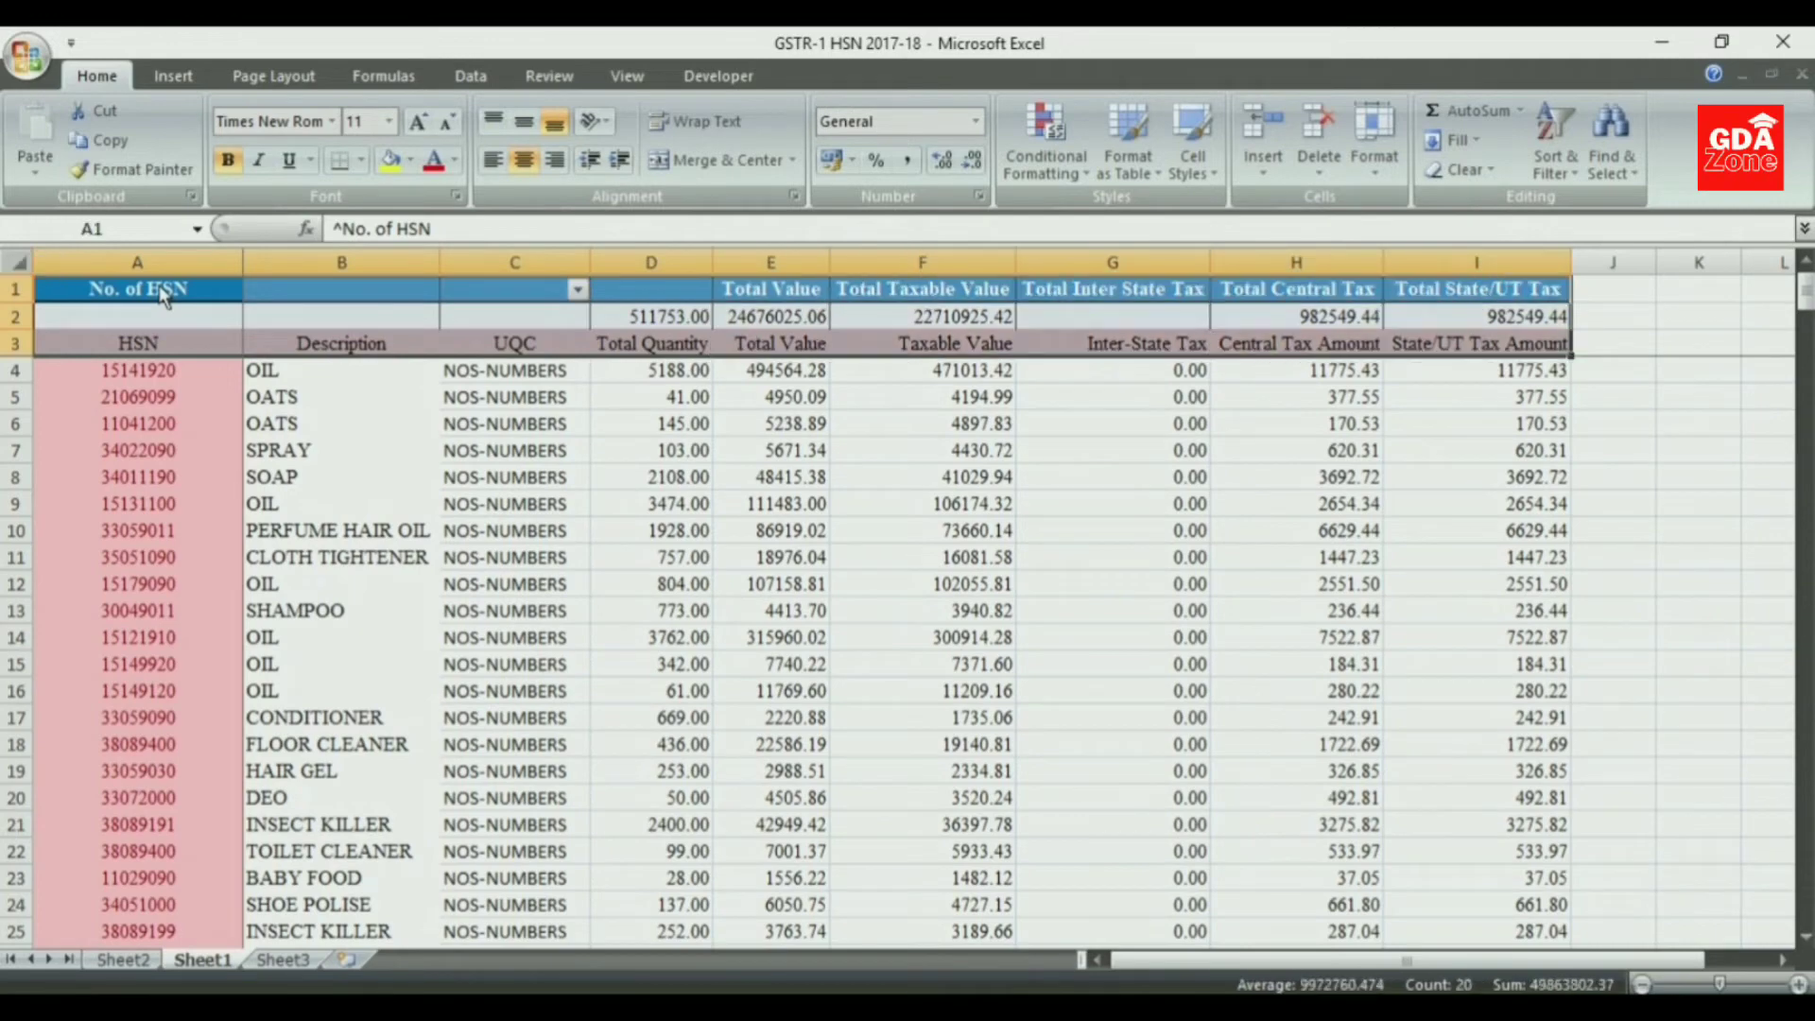
pyautogui.hotkey('ctrl', 'c')
pyautogui.hotkey('ctrl', 'pagedown')
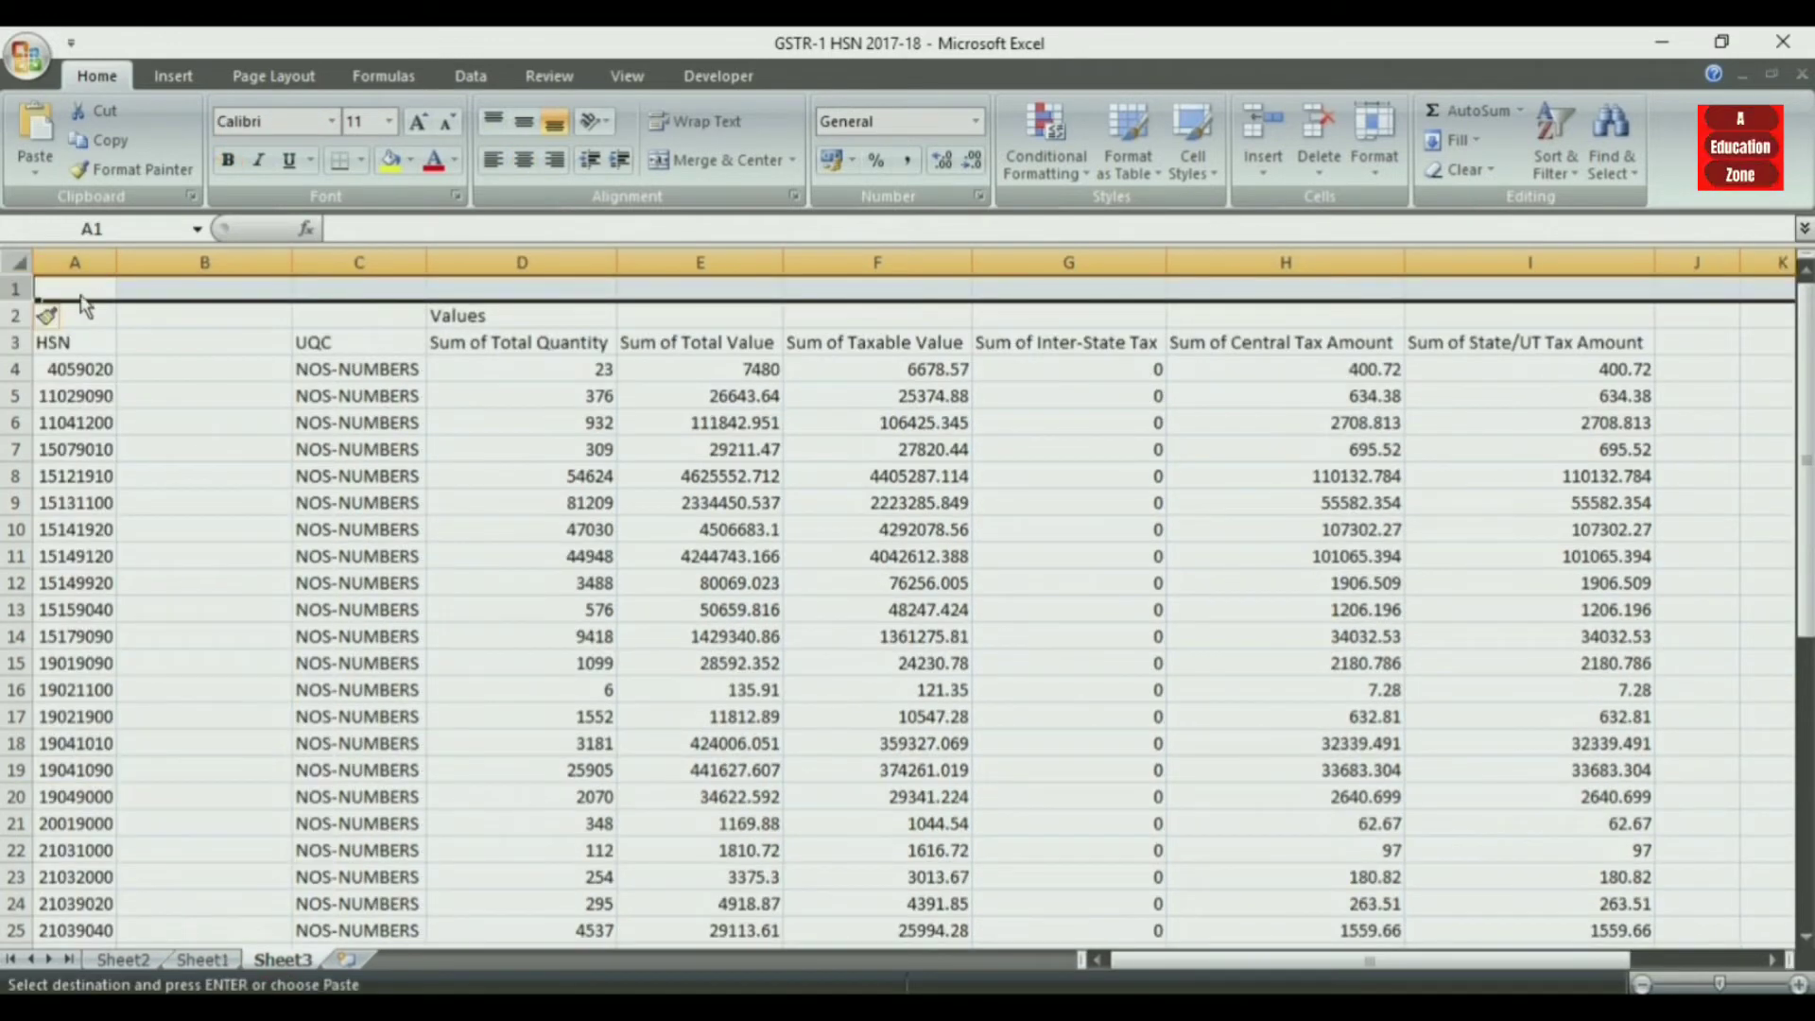
pyautogui.click(82, 296)
pyautogui.hotkey('ctrl', 'b')
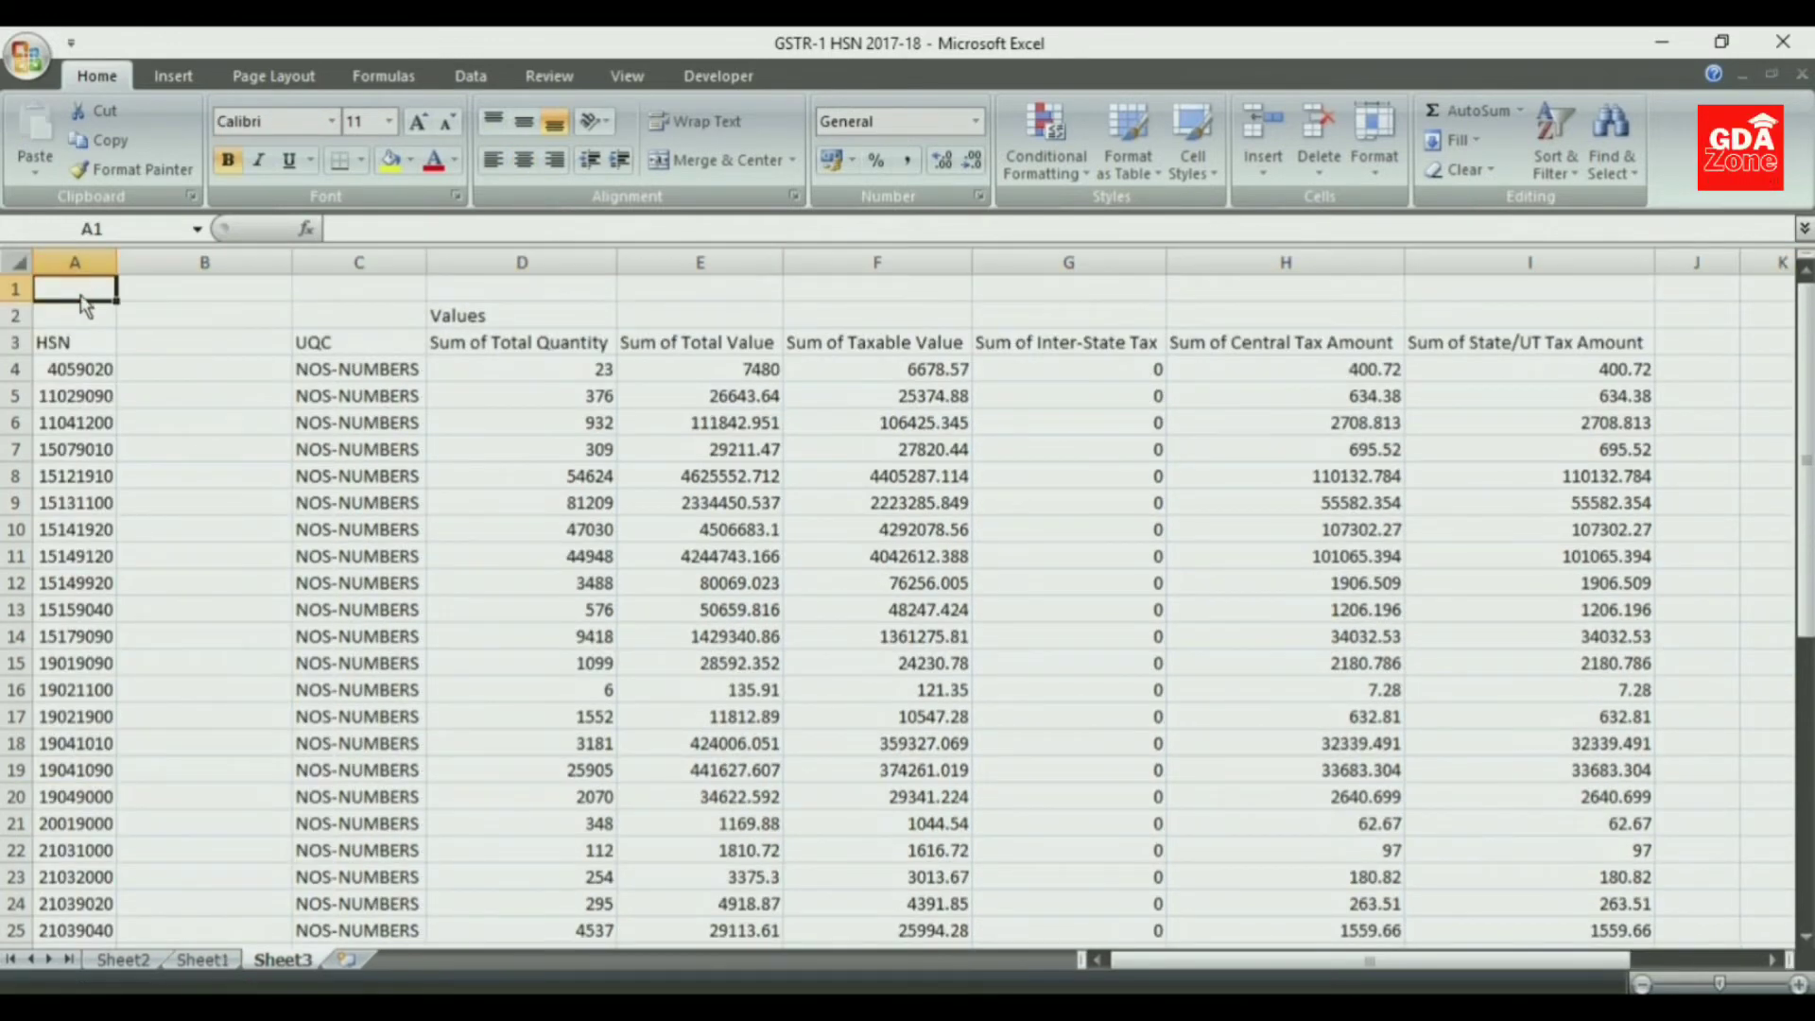
pyautogui.click(203, 959)
pyautogui.hotkey('ctrl', 'c')
pyautogui.hotkey('ctrl', 'pagedown')
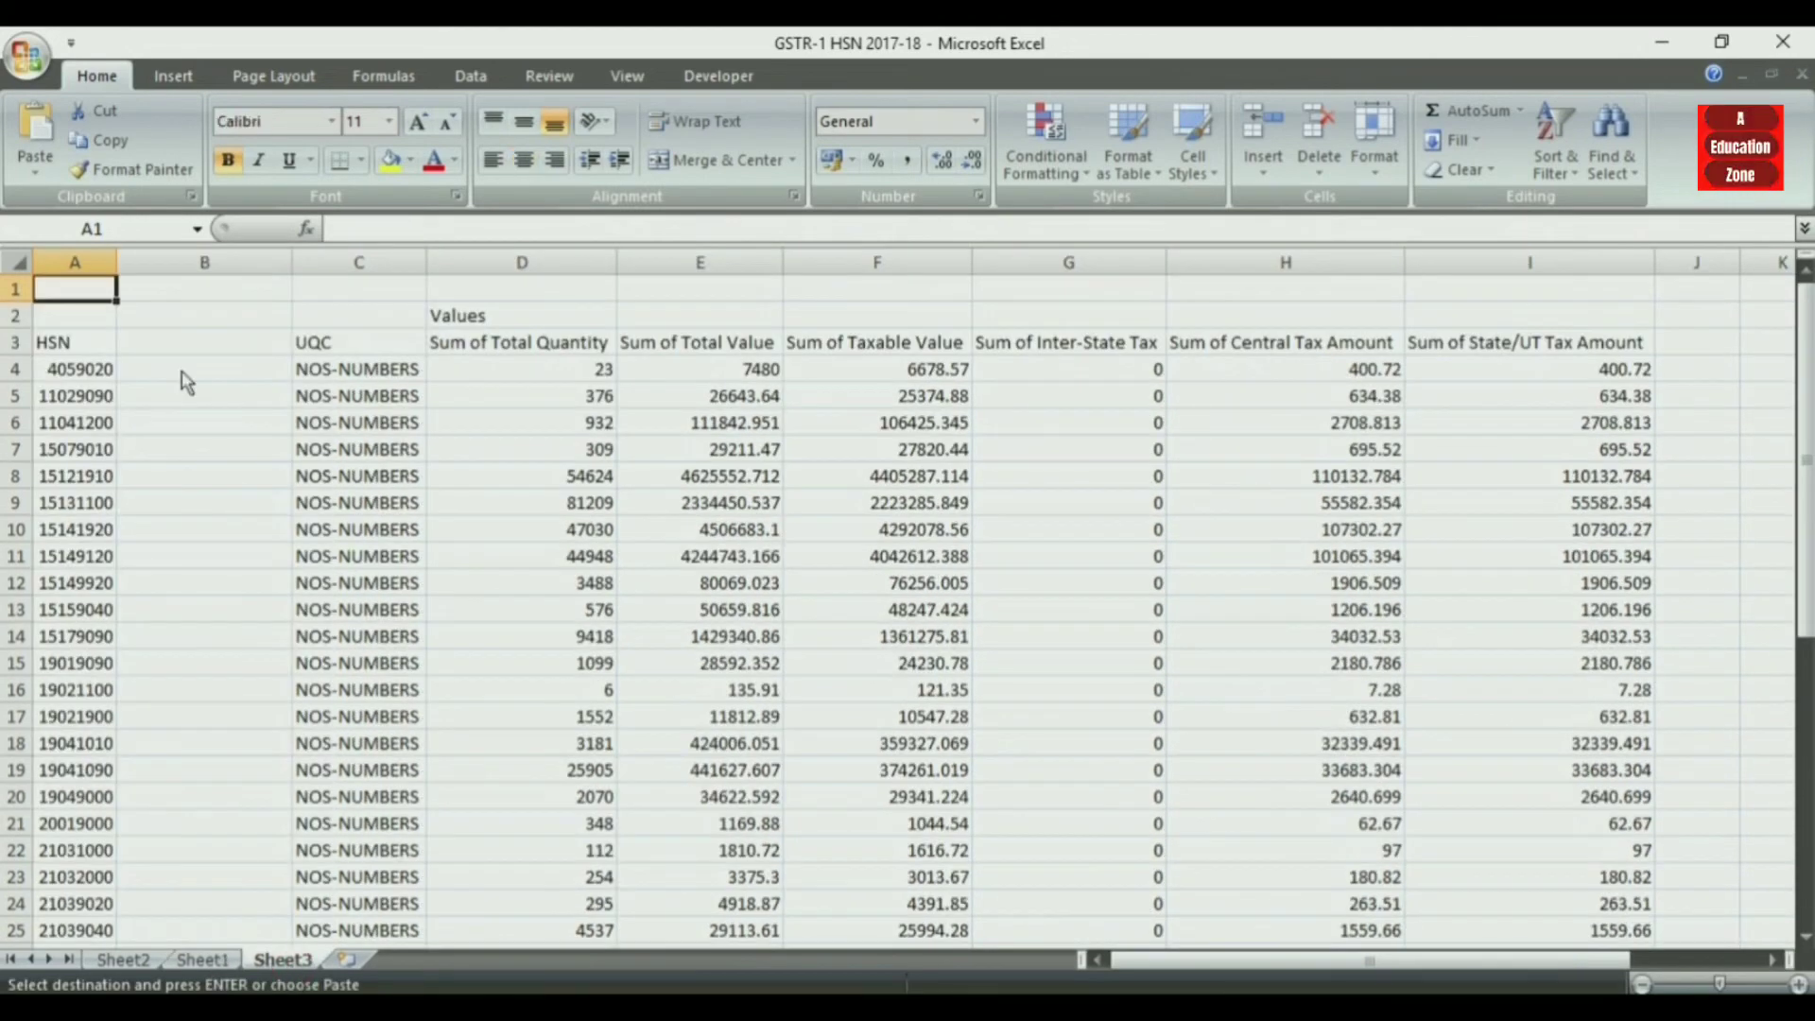
pyautogui.hotkey('ctrl', 'v')
pyautogui.click(522, 493)
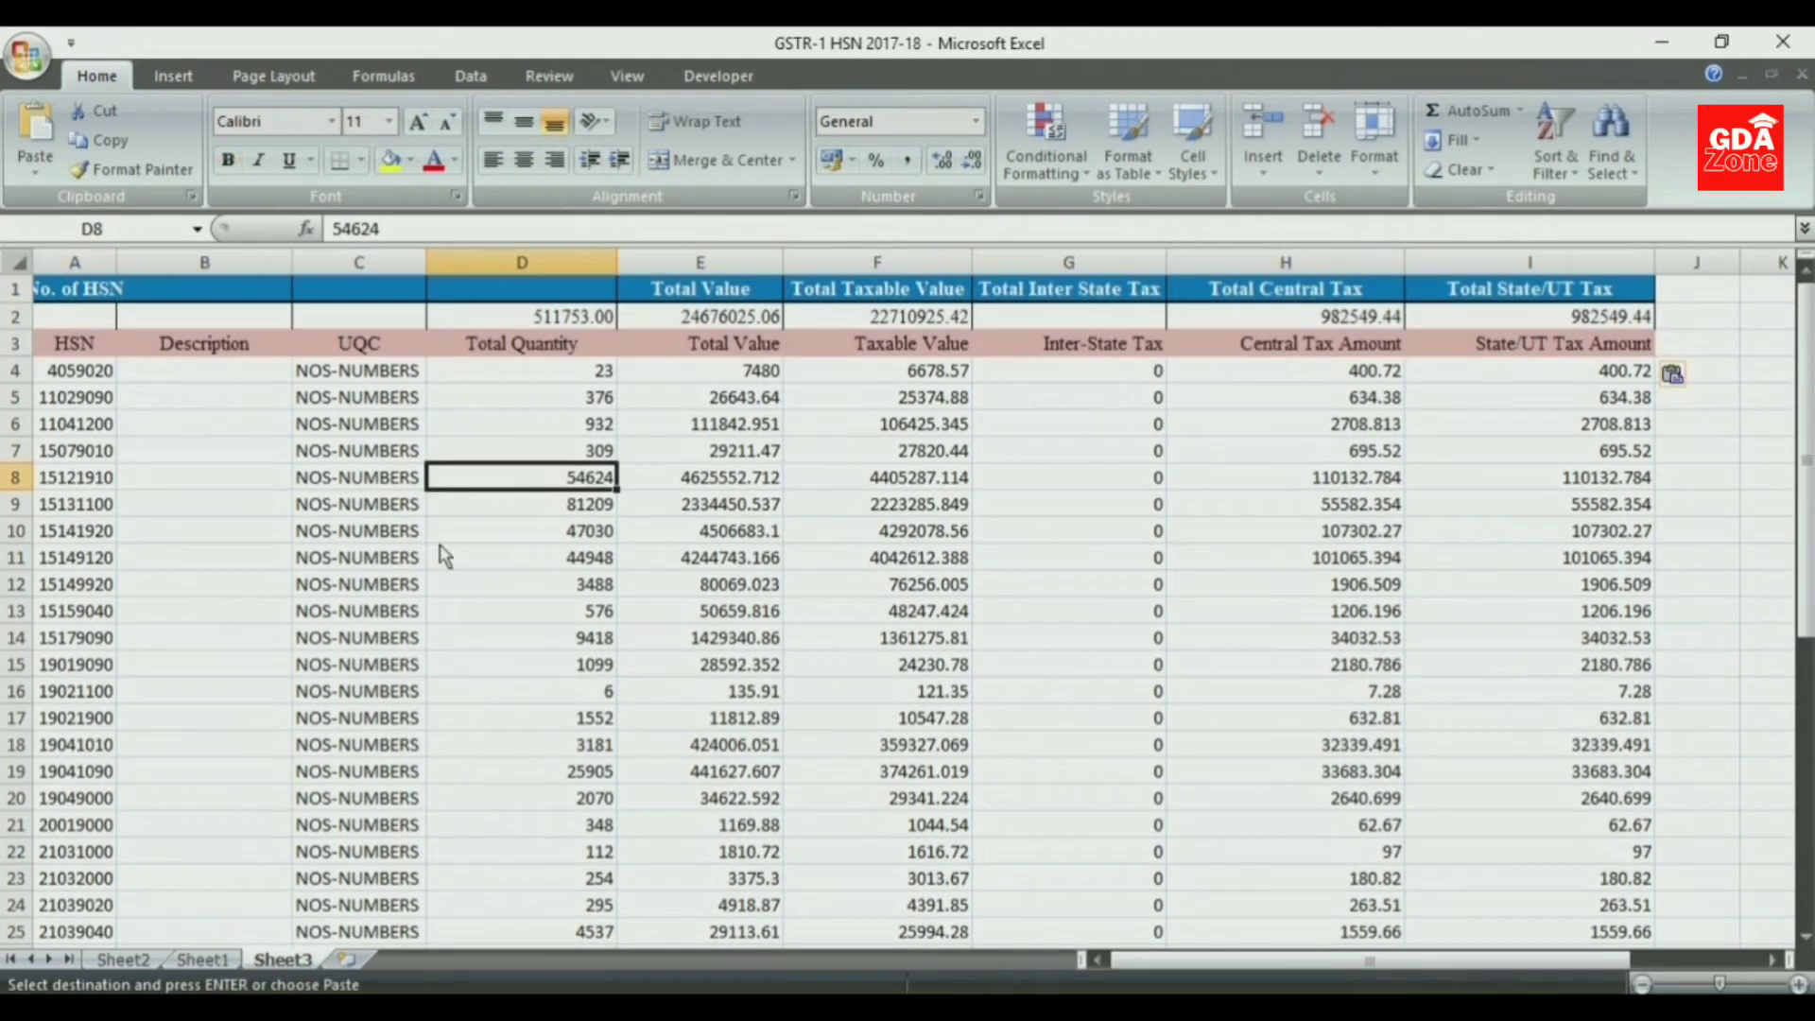
# - Start a VLOOKUP function in B4 of Sheet3 with A4 as the lookup value
pyautogui.click(206, 369)
pyautogui.click(305, 229)
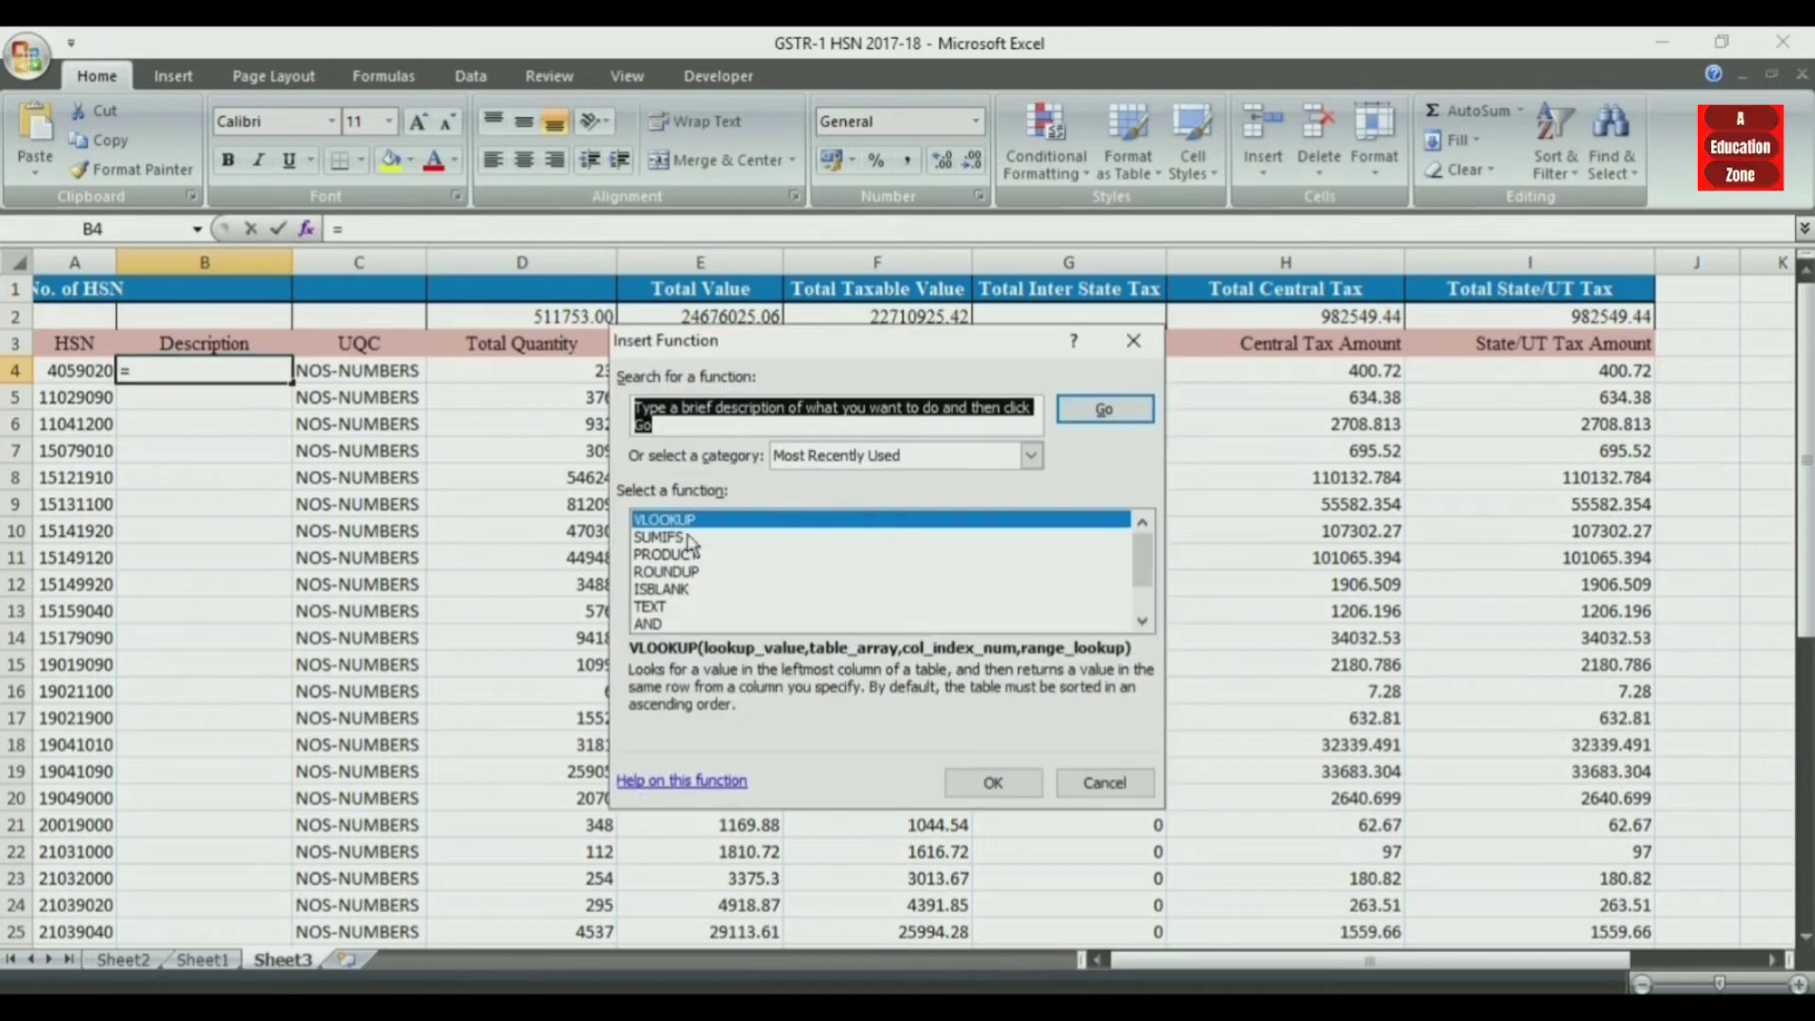
pyautogui.click(992, 782)
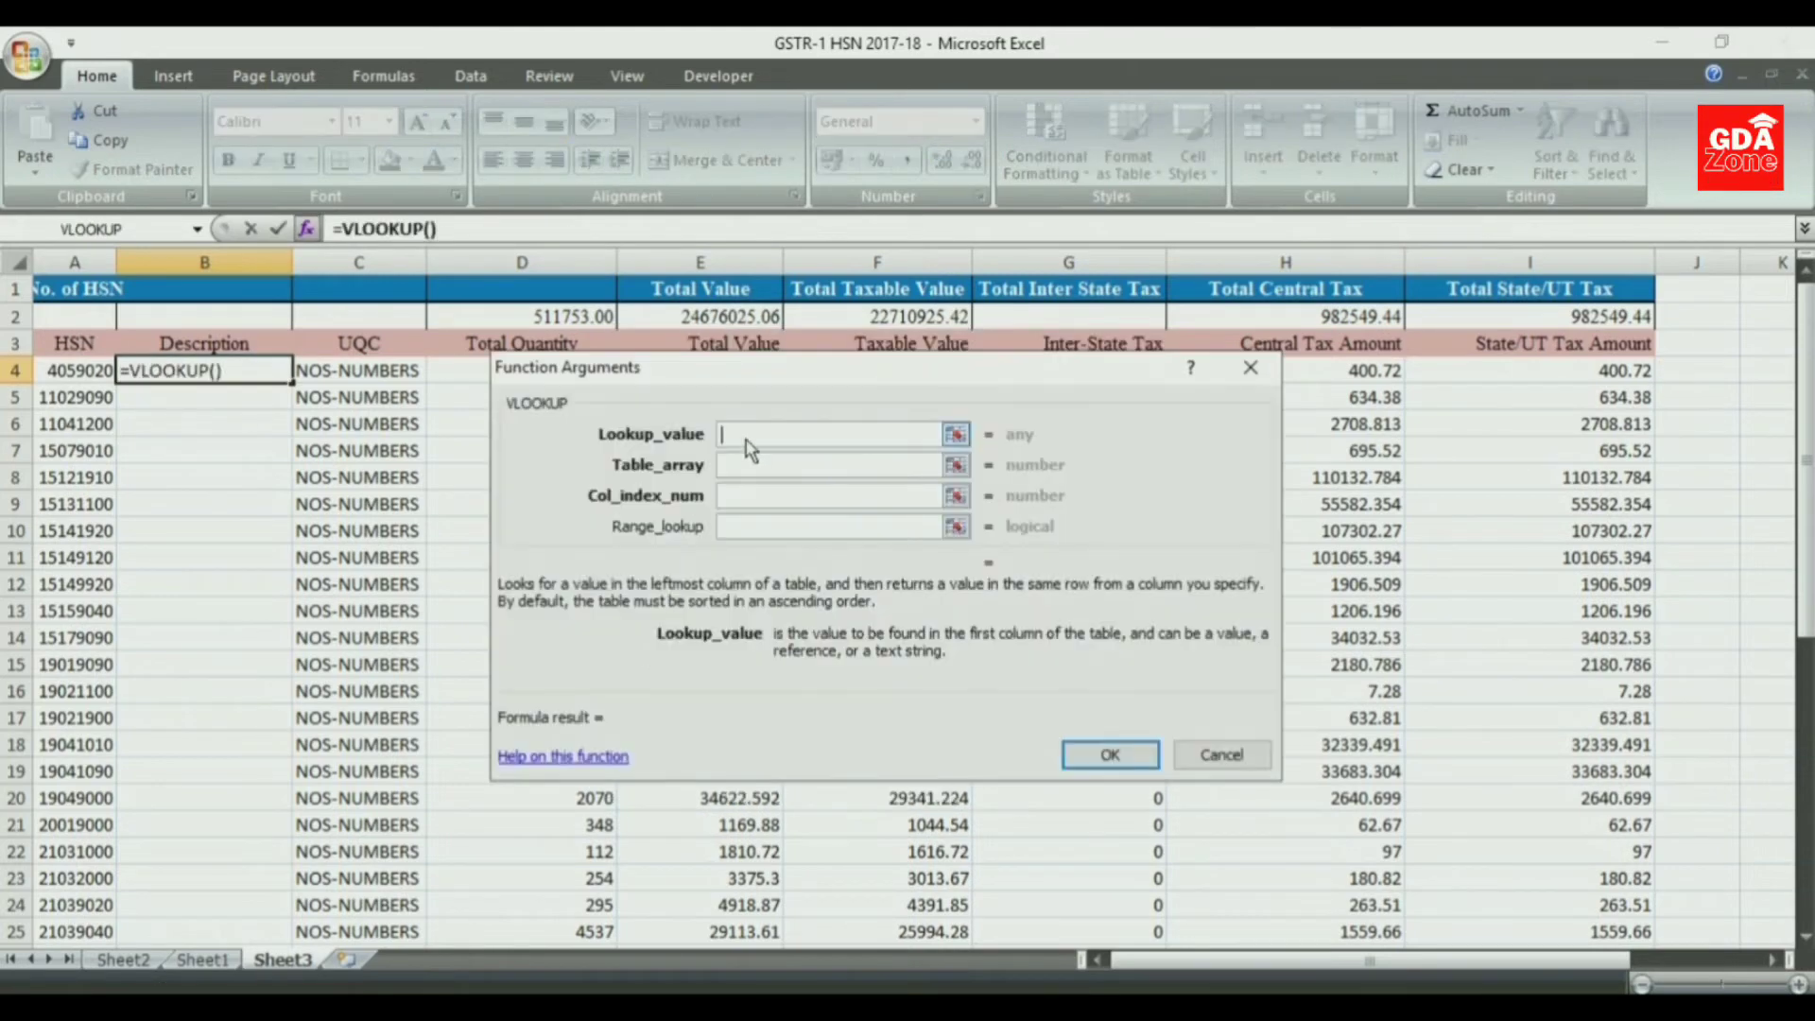
pyautogui.click(57, 374)
pyautogui.click(755, 467)
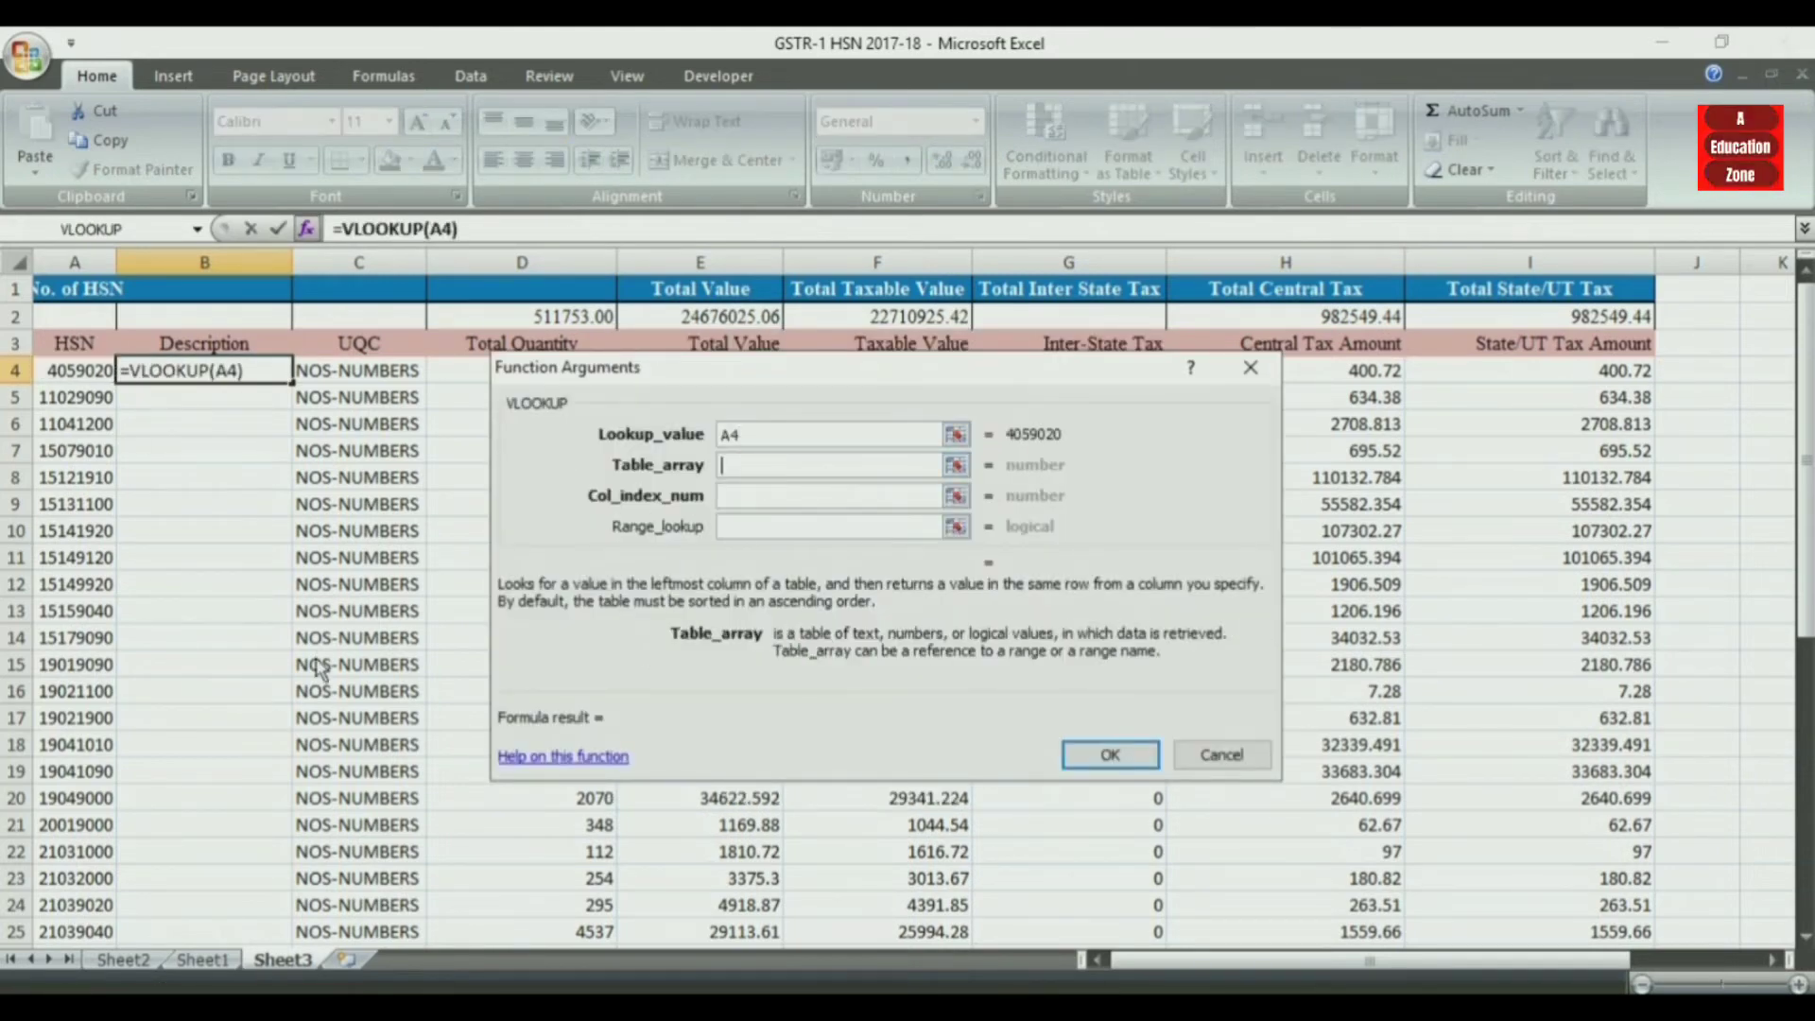
# - Set the VLOOKUP table array to the HSN and Description range Sheet1!A4:B349
pyautogui.click(202, 959)
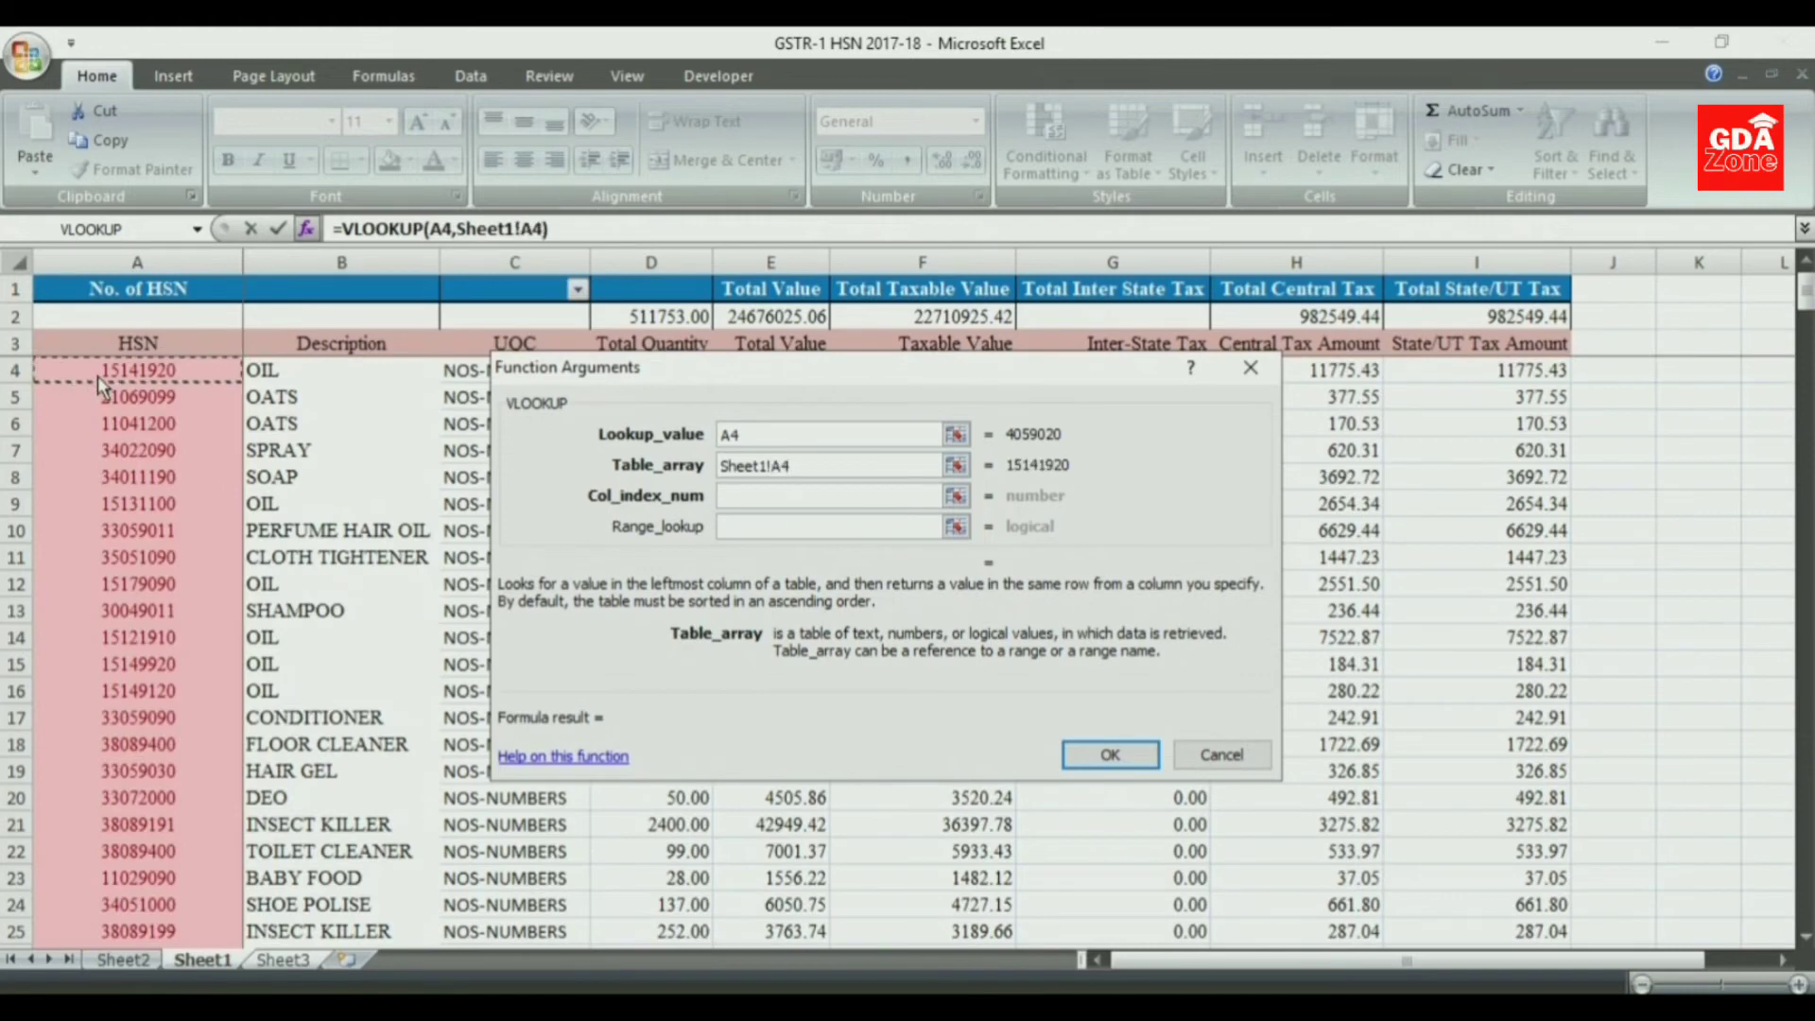
pyautogui.hotkey('shift', 'Down')
pyautogui.hotkey('shift', 'Down')
pyautogui.hotkey('shift', 'Down')
pyautogui.hotkey('shift', 'Down')
pyautogui.hotkey('shift', 'Down')
pyautogui.hotkey('shift', 'Down')
pyautogui.hotkey('shift', 'Down')
pyautogui.hotkey('shift', 'Down')
pyautogui.hotkey('shift', 'Down')
pyautogui.hotkey('shift', 'Down')
pyautogui.hotkey('shift', 'Down')
pyautogui.hotkey('shift', 'Down')
pyautogui.hotkey('shift', 'Down')
pyautogui.hotkey('shift', 'Down')
pyautogui.hotkey('shift', 'Down')
pyautogui.hotkey('shift', 'Down')
pyautogui.hotkey('shift', 'Down')
pyautogui.hotkey('shift', 'Down')
pyautogui.hotkey('shift', 'Down')
pyautogui.hotkey('shift', 'Down')
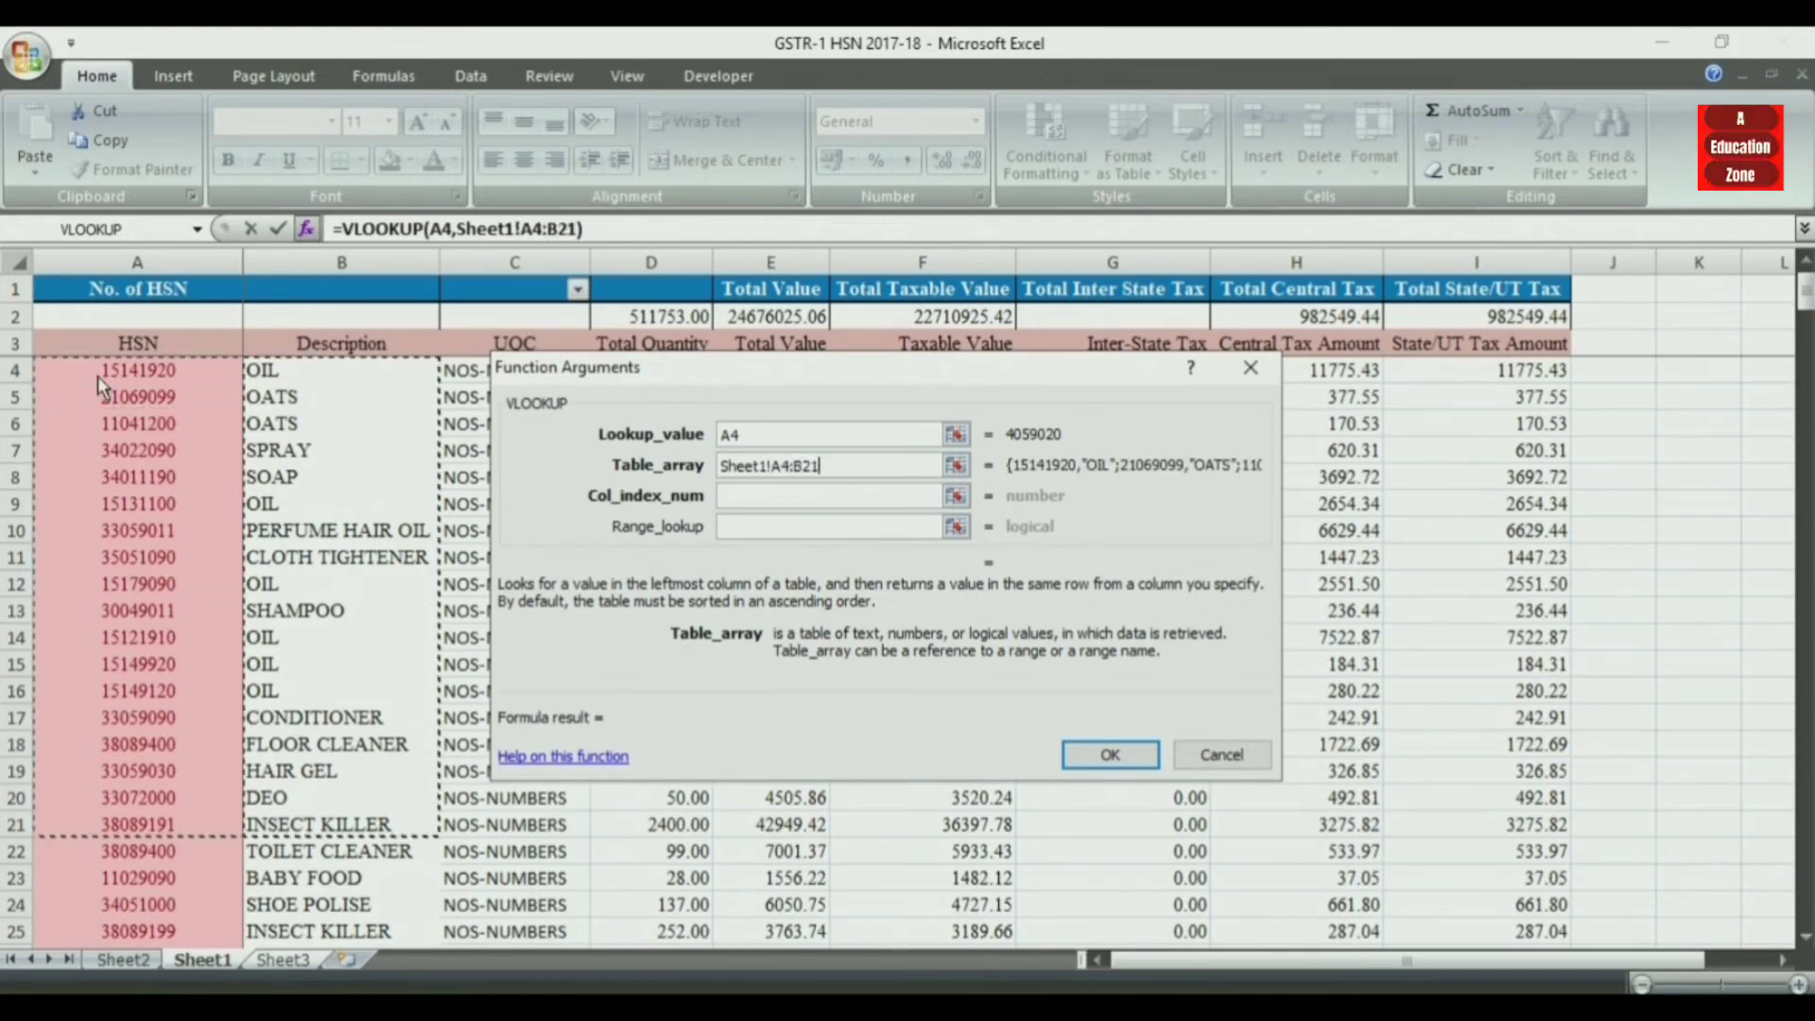
pyautogui.hotkey('shift', 'Down')
pyautogui.hotkey('shift', 'Down')
pyautogui.hotkey('shift', 'Down')
pyautogui.hotkey('shift', 'Down')
pyautogui.hotkey('shift', 'Down')
pyautogui.hotkey('shift', 'Down')
pyautogui.hotkey('shift', 'Down')
pyautogui.hotkey('shift', 'Down')
pyautogui.hotkey('shift', 'Down')
pyautogui.hotkey('shift', 'Down')
pyautogui.hotkey('shift', 'Down')
pyautogui.hotkey('shift', 'Down')
pyautogui.hotkey('shift', 'Down')
pyautogui.hotkey('shift', 'Down')
pyautogui.hotkey('shift', 'Down')
pyautogui.hotkey('shift', 'Down')
pyautogui.hotkey('shift', 'Down')
pyautogui.hotkey('shift', 'Down')
pyautogui.hotkey('shift', 'Down')
pyautogui.hotkey('shift', 'Down')
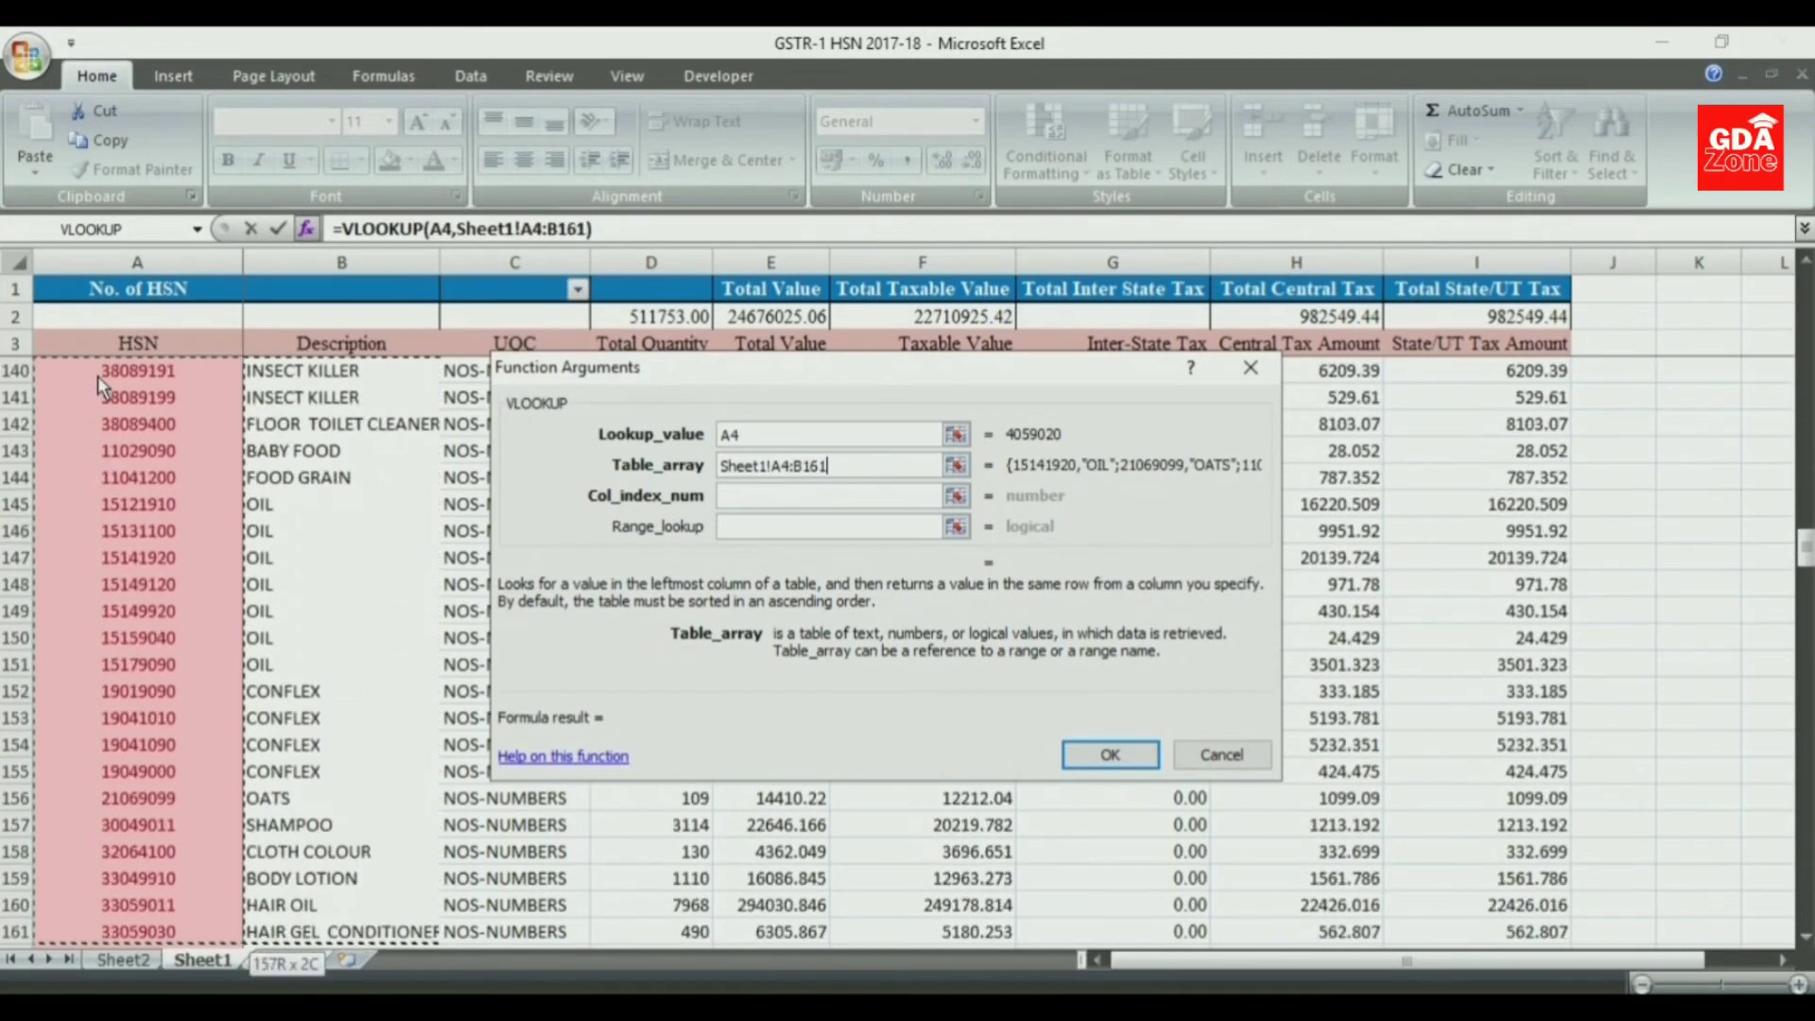
pyautogui.hotkey('shift', 'Down')
pyautogui.hotkey('shift', 'Down')
pyautogui.hotkey('shift', 'Down')
pyautogui.hotkey('shift', 'Down')
pyautogui.hotkey('shift', 'Down')
pyautogui.hotkey('shift', 'Down')
pyautogui.hotkey('shift', 'Down')
pyautogui.hotkey('shift', 'Down')
pyautogui.hotkey('shift', 'Down')
pyautogui.hotkey('shift', 'Down')
pyautogui.hotkey('shift', 'Down')
pyautogui.hotkey('shift', 'Down')
pyautogui.hotkey('shift', 'Down')
pyautogui.hotkey('shift', 'Down')
pyautogui.hotkey('shift', 'Down')
pyautogui.hotkey('shift', 'Down')
pyautogui.hotkey('shift', 'Down')
pyautogui.hotkey('shift', 'Down')
pyautogui.hotkey('shift', 'Down')
pyautogui.hotkey('shift', 'Down')
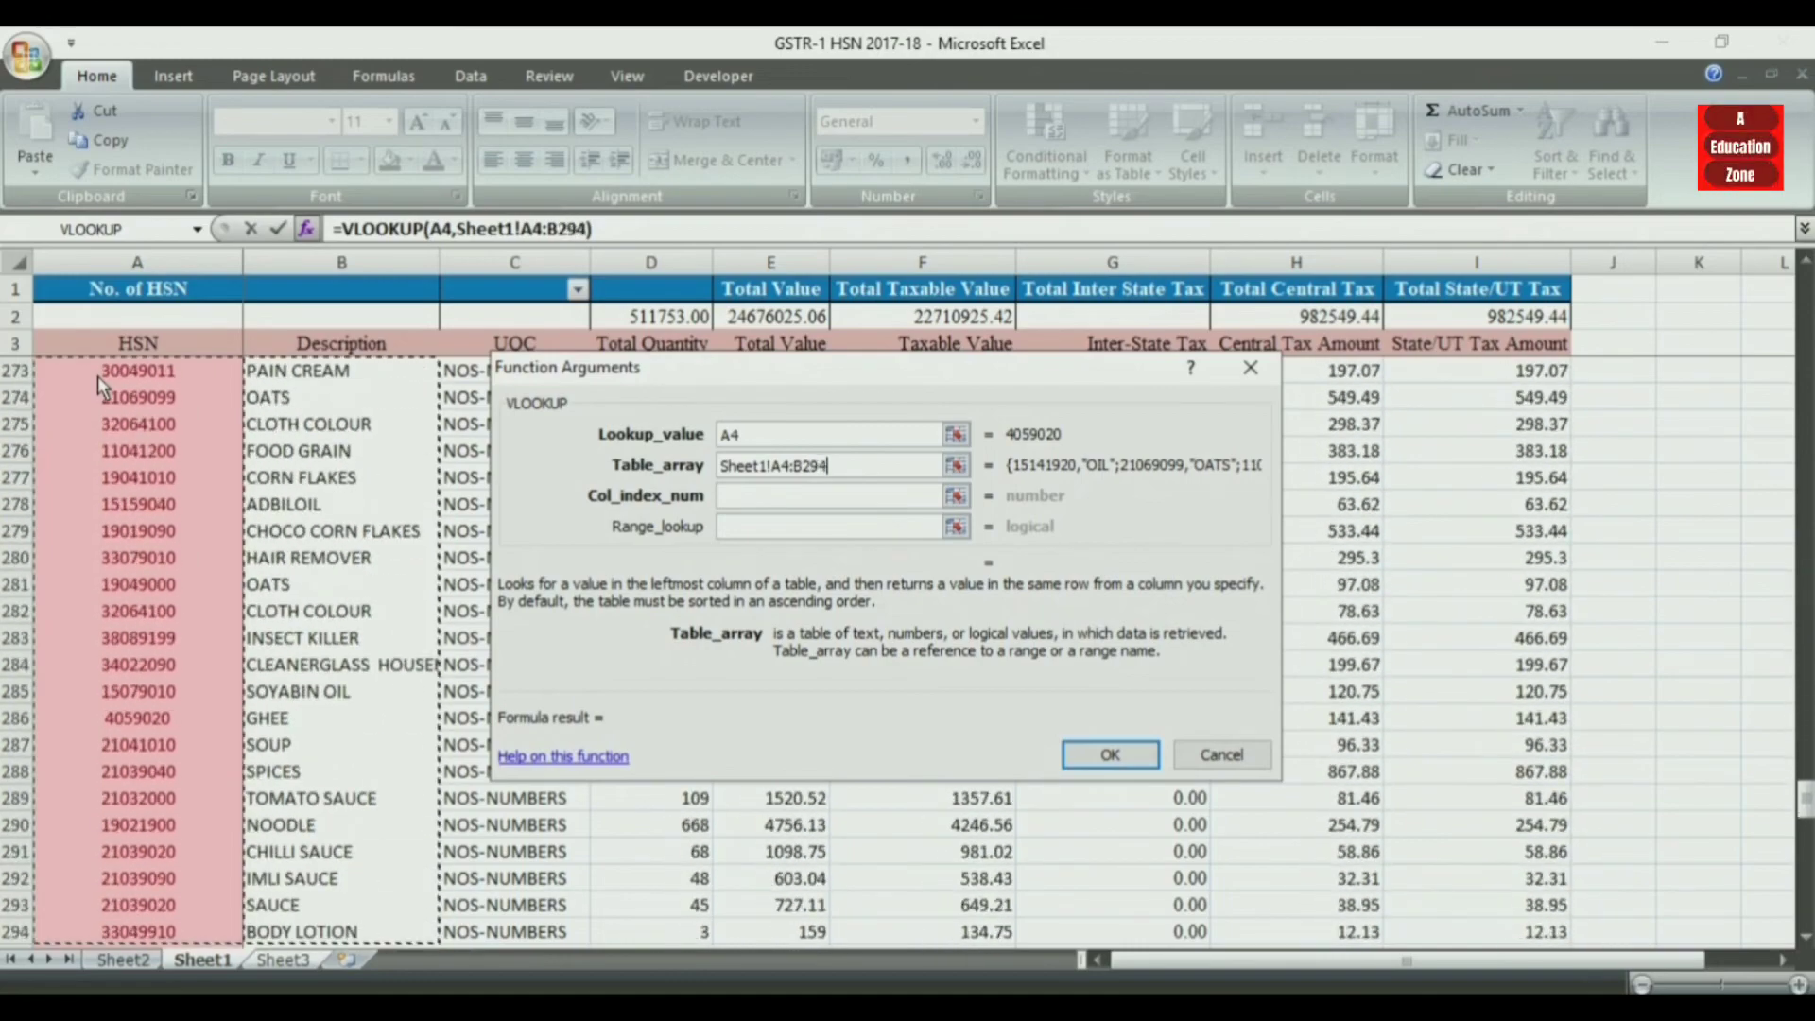
pyautogui.hotkey('shift', 'Up')
pyautogui.hotkey('shift', 'Up')
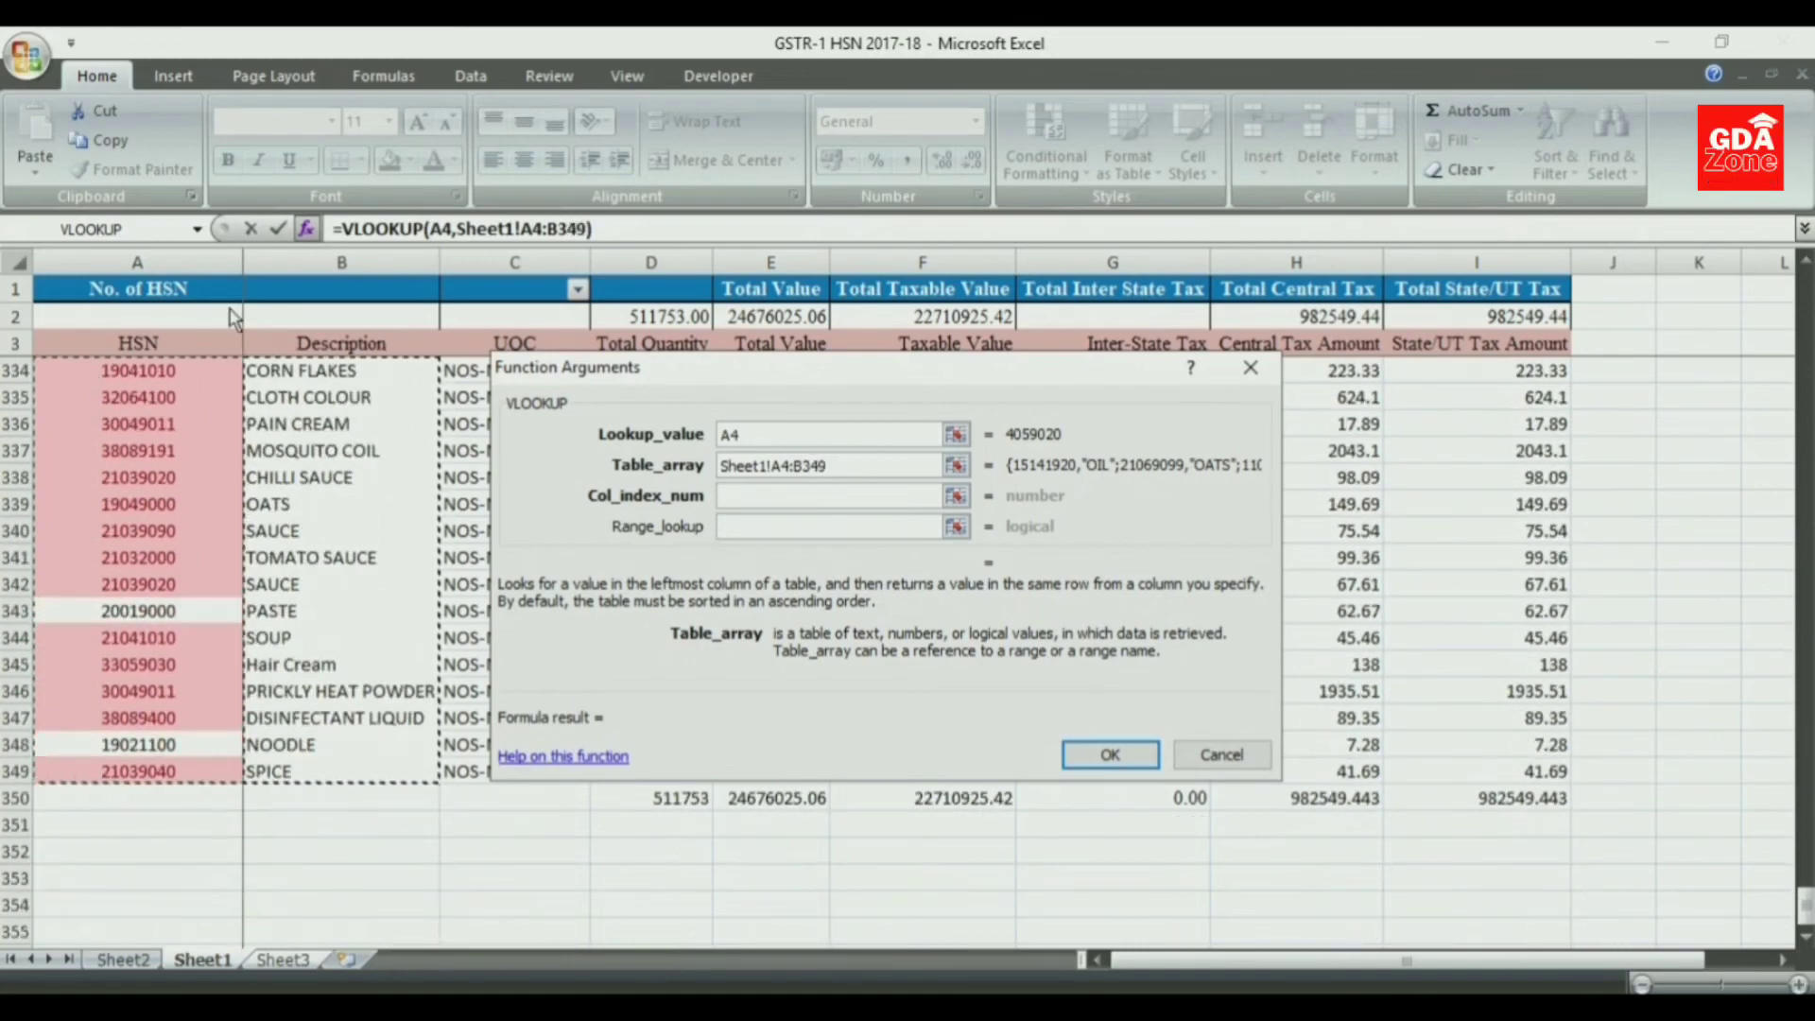
# - Set the VLOOKUP column index to 2 and the range lookup to 0, and enter the formula in B4
pyautogui.click(747, 496)
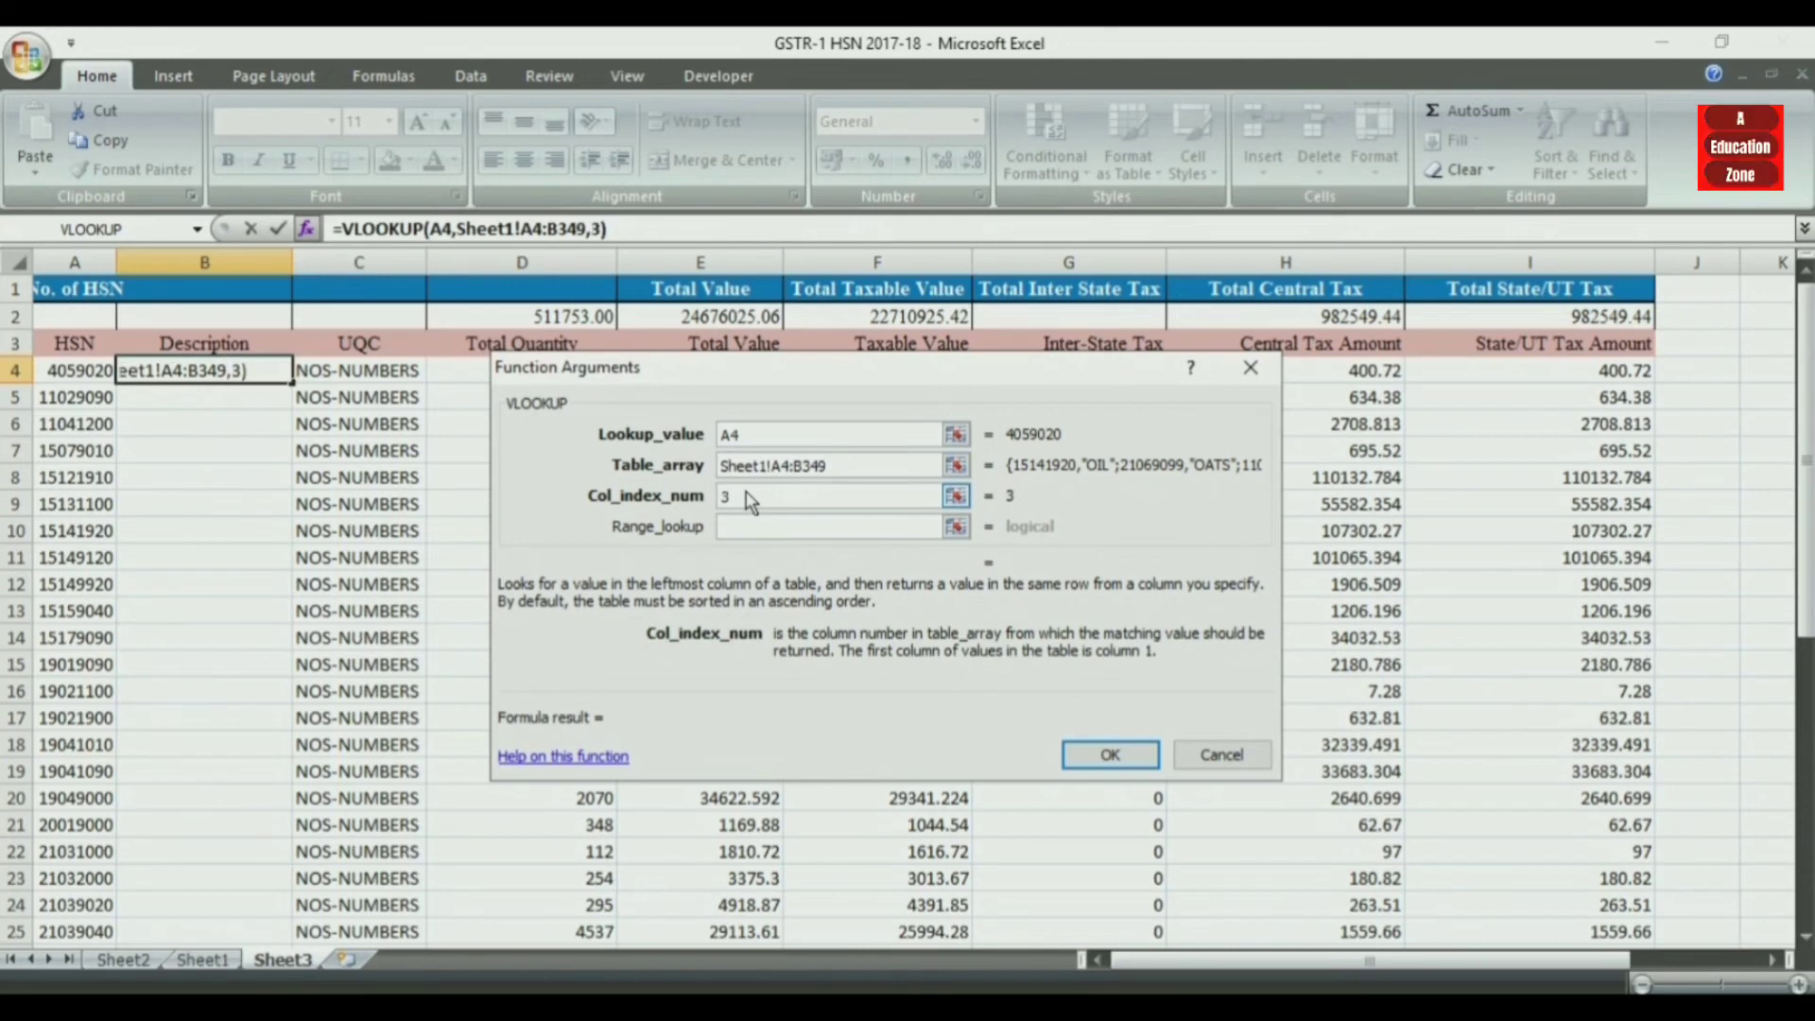
pyautogui.click(753, 533)
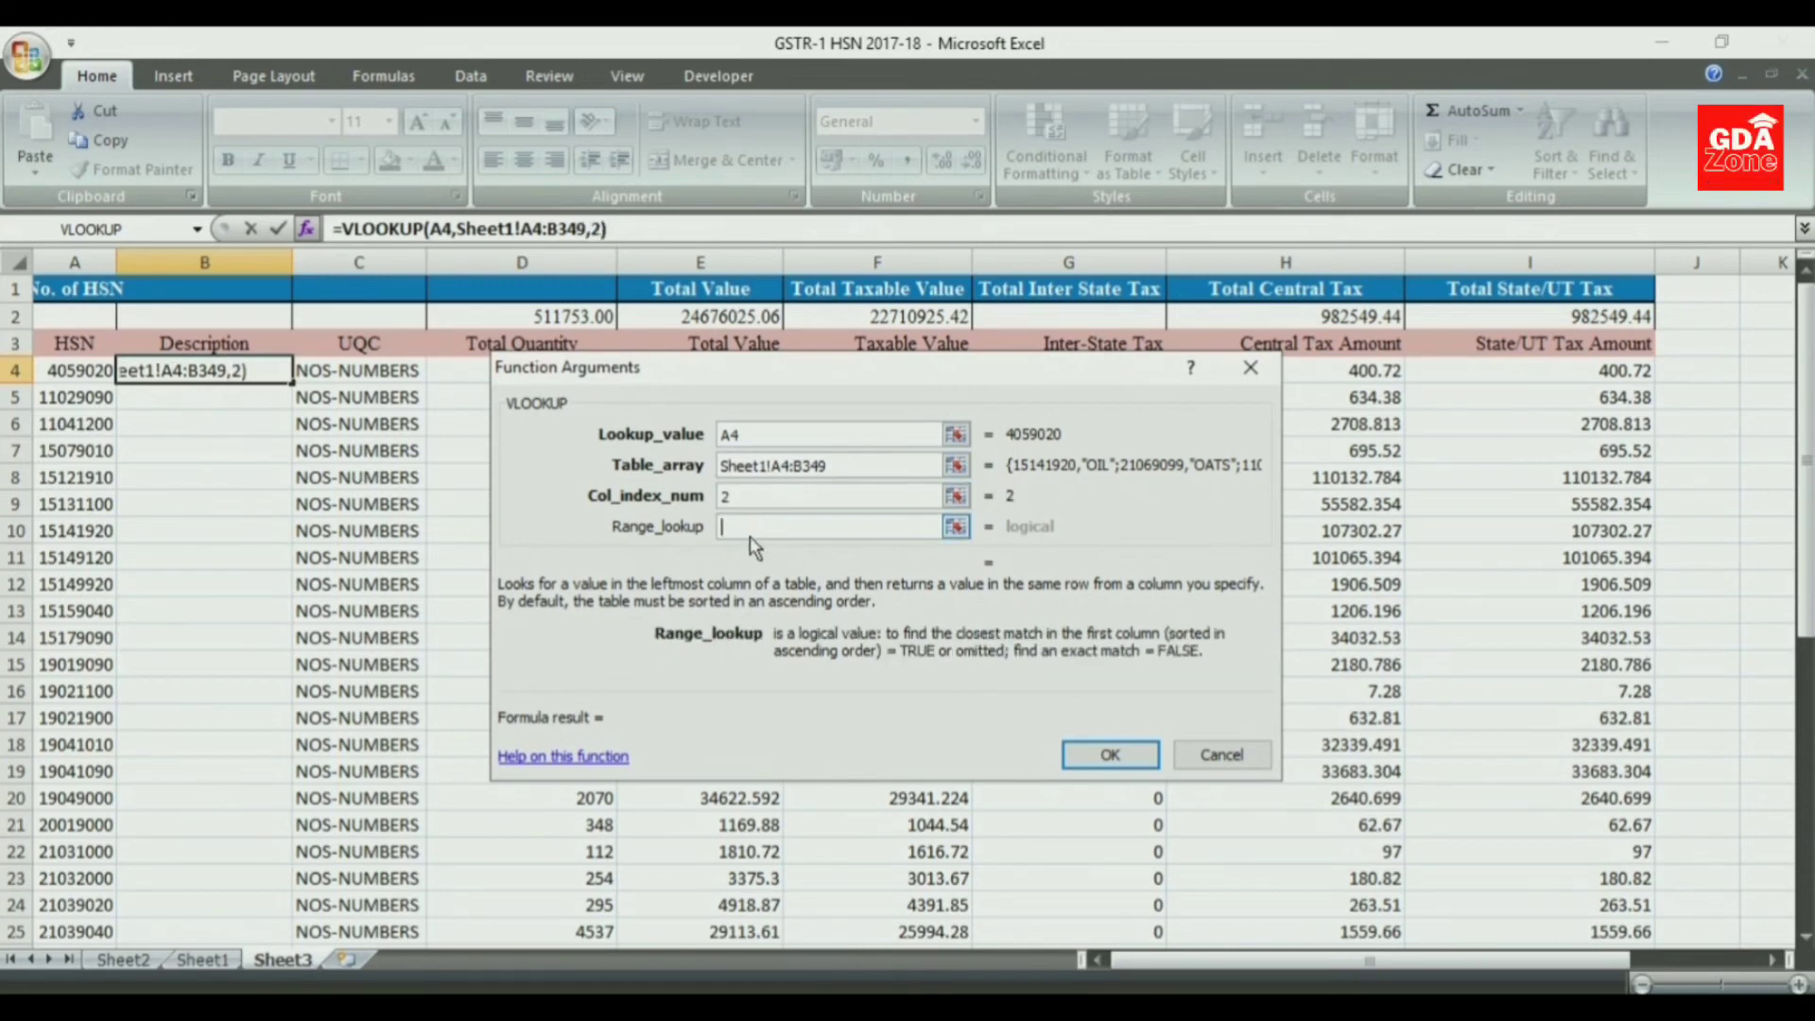
pyautogui.write('-')
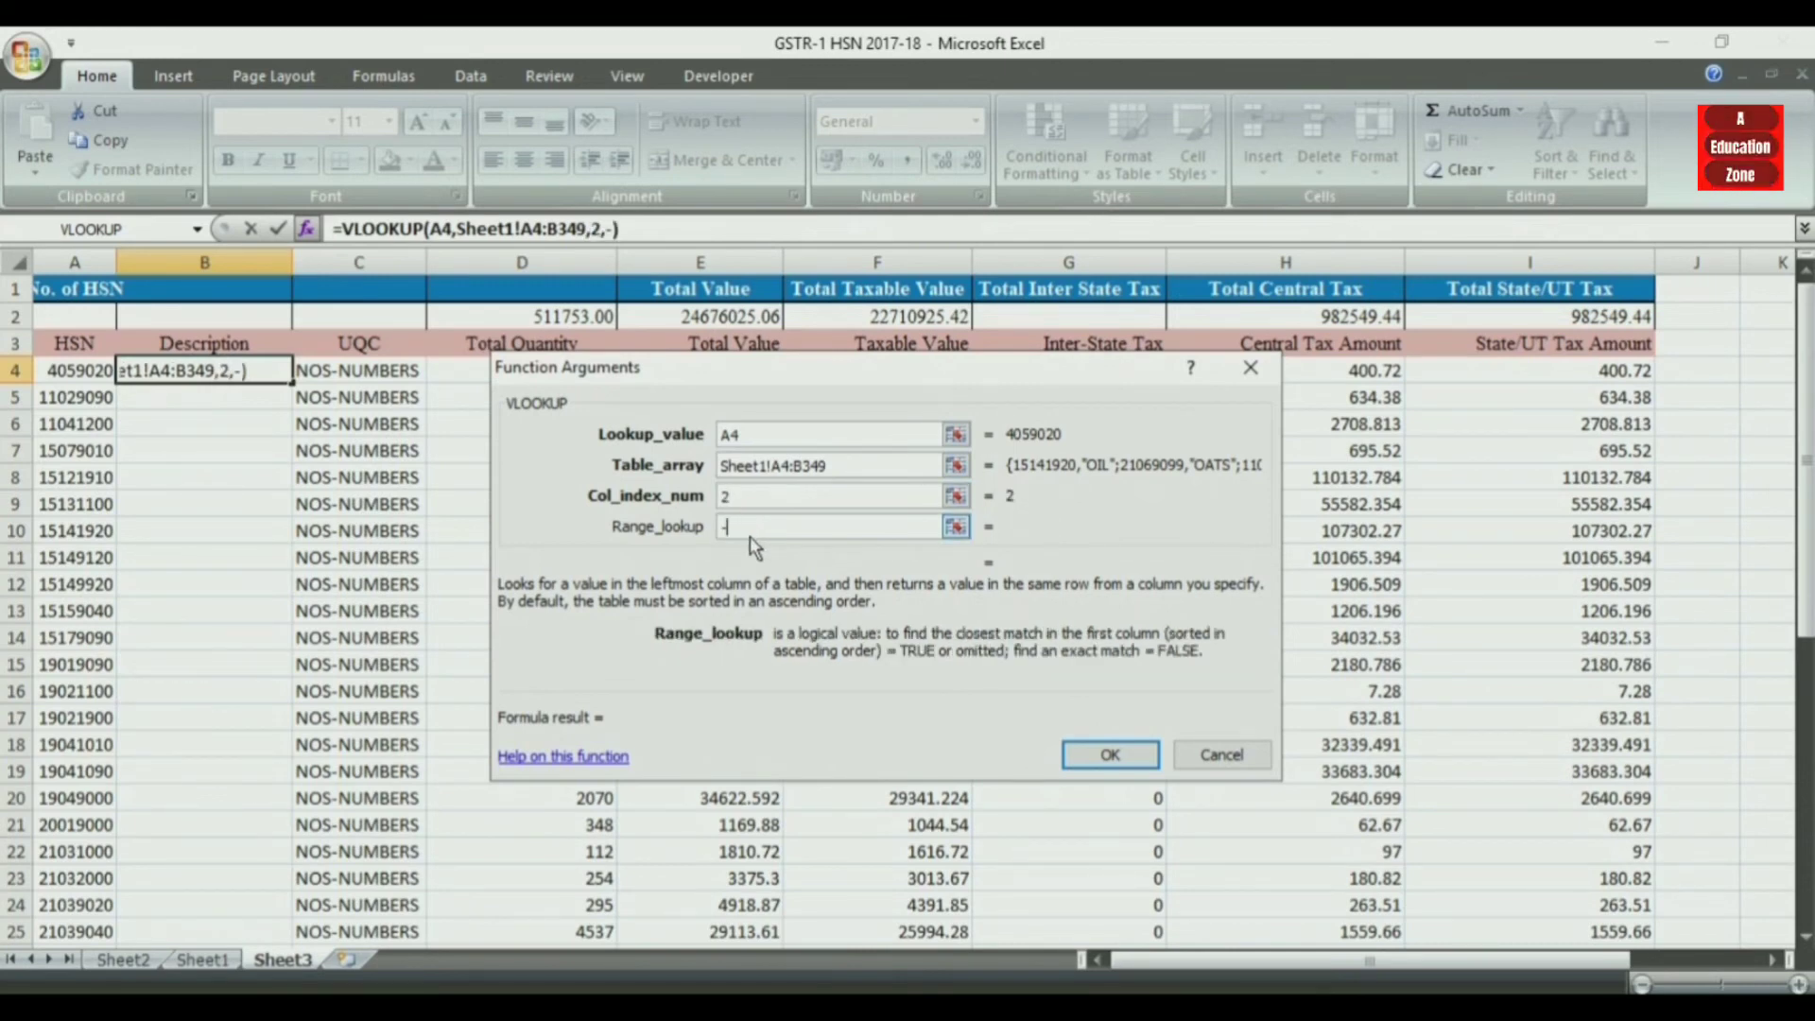
pyautogui.press('BackSpace')
pyautogui.write('0')
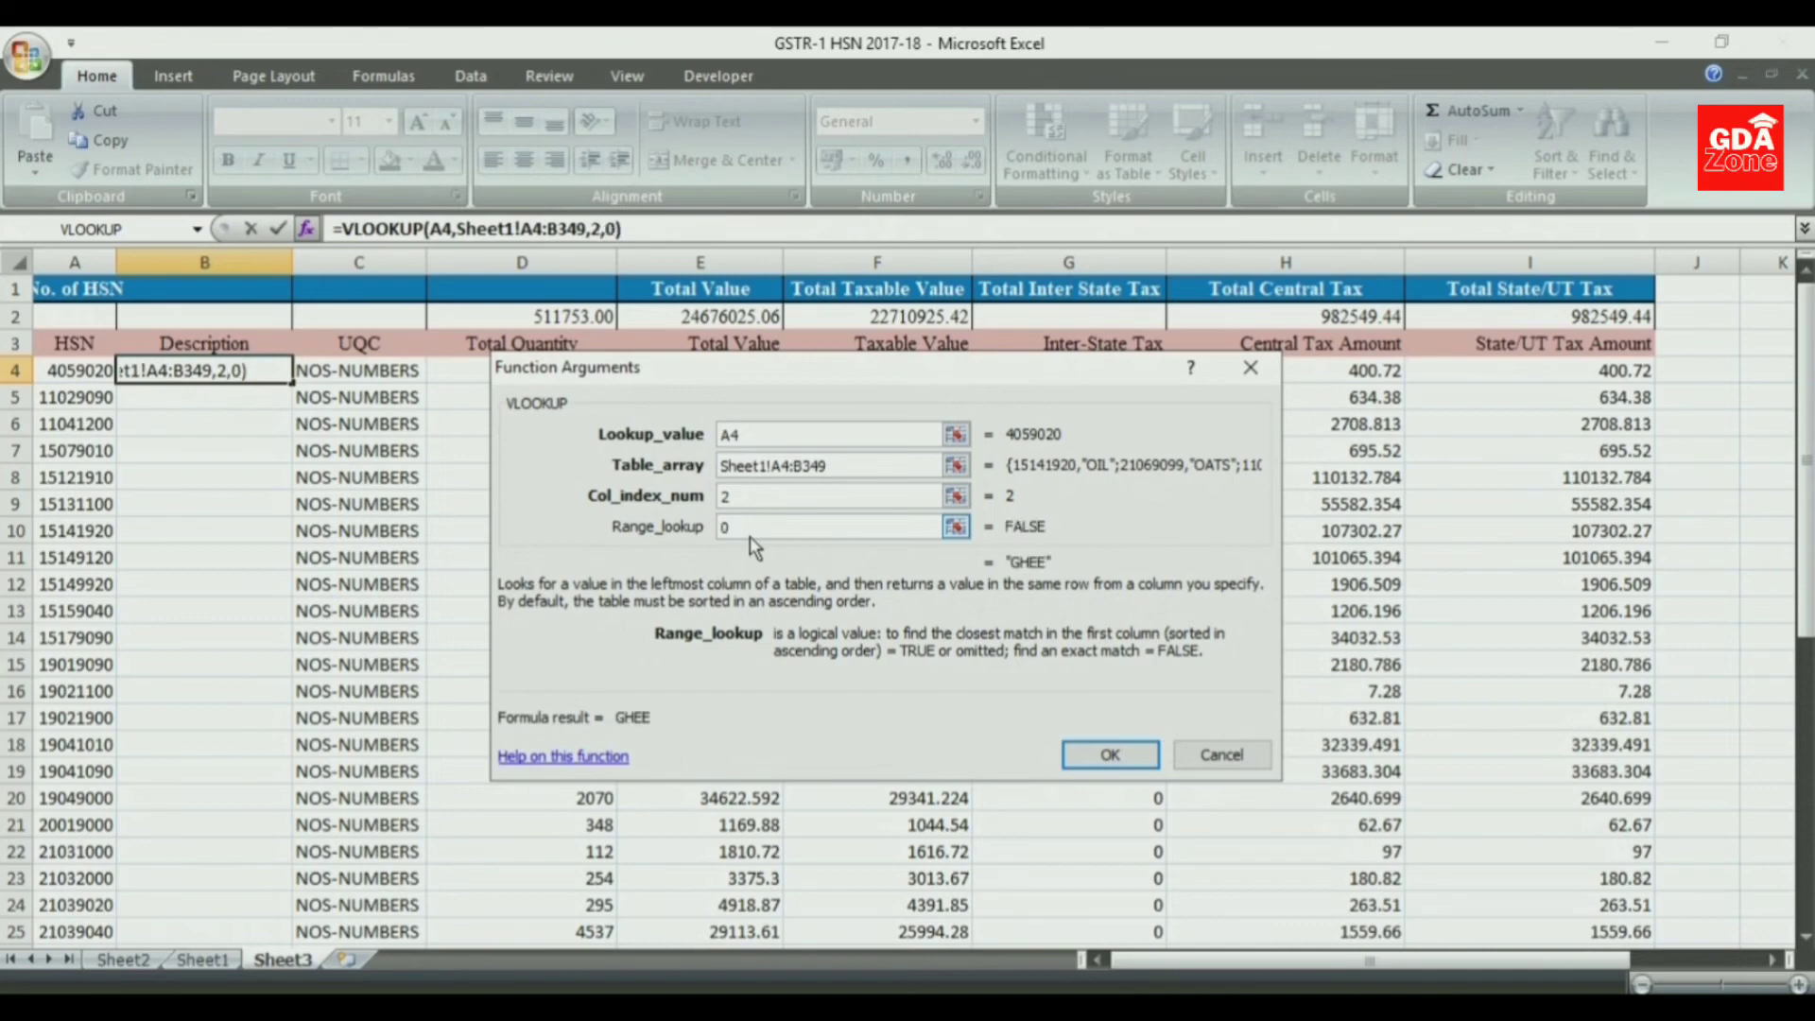
pyautogui.click(1097, 756)
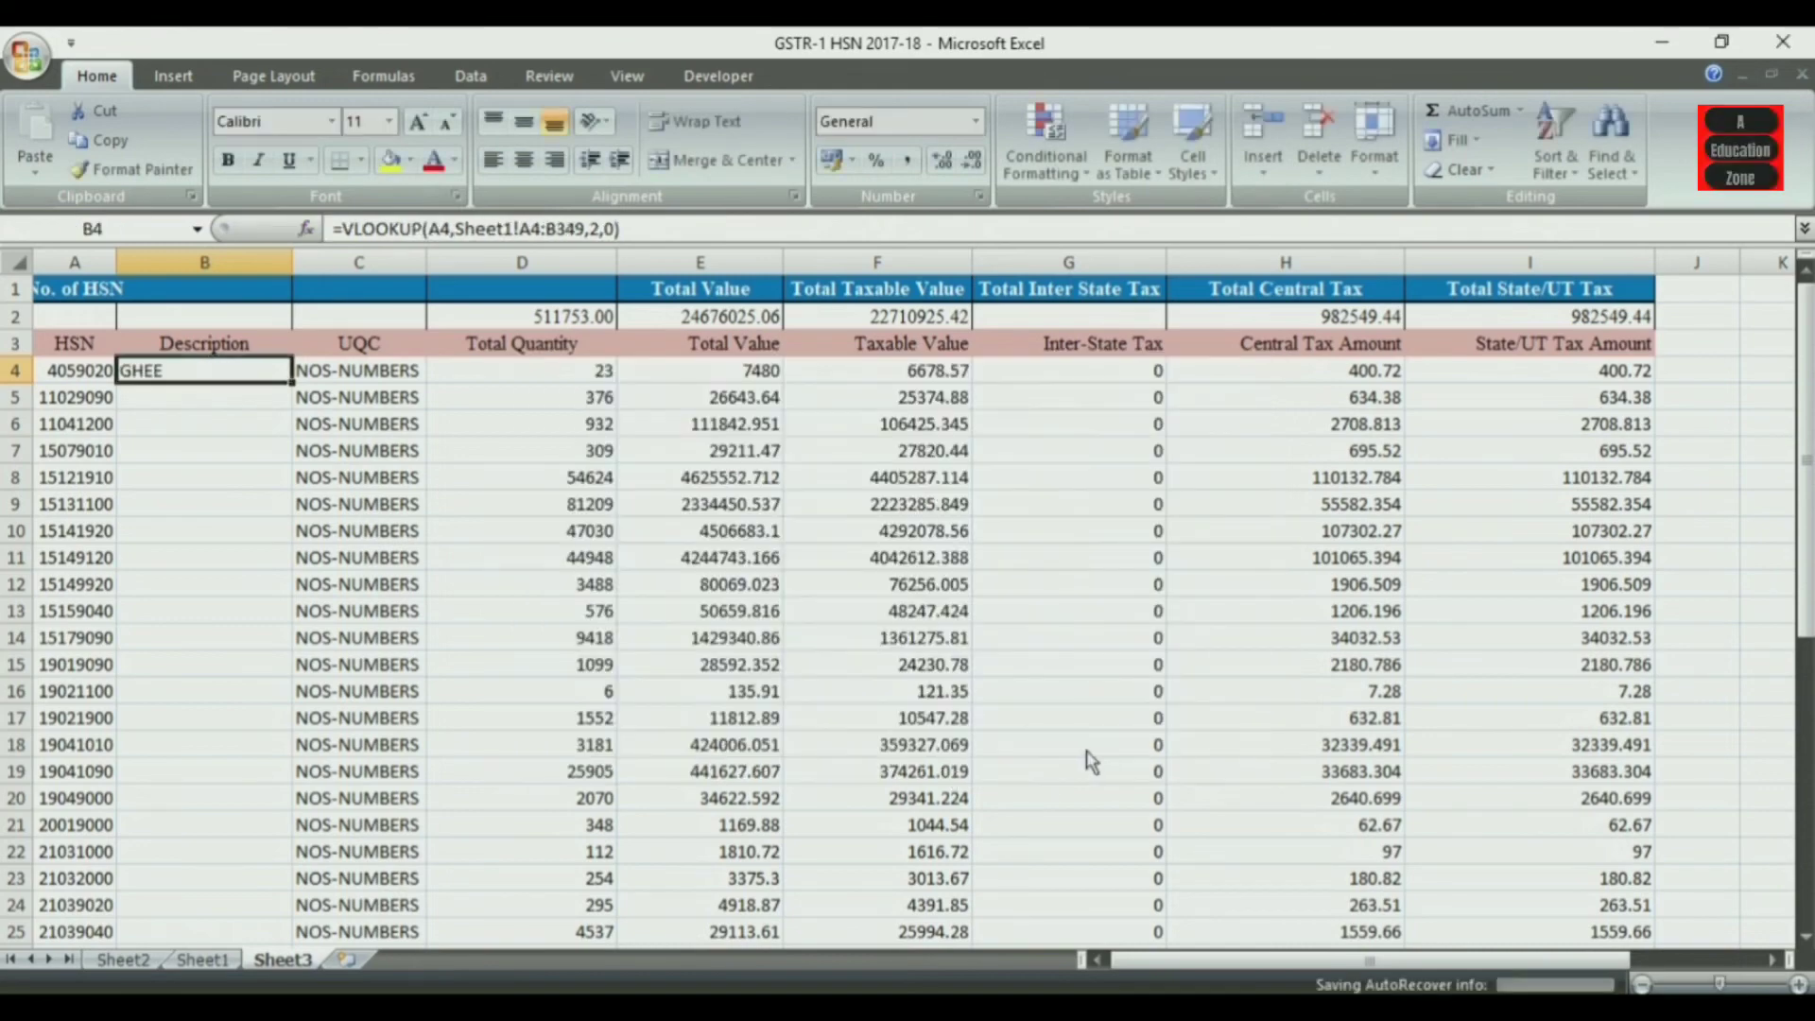
# - Fill the Description formula from B4 down to the last HSN row and widen column A
pyautogui.doubleClick(292, 384)
pyautogui.moveTo(1807, 470); pyautogui.dragTo(1795, 383)
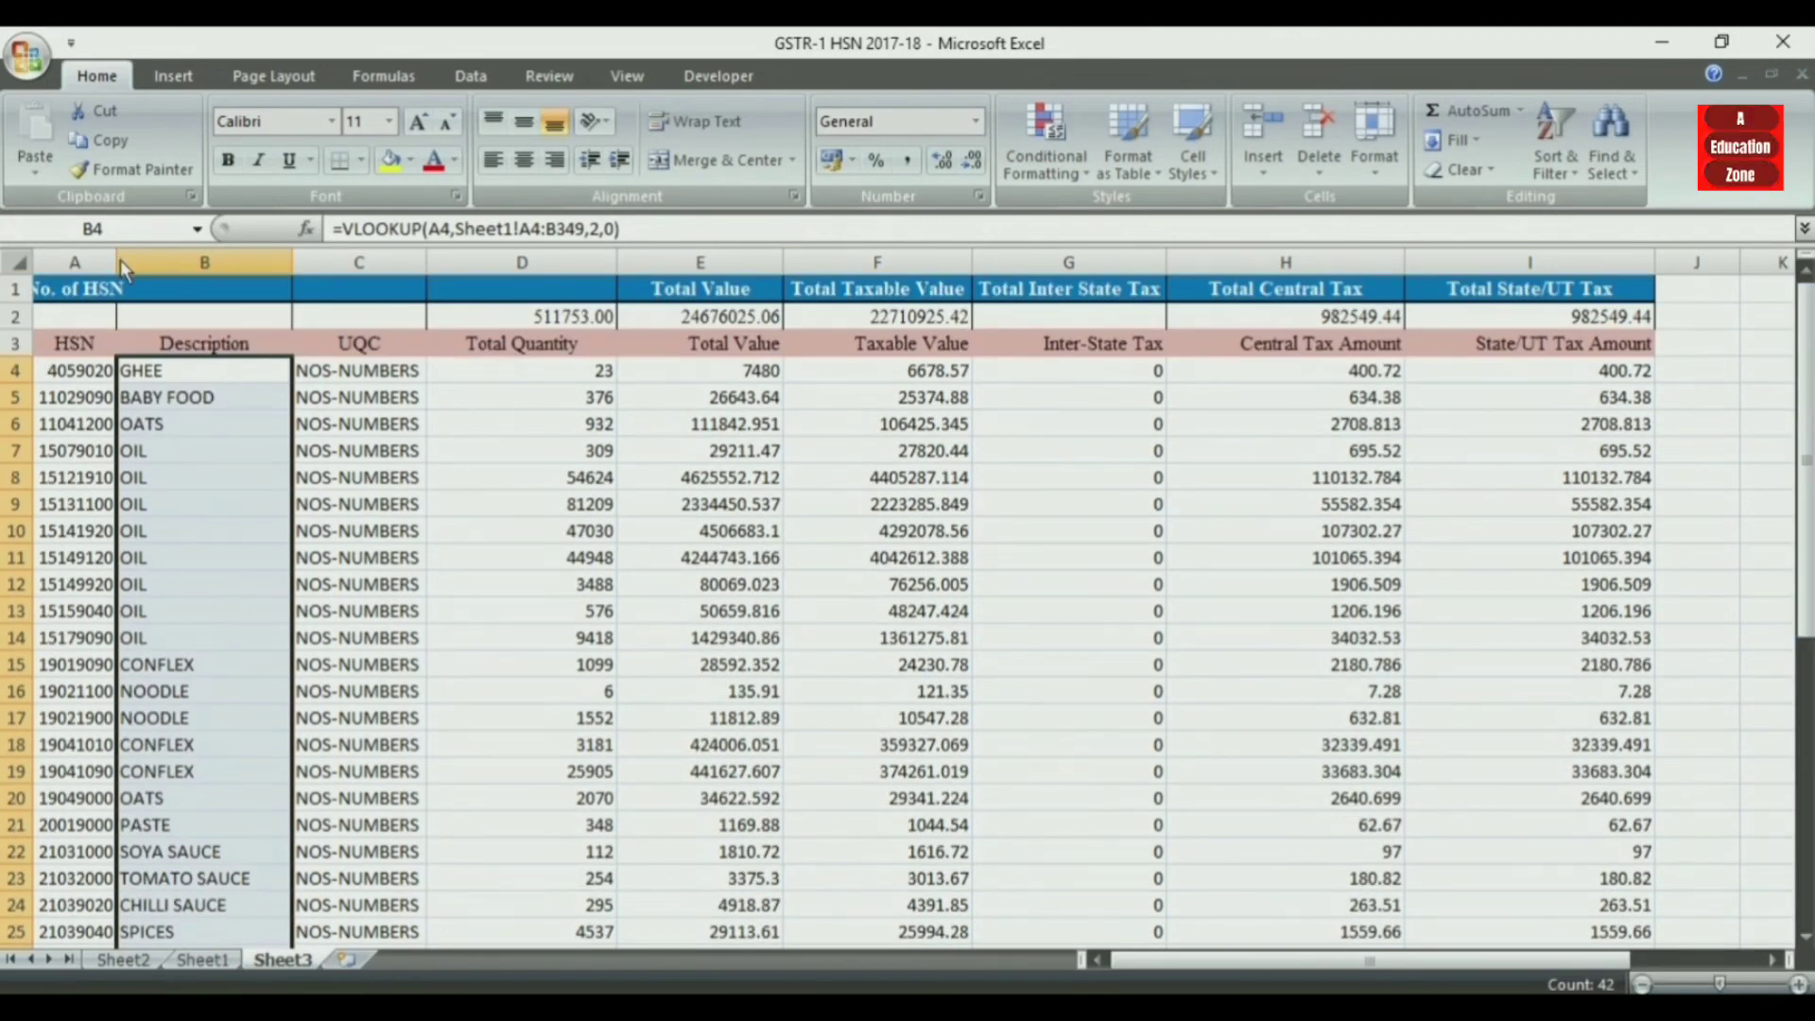
pyautogui.moveTo(121, 259); pyautogui.dragTo(213, 268)
pyautogui.click(662, 450)
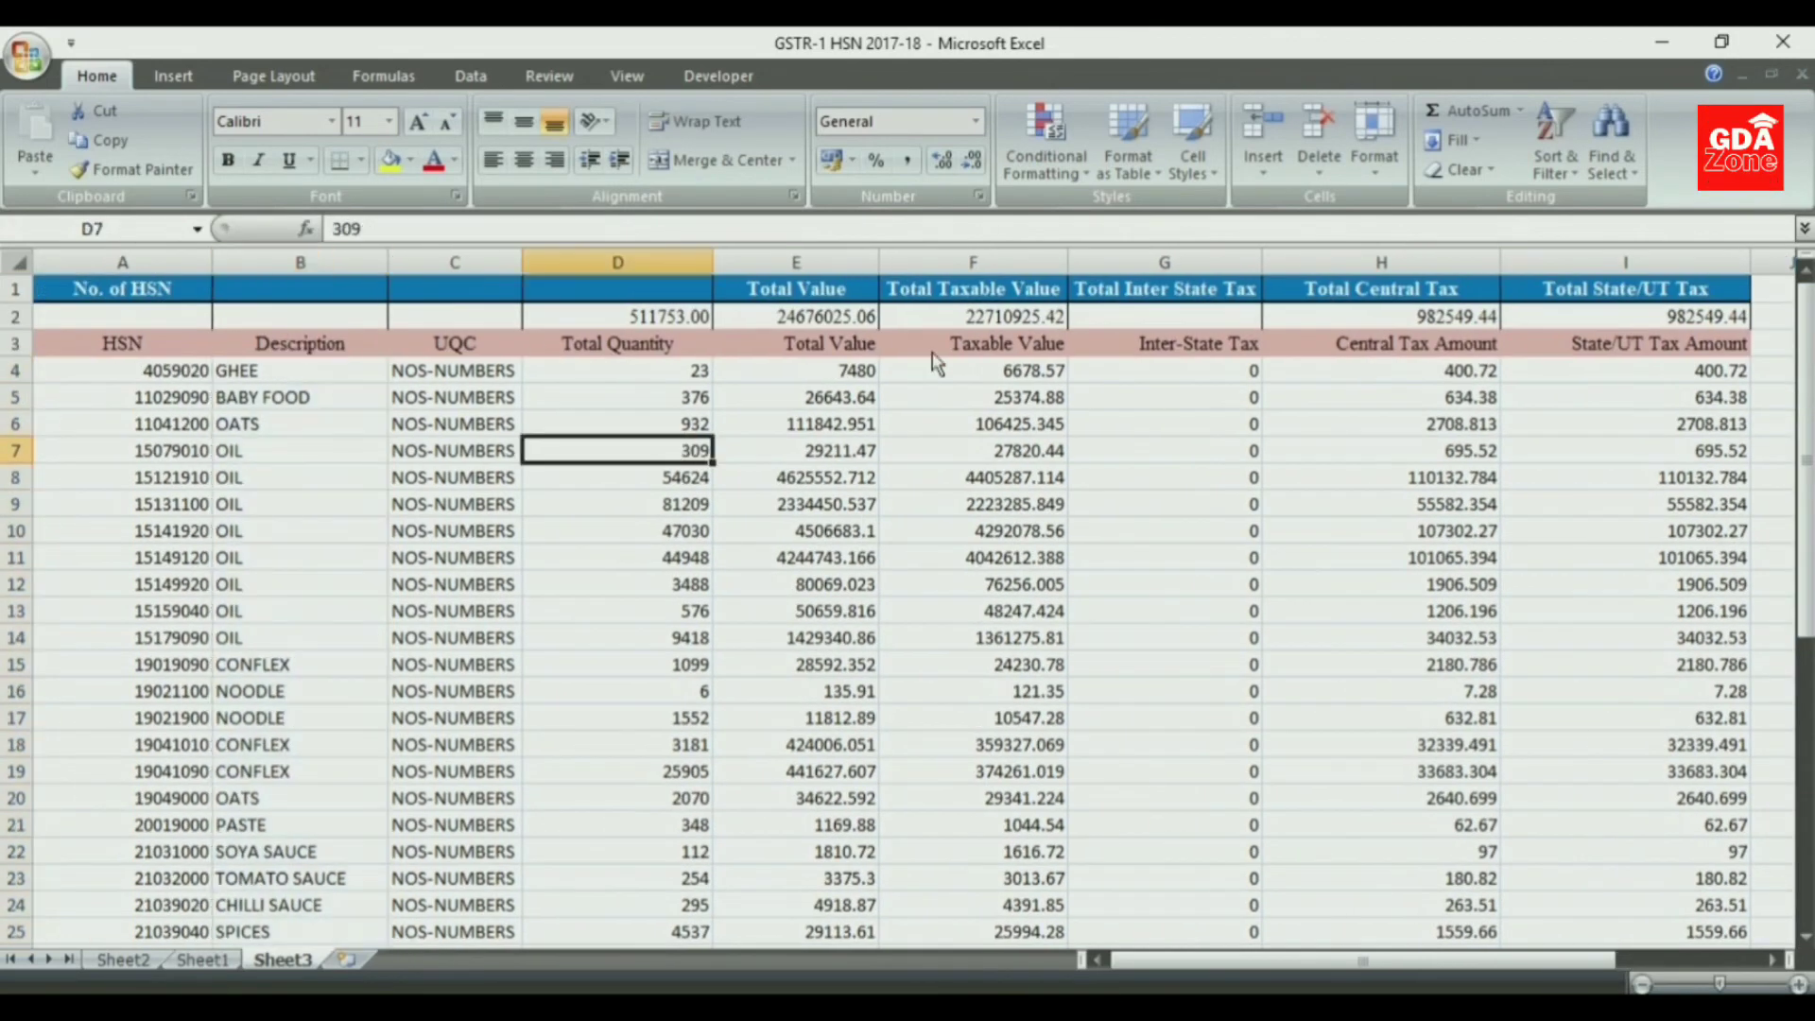
# - Compare the Total Central Tax formula in H2 on Sheet1 with Sheet3 and look through the consolidated rows
pyautogui.click(202, 959)
pyautogui.click(1297, 317)
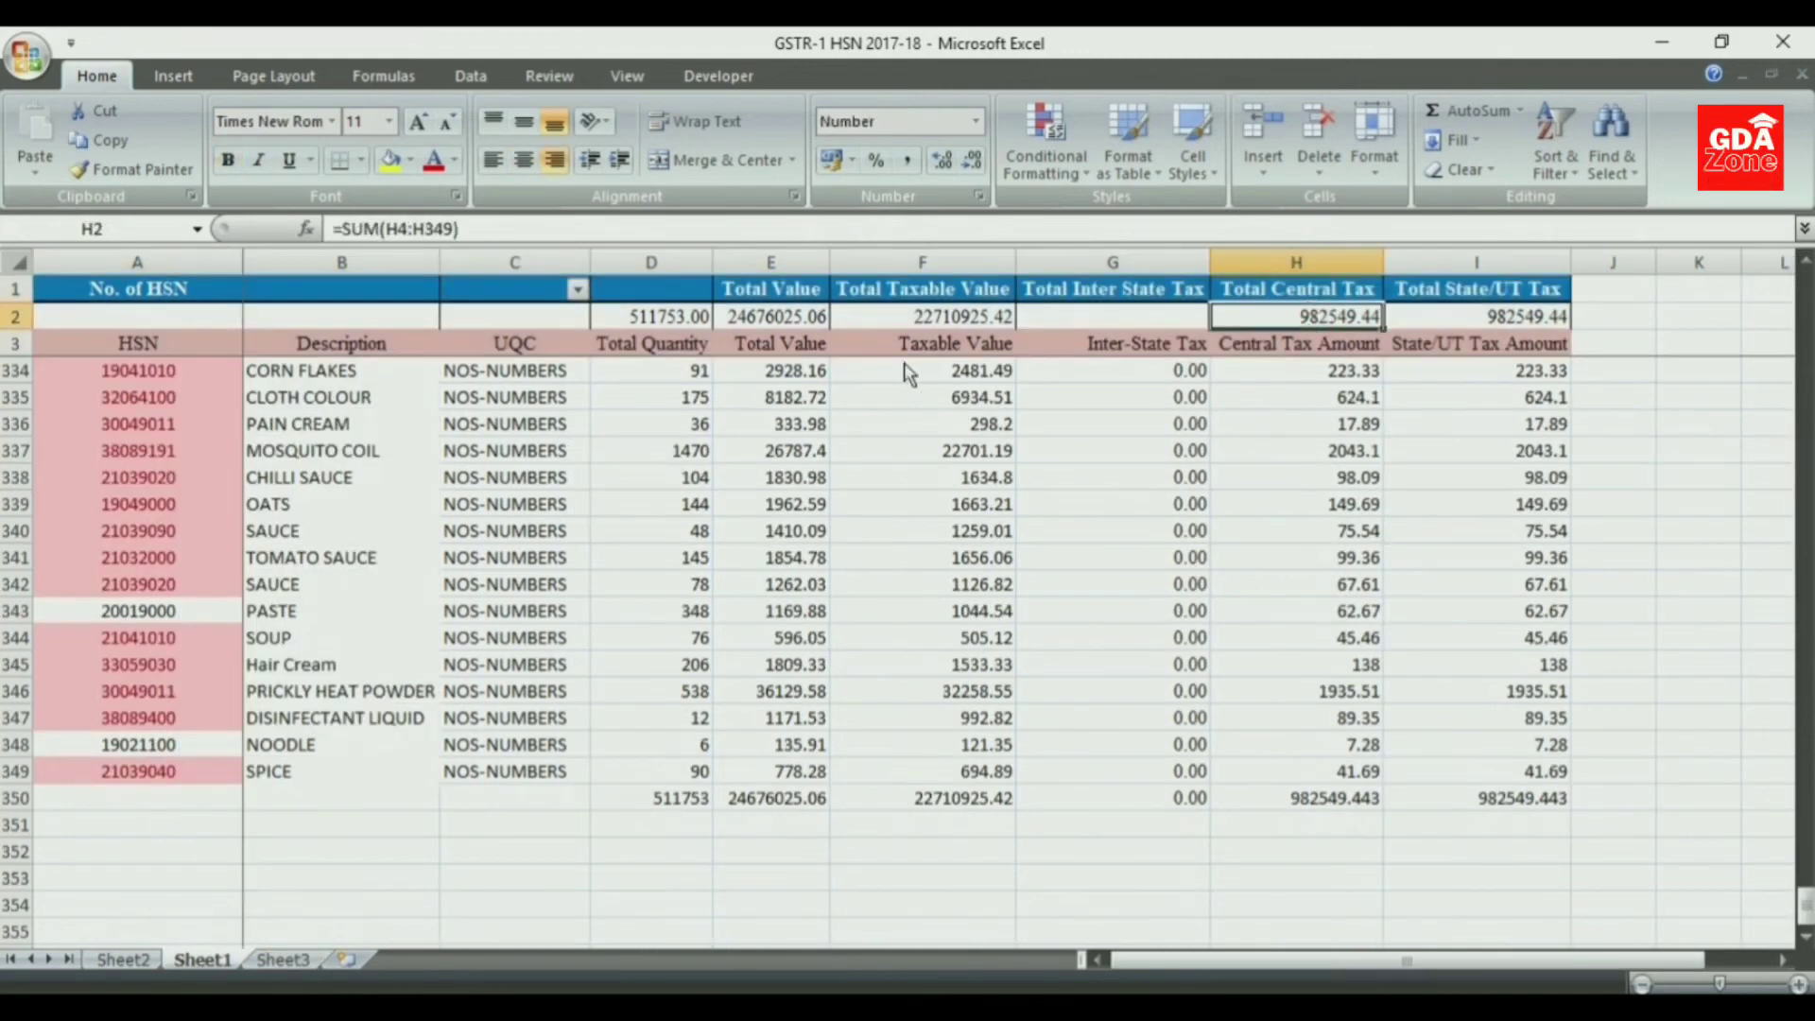
pyautogui.click(281, 960)
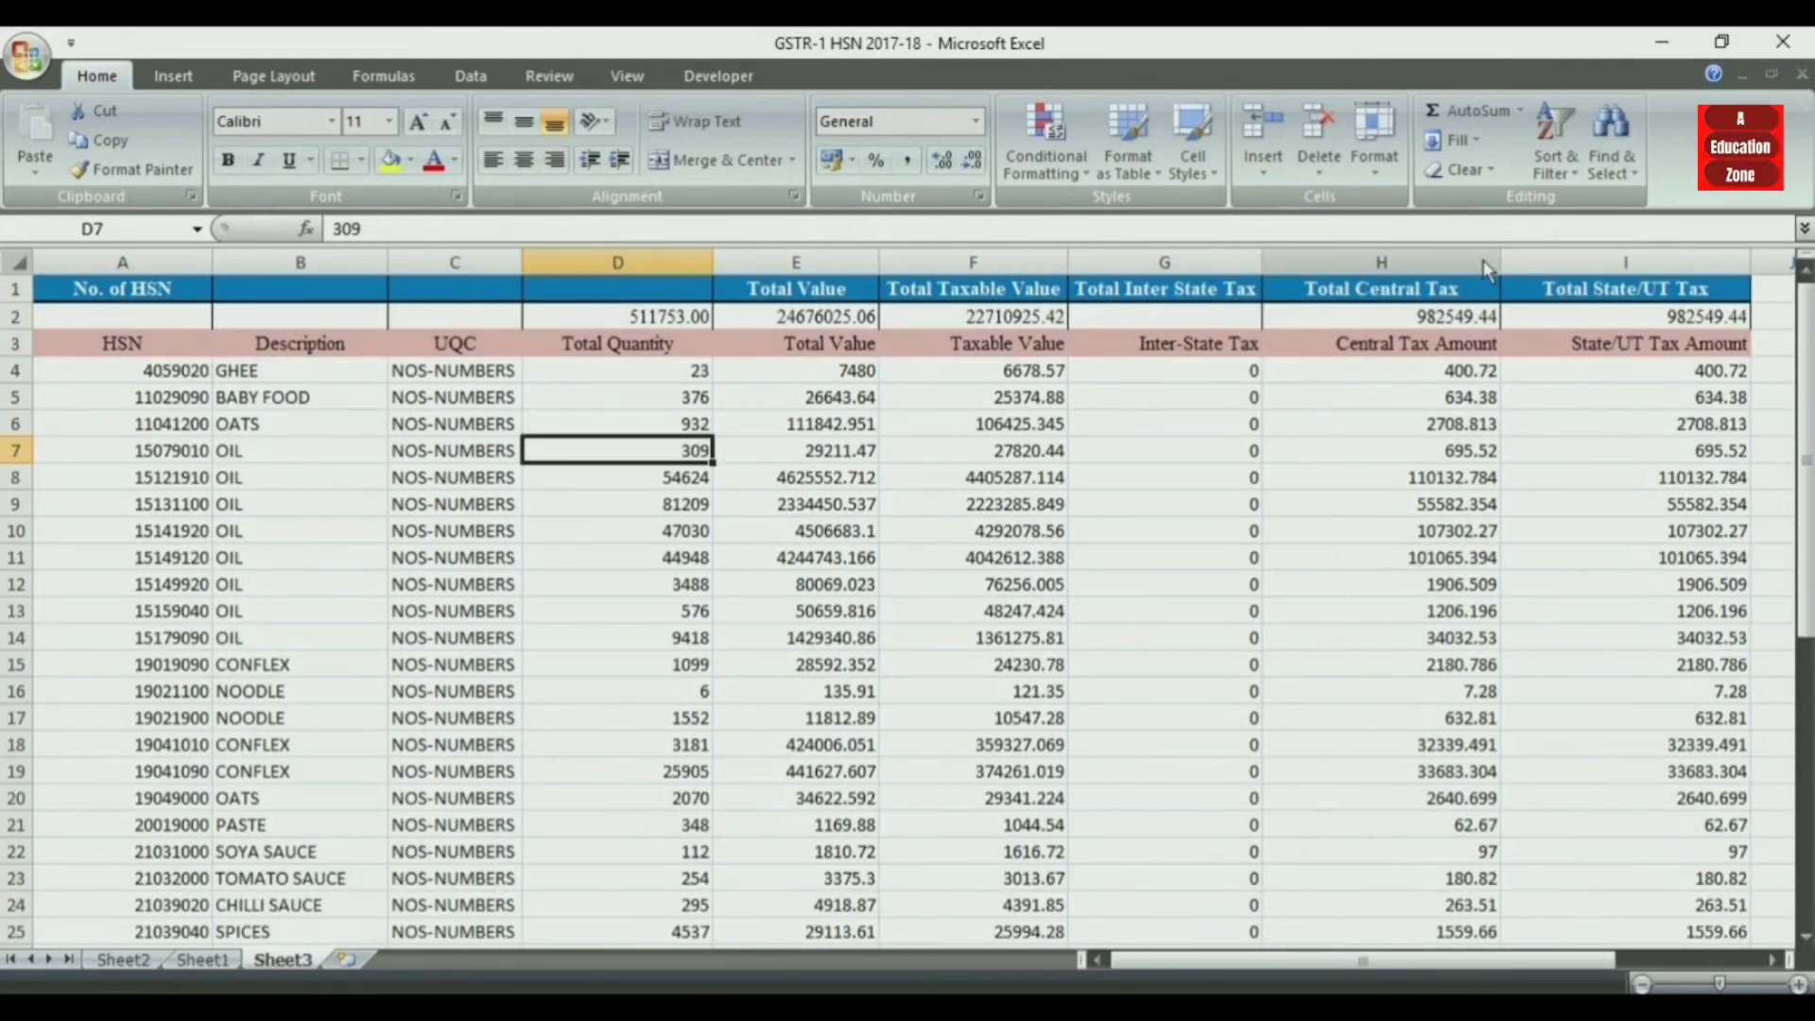
pyautogui.moveTo(1801, 423); pyautogui.dragTo(1802, 696)
pyautogui.click(1808, 936)
pyautogui.moveTo(1807, 868); pyautogui.dragTo(1806, 530)
# - Apply a Duplicate Values highlighting rule to the HSN codes in A4:A45 on Sheet3 and review the column
pyautogui.click(143, 374)
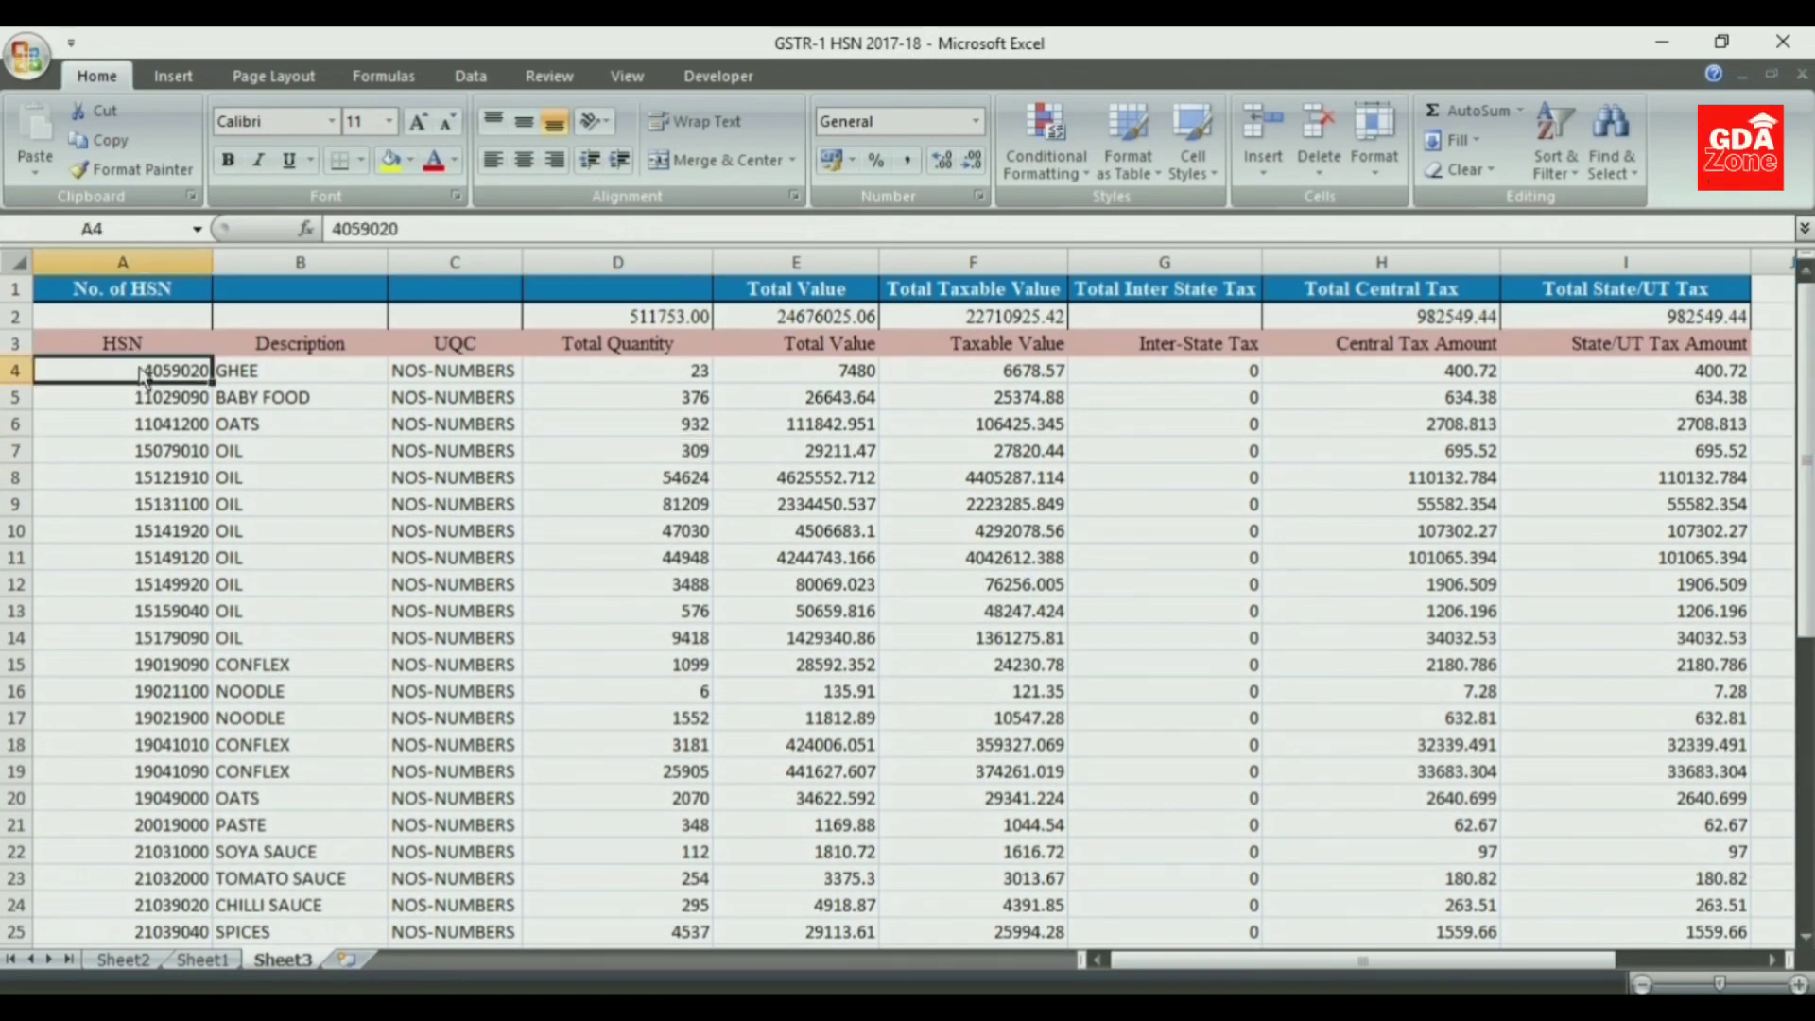
pyautogui.hotkey('ctrl', 'shift', 'Down')
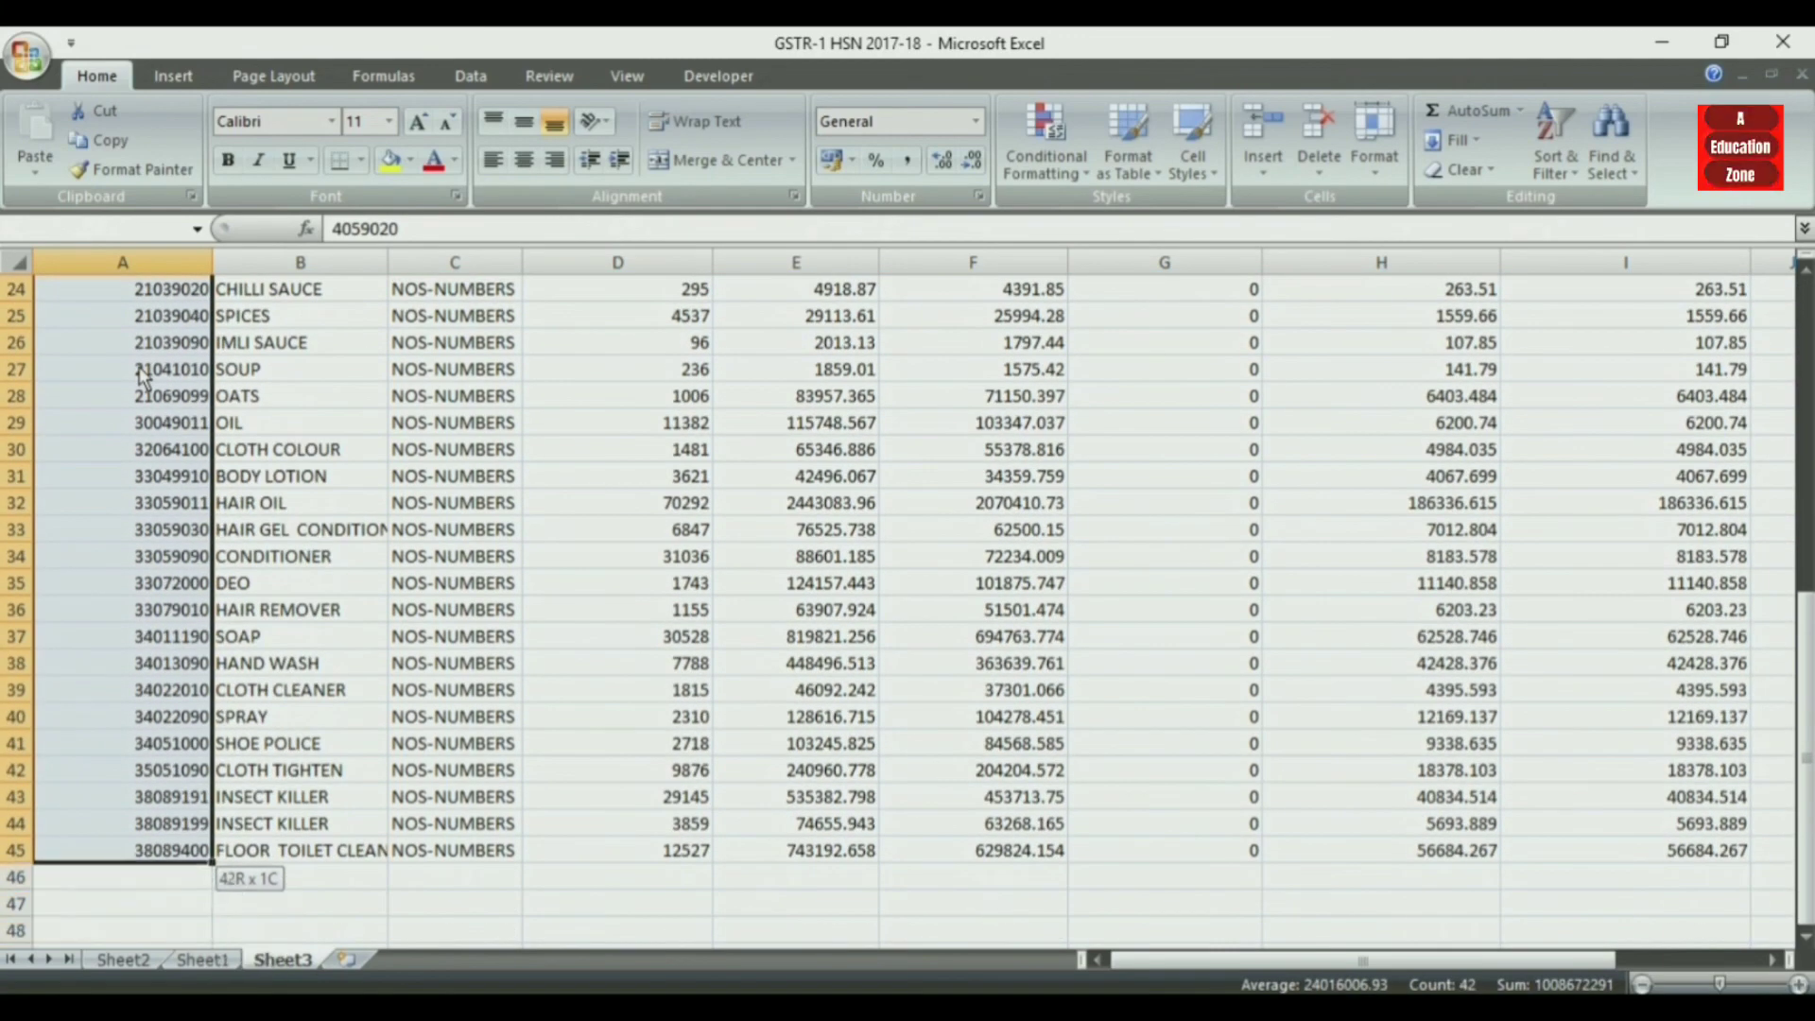
pyautogui.click(1047, 151)
pyautogui.moveTo(1134, 217)
pyautogui.click(1345, 573)
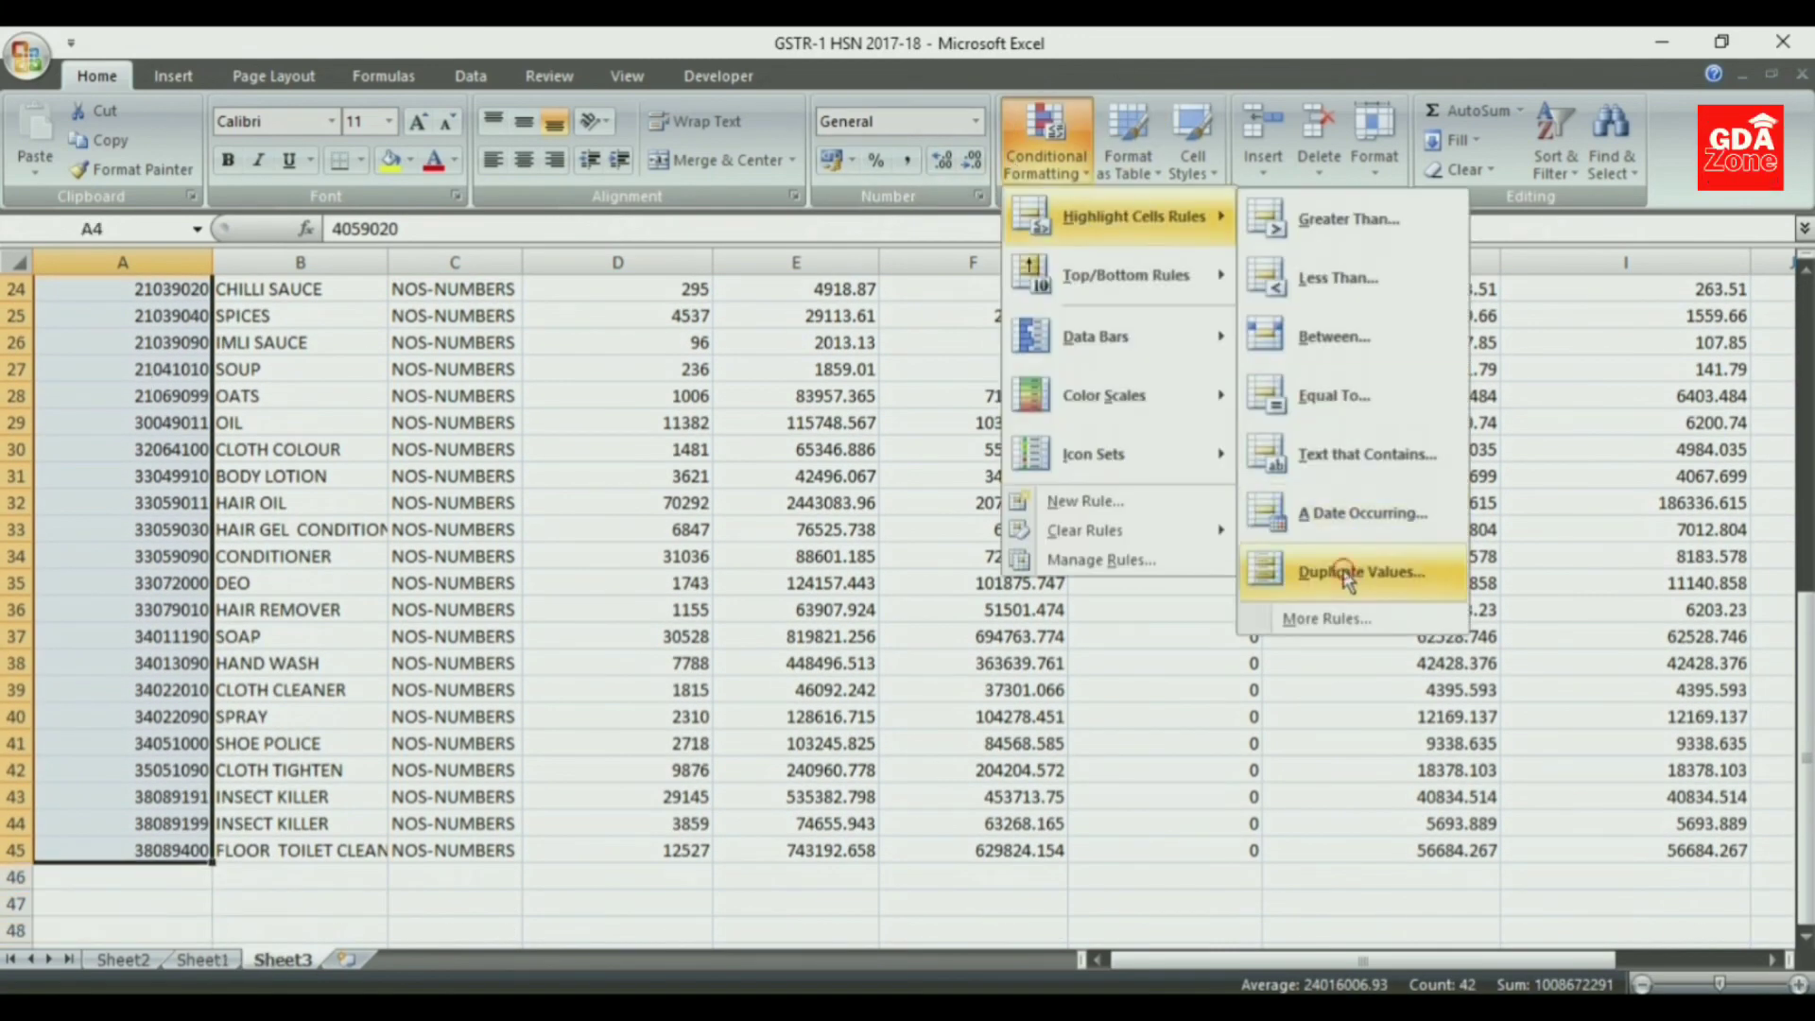
pyautogui.click(939, 637)
pyautogui.moveTo(1806, 676); pyautogui.dragTo(1806, 369)
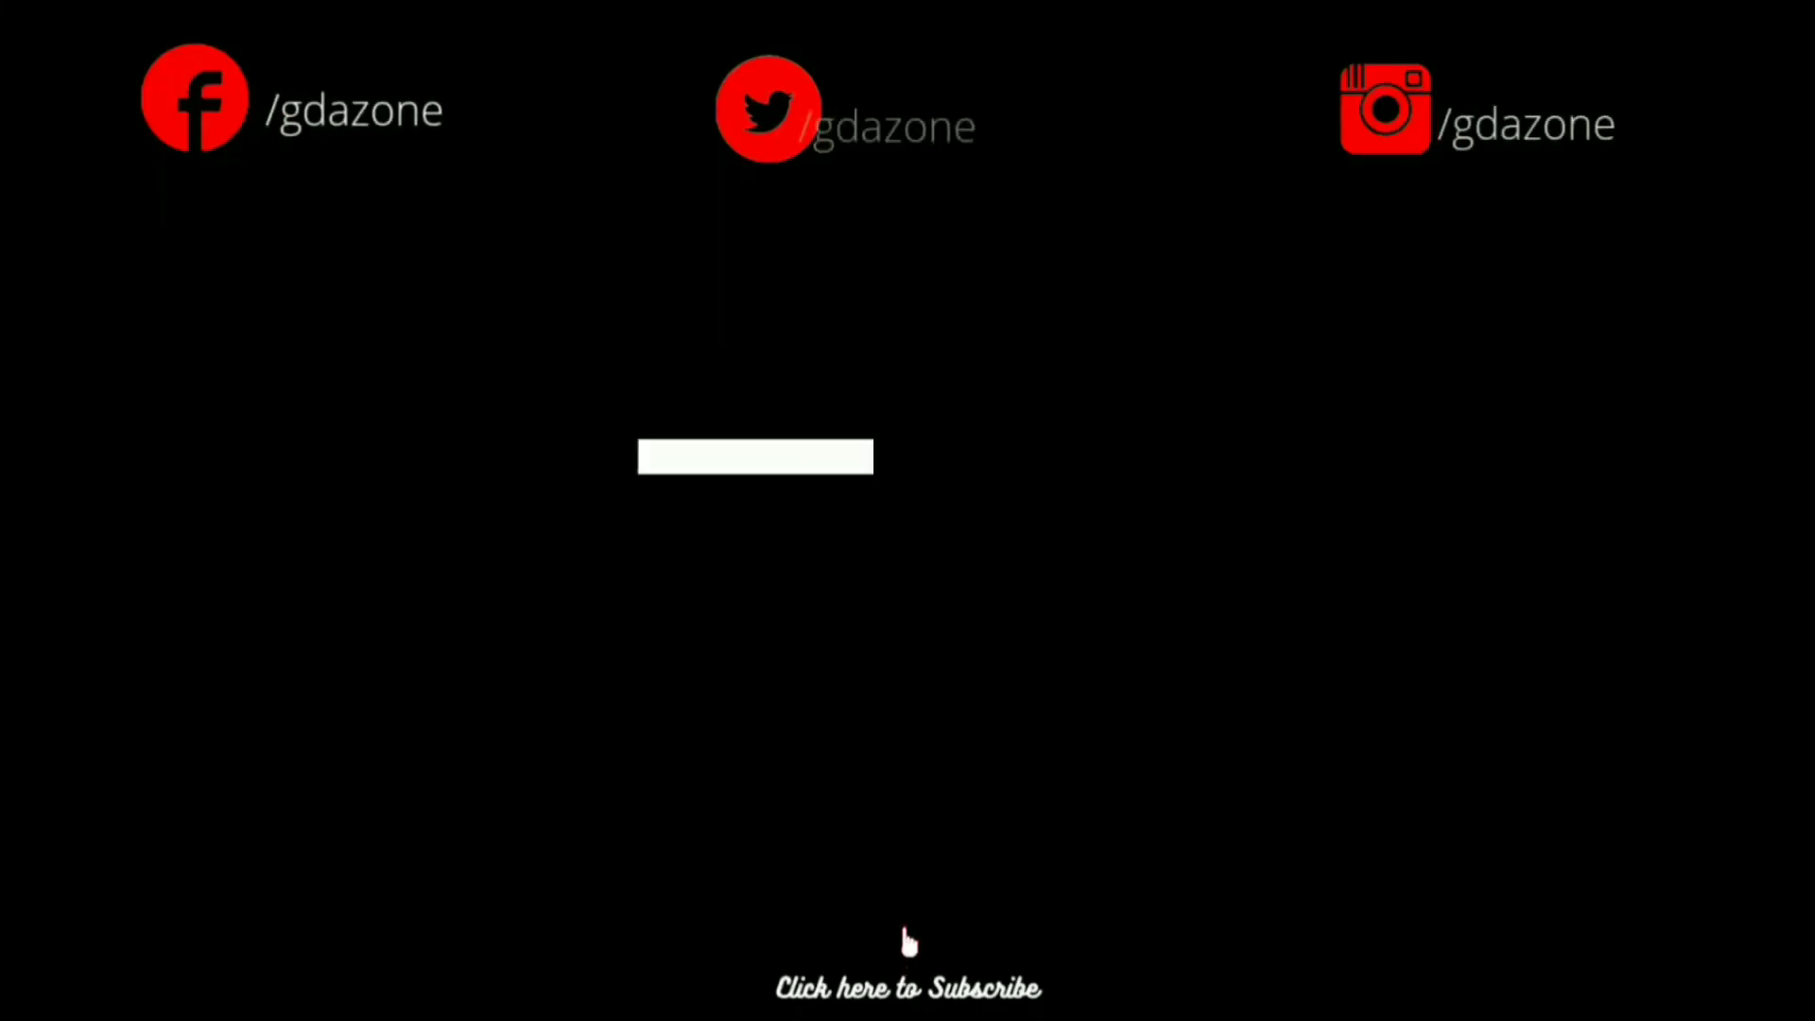